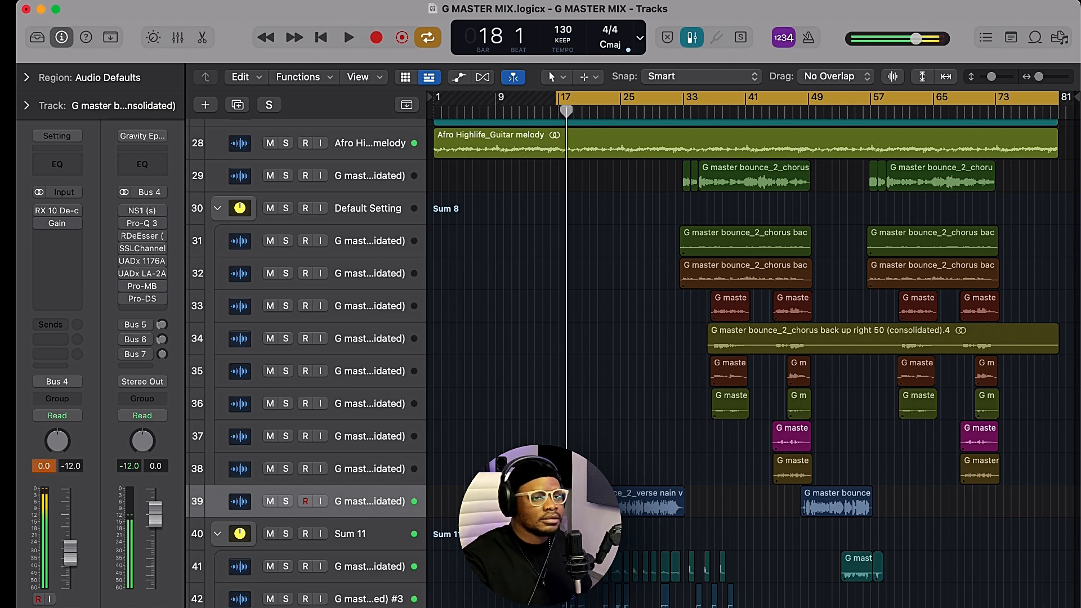
Show the mixer below the tracks and play the full mix briefly with the vocal processing switched on.
{"action": "key", "text": "space"}
{"action": "key", "text": "x"}
{"action": "key", "text": "space"}
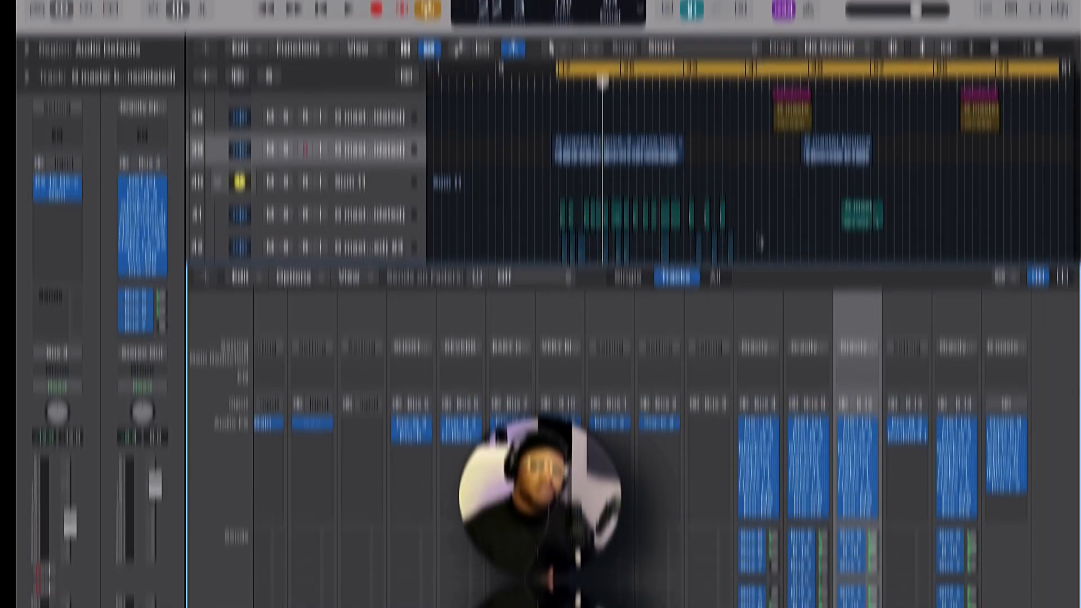
{"action": "key", "text": "space"}
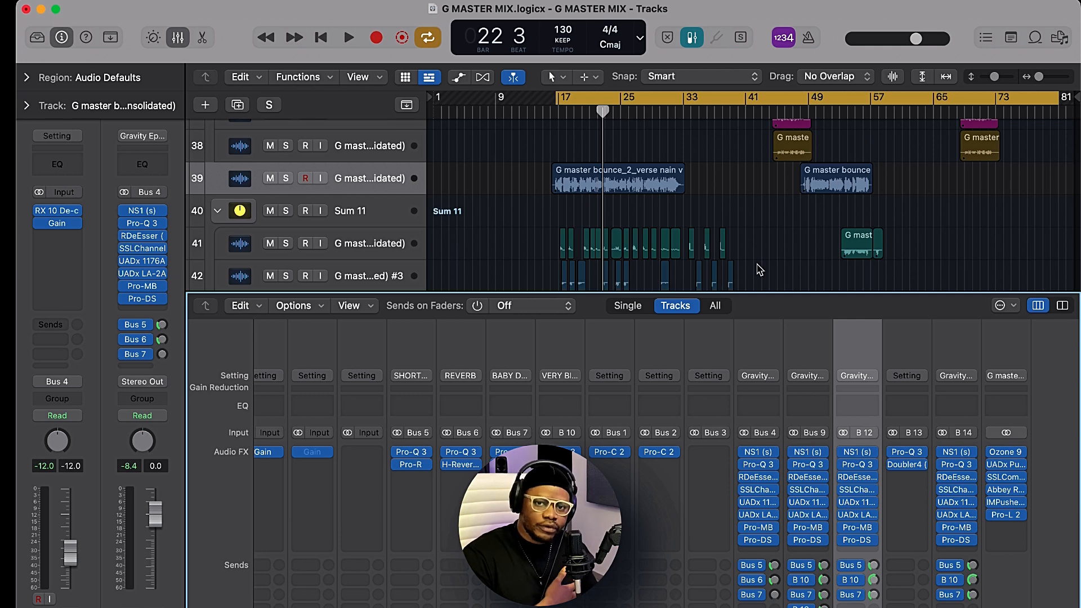
Solo the main verse vocal on track 39 and play it to check its level on the mixer channel.
{"action": "scroll", "coordinate": [701, 448], "scroll_direction": "down", "scroll_amount": 10}
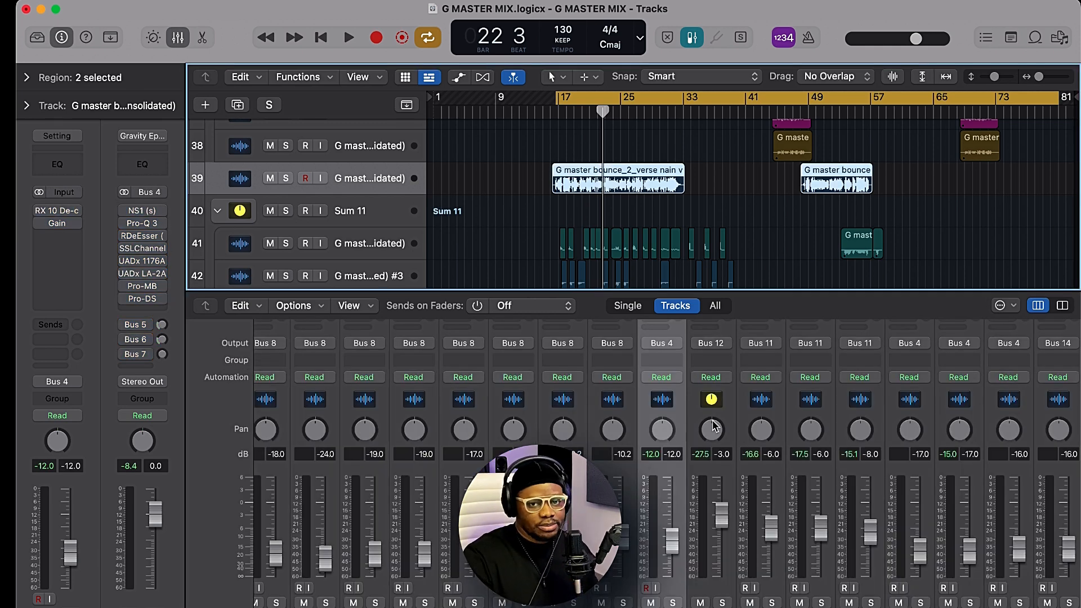
{"action": "scroll", "coordinate": [736, 418], "scroll_direction": "right", "scroll_amount": 2}
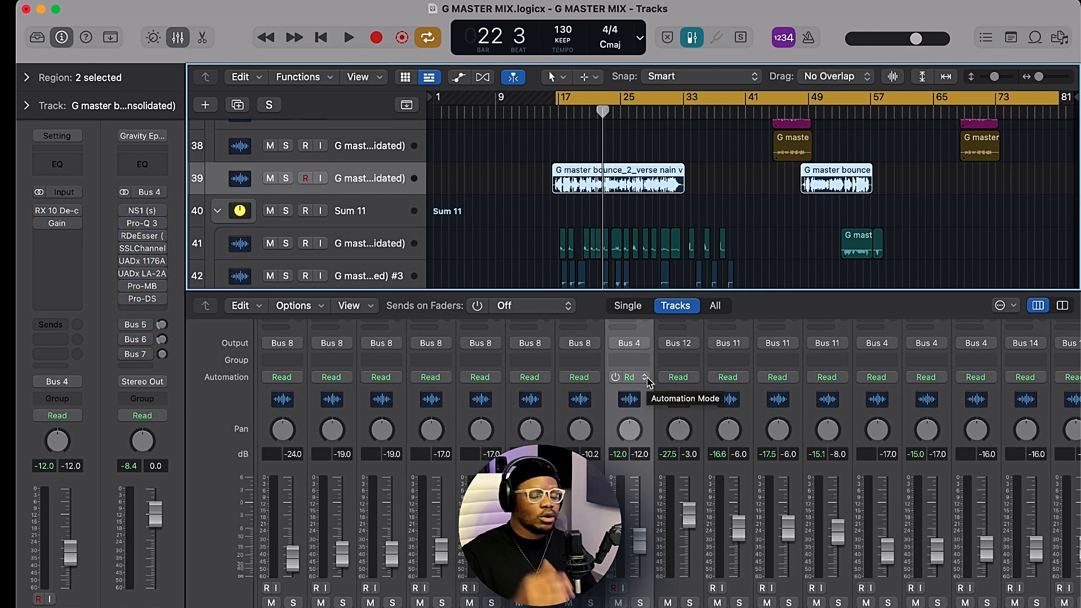
{"action": "key", "text": "s"}
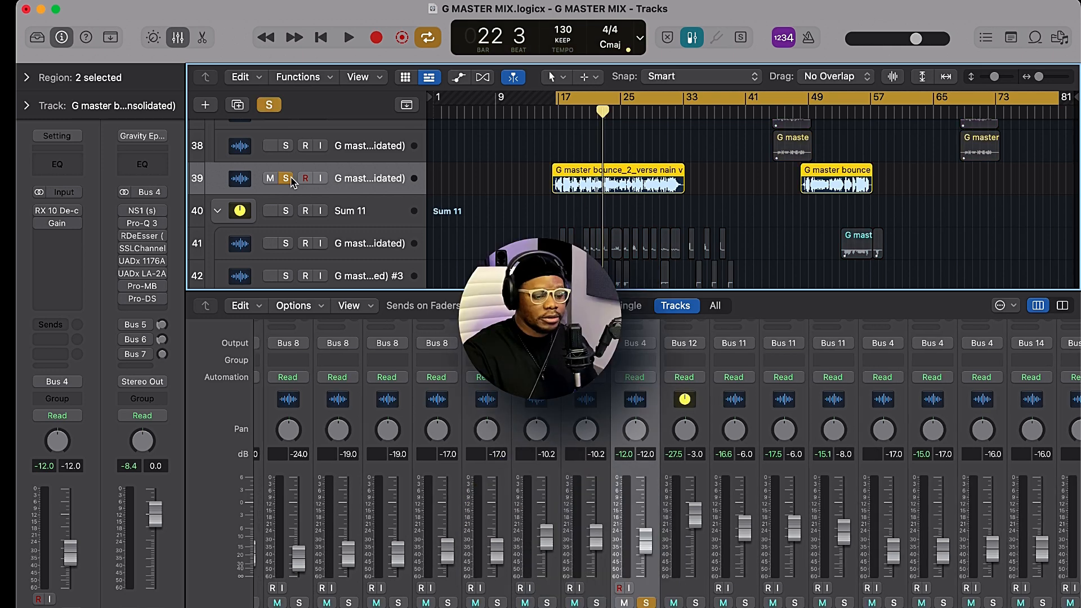
{"action": "key", "text": "space"}
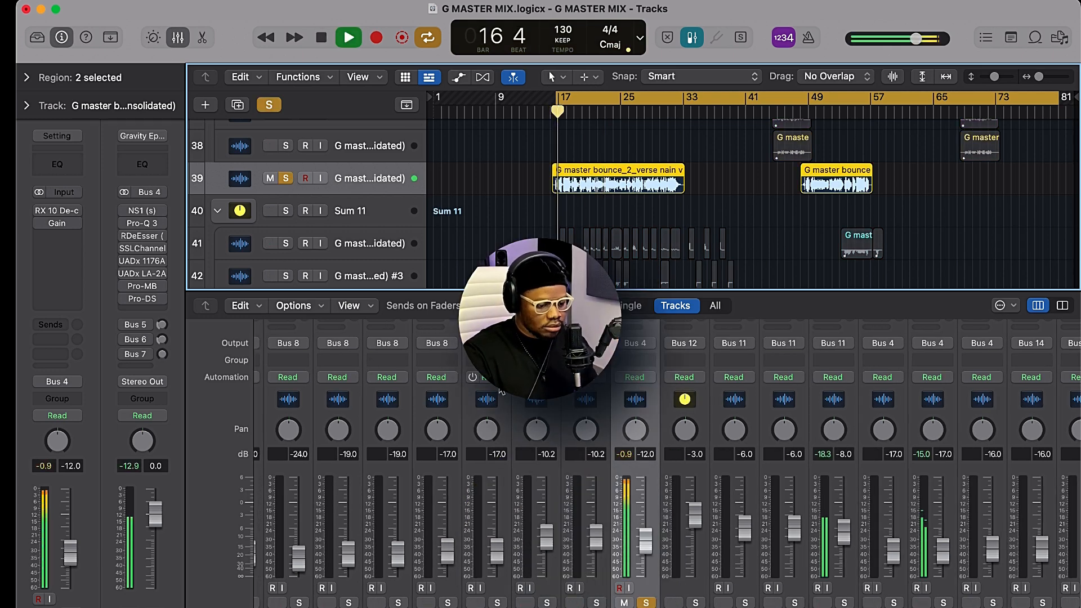
{"action": "scroll", "coordinate": [543, 407], "scroll_direction": "right", "scroll_amount": 3}
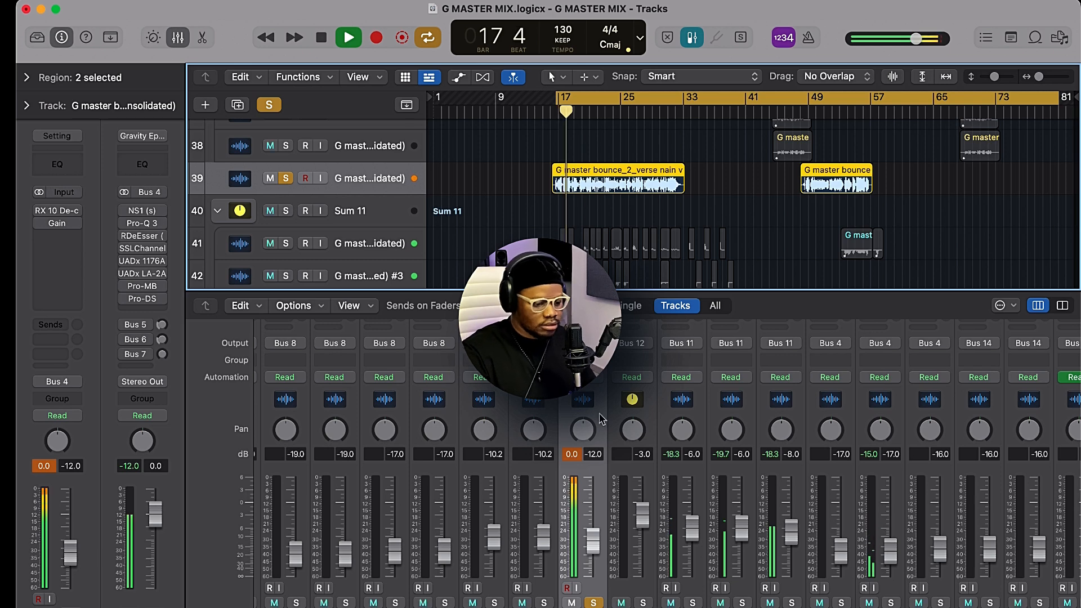
{"action": "key", "text": "space"}
{"action": "scroll", "coordinate": [568, 451], "scroll_direction": "up", "scroll_amount": 1}
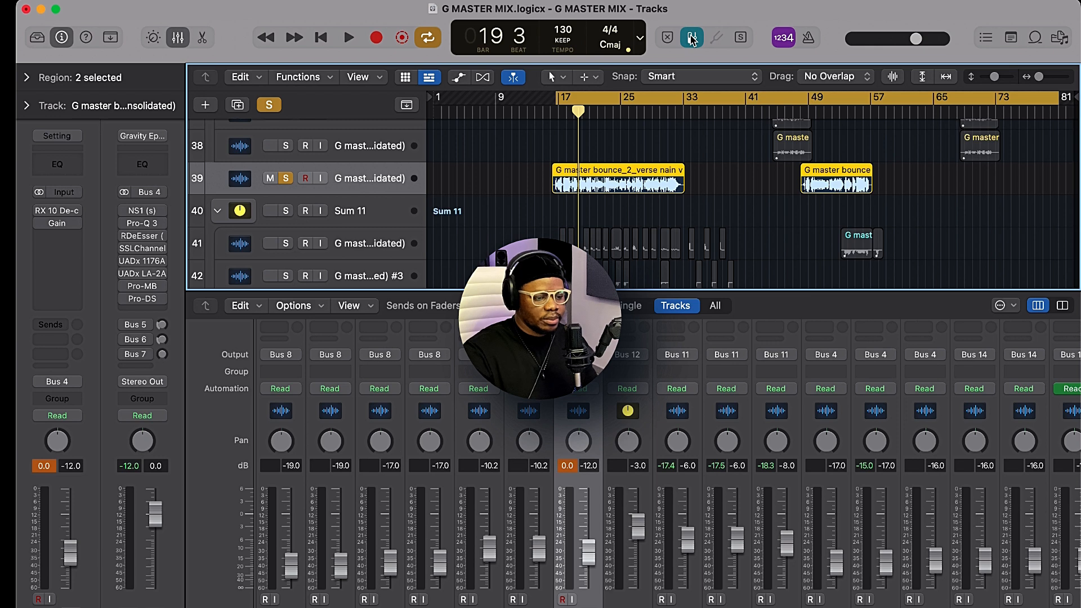
Turn off pre-fader metering, play the soloed vocal to read its post-fader level, and turn pre-fader metering back on.
{"action": "left_click", "coordinate": [691, 39]}
{"action": "key", "text": "space"}
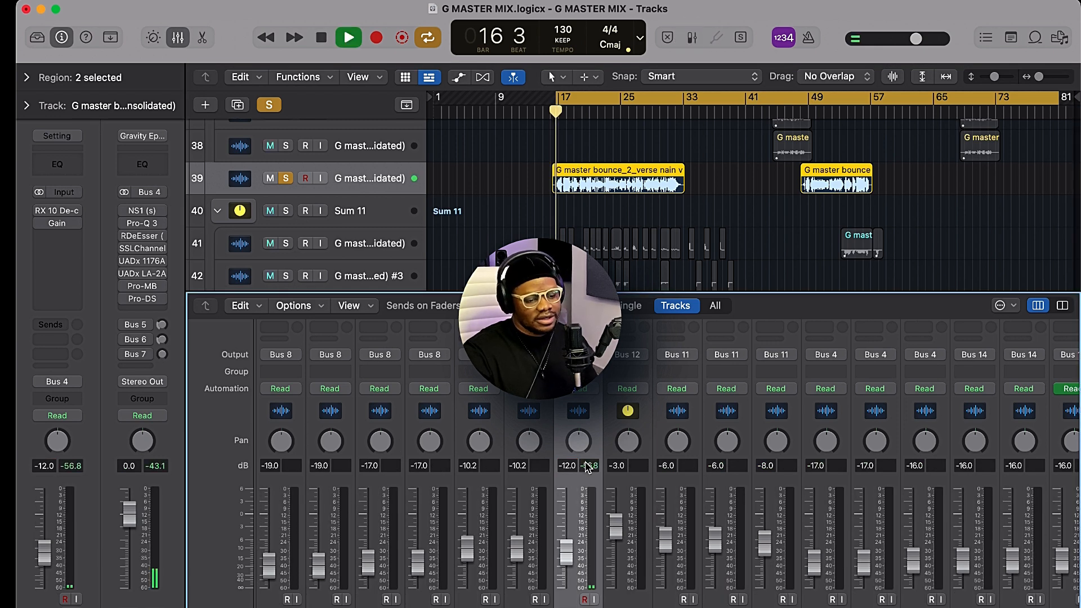
{"action": "key", "text": "space"}
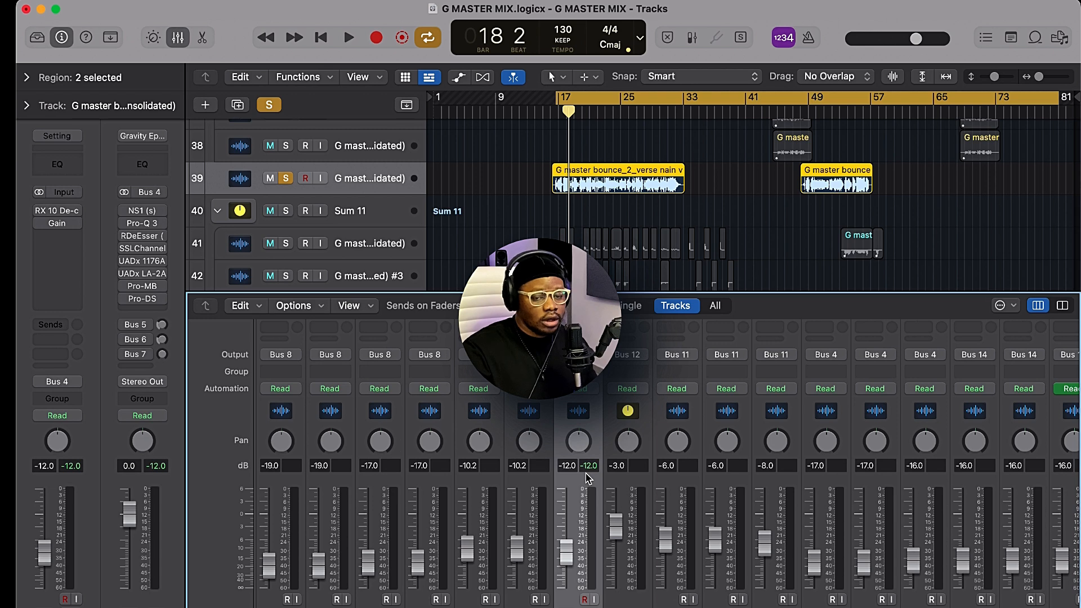
{"action": "left_click", "coordinate": [691, 39]}
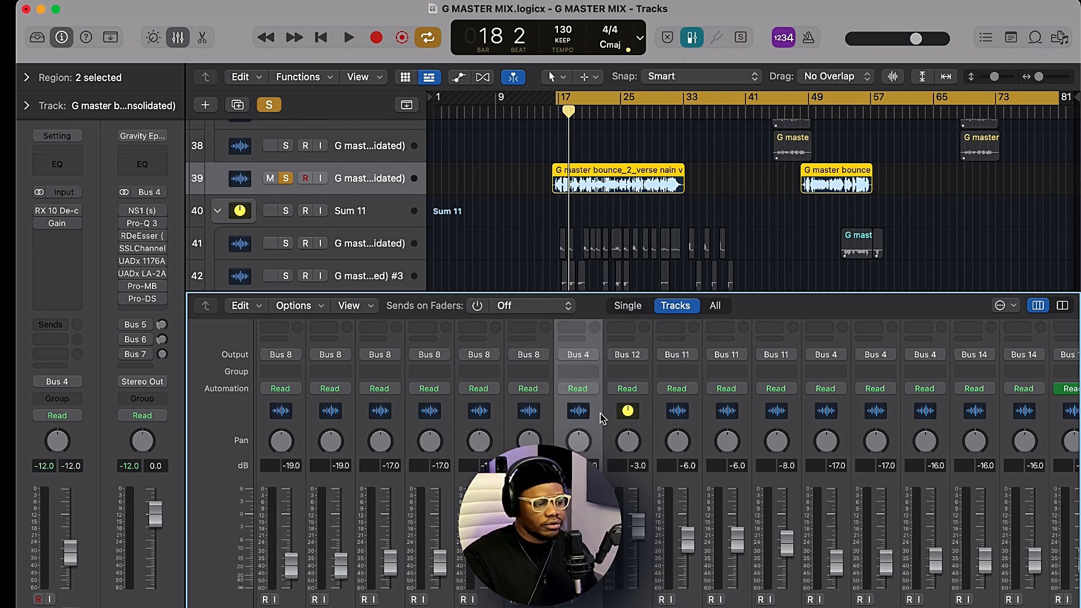
Open the RX 10 De-clip plugin on the main verse vocal's channel and switch it on.
{"action": "scroll", "coordinate": [601, 417], "scroll_direction": "up", "scroll_amount": 5}
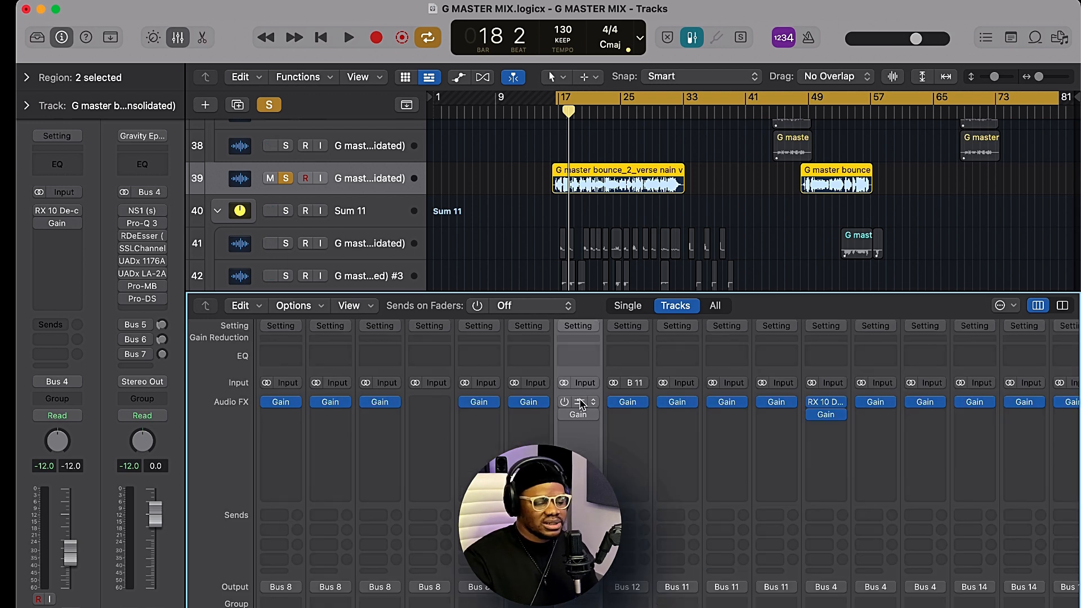
{"action": "left_click", "coordinate": [581, 402]}
{"action": "left_click_drag", "start_coordinate": [539, 73], "coordinate": [599, 46]}
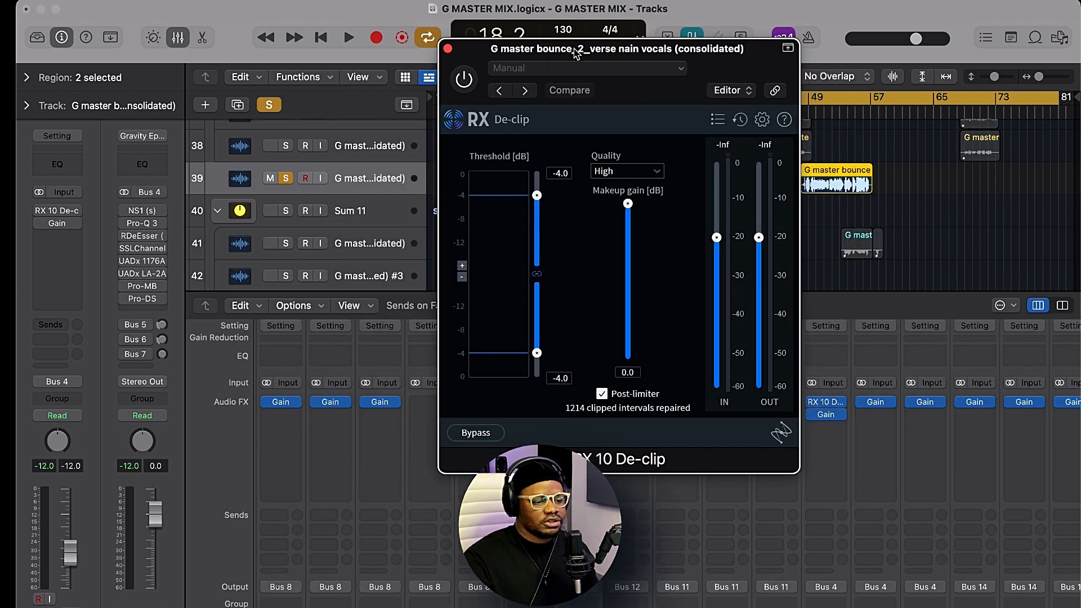
{"action": "left_click", "coordinate": [465, 80]}
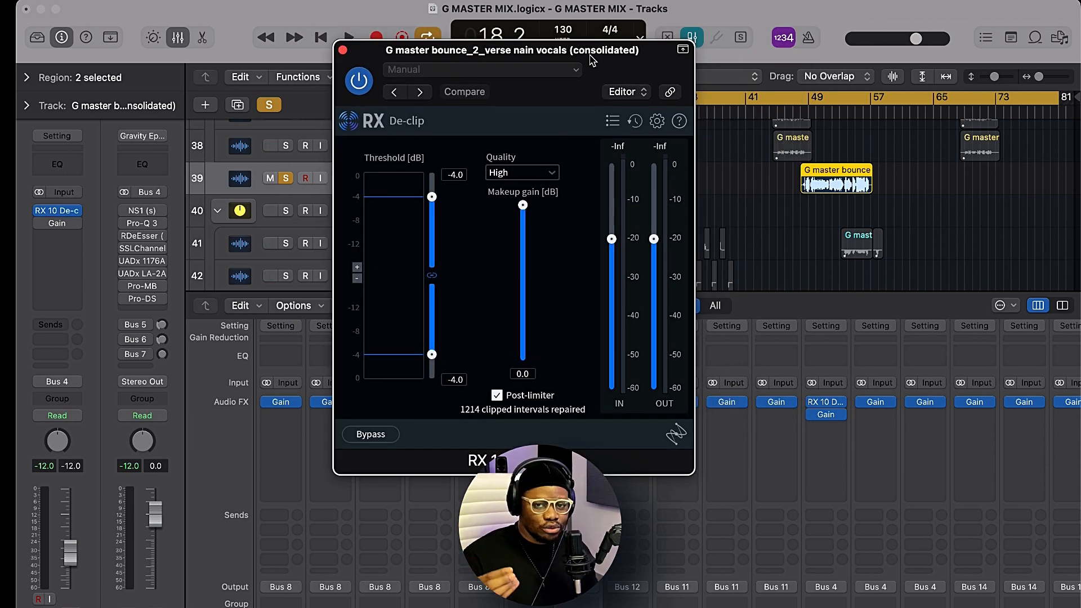
Play the soloed vocal through RX 10 De-clip to watch the clipping repair, and close the plugin window.
{"action": "key", "text": "space"}
{"action": "left_click_drag", "start_coordinate": [612, 62], "coordinate": [537, 61]}
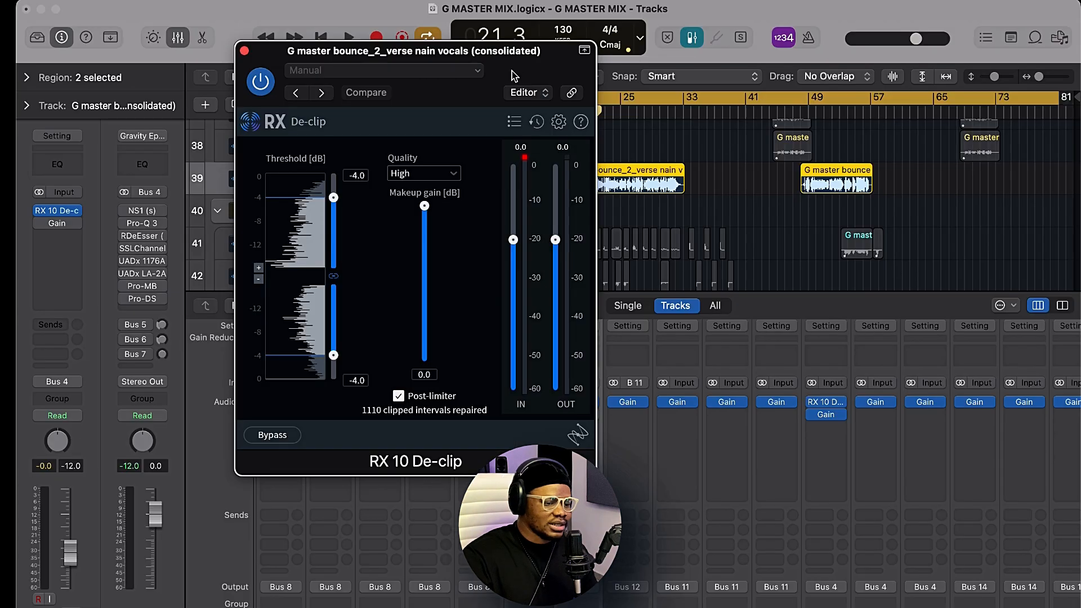
{"action": "left_click_drag", "start_coordinate": [252, 45], "coordinate": [625, 59]}
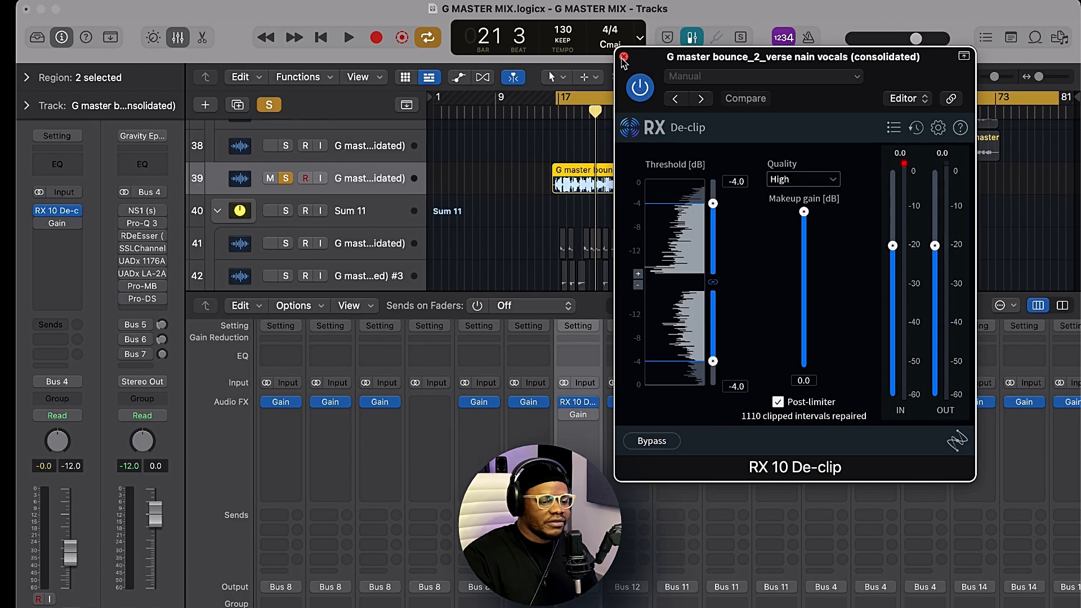
{"action": "left_click", "coordinate": [624, 57]}
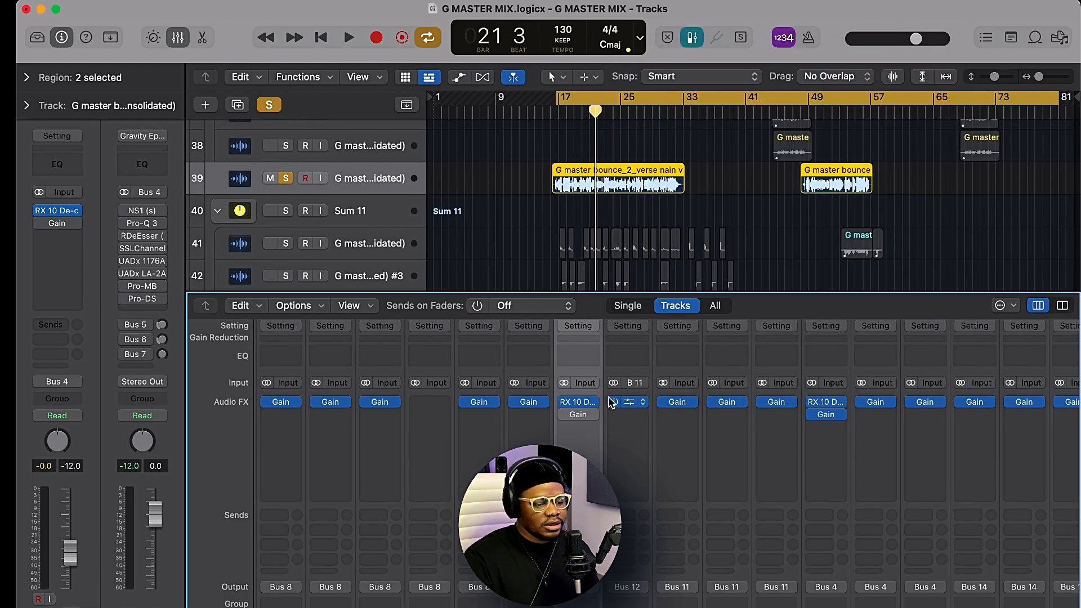
Open the Gain plugin on the main verse vocal's channel and switch it on.
{"action": "left_click", "coordinate": [578, 414]}
{"action": "left_click_drag", "start_coordinate": [420, 195], "coordinate": [532, 245]}
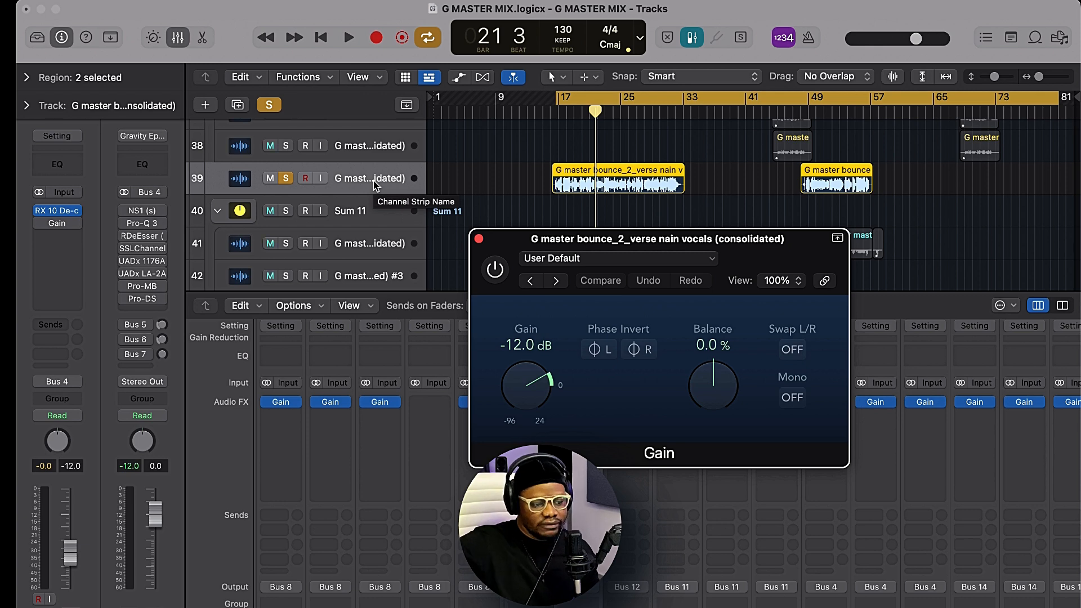
{"action": "left_click_drag", "start_coordinate": [563, 238], "coordinate": [333, 32]}
{"action": "left_click", "coordinate": [424, 247]}
Play the soloed vocal with Gain active, check its channel level in the mixer, and close the Gain window.
{"action": "scroll", "coordinate": [711, 360], "scroll_direction": "down", "scroll_amount": 5}
{"action": "scroll", "coordinate": [710, 396], "scroll_direction": "up", "scroll_amount": 6}
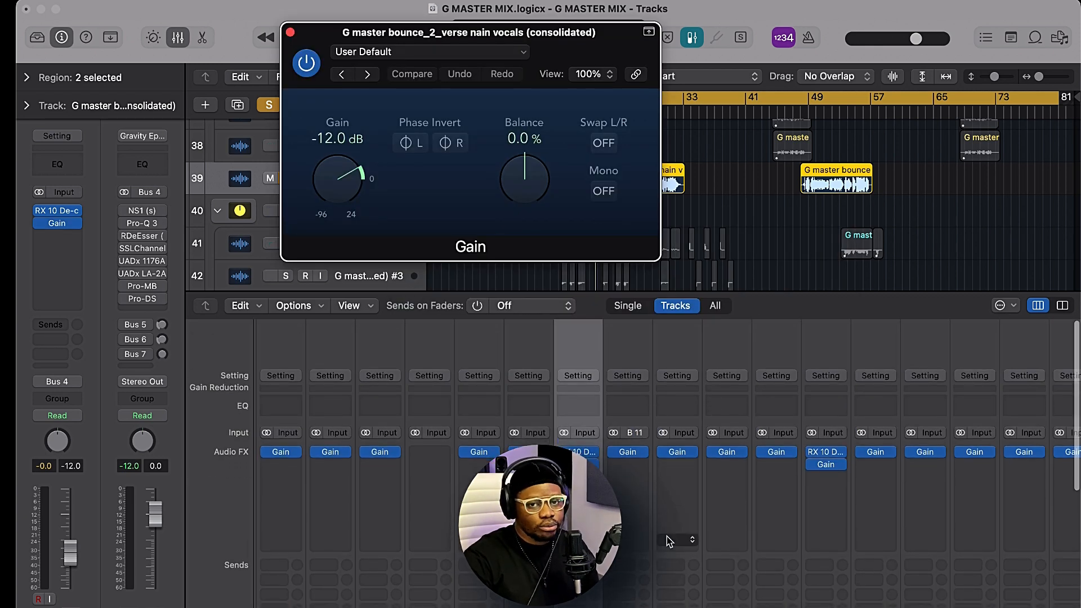
{"action": "scroll", "coordinate": [669, 542], "scroll_direction": "down", "scroll_amount": 5}
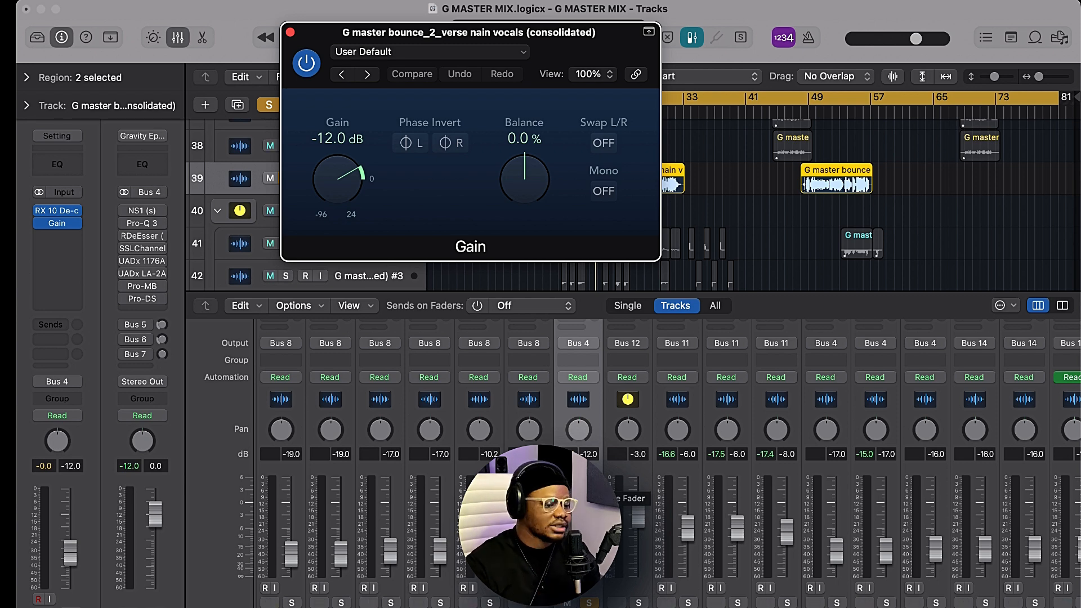
{"action": "left_click_drag", "start_coordinate": [315, 28], "coordinate": [241, 38]}
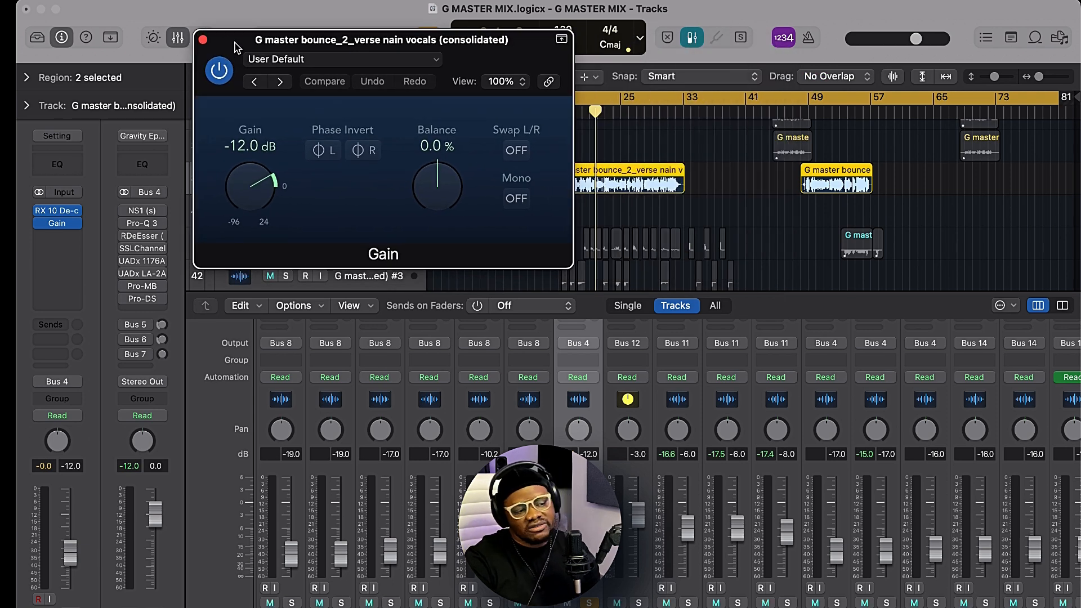
{"action": "left_click_drag", "start_coordinate": [456, 43], "coordinate": [366, 43]}
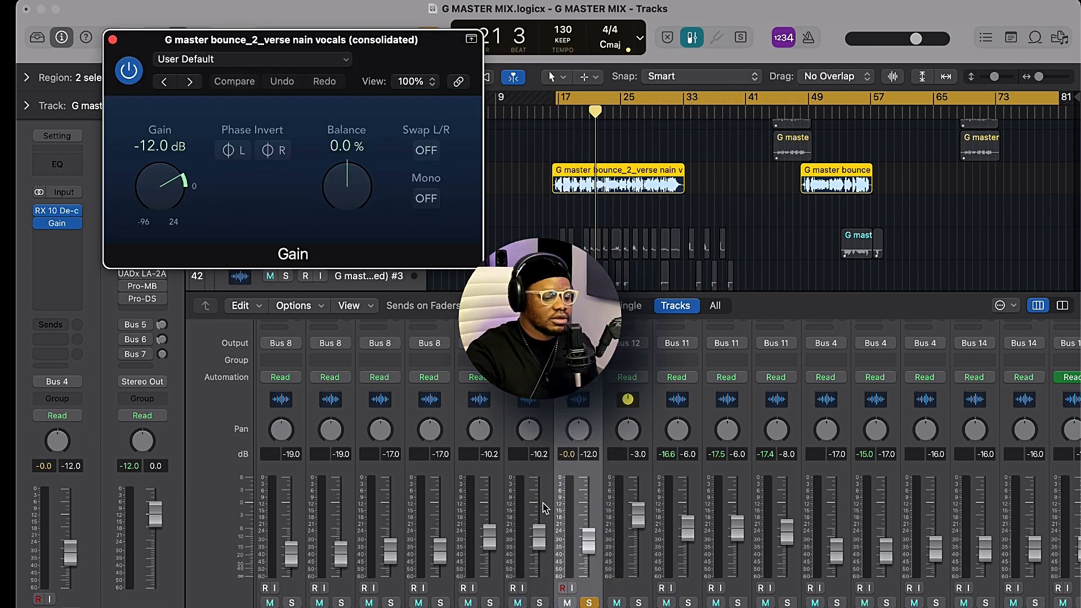
{"action": "key", "text": "space"}
{"action": "scroll", "coordinate": [549, 490], "scroll_direction": "right", "scroll_amount": 2}
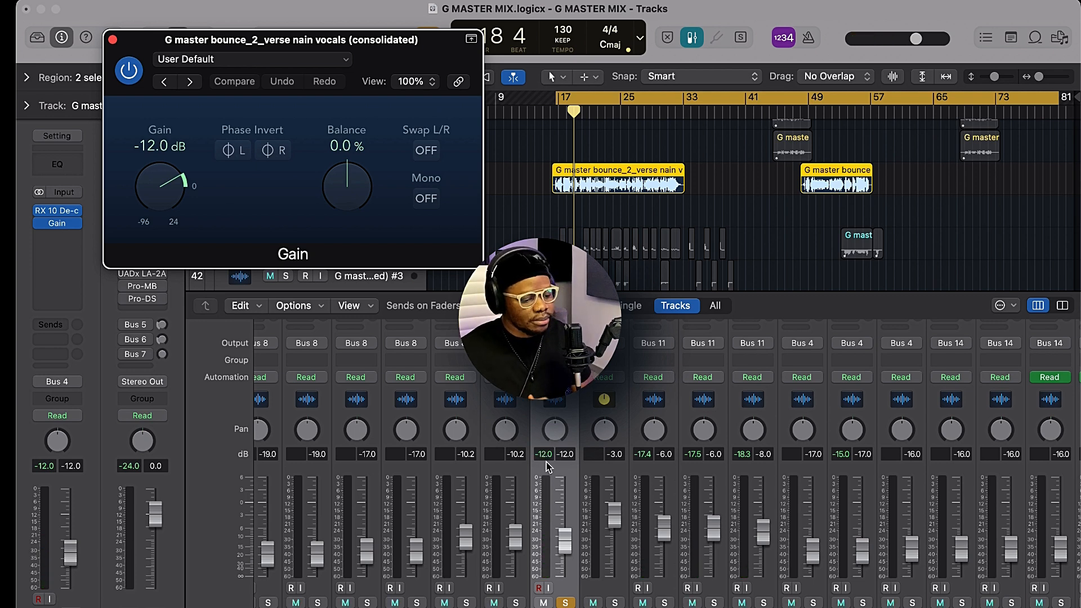
{"action": "key", "text": "super+w"}
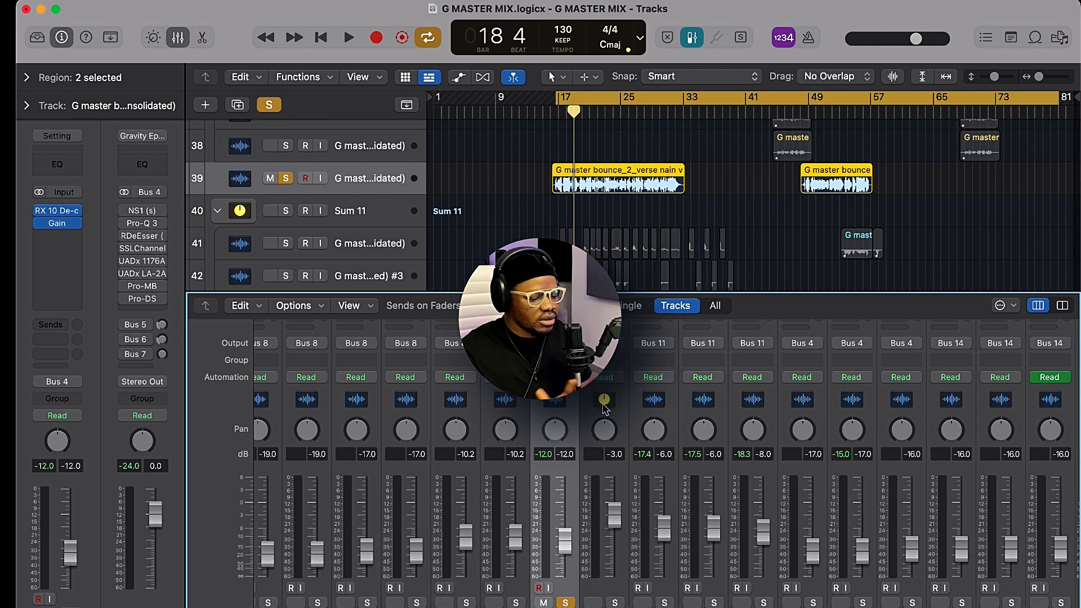
Open the NS1 noise suppressor on the Bus 4 lead vocal channel and switch it on.
{"action": "scroll", "coordinate": [603, 405], "scroll_direction": "up", "scroll_amount": 10}
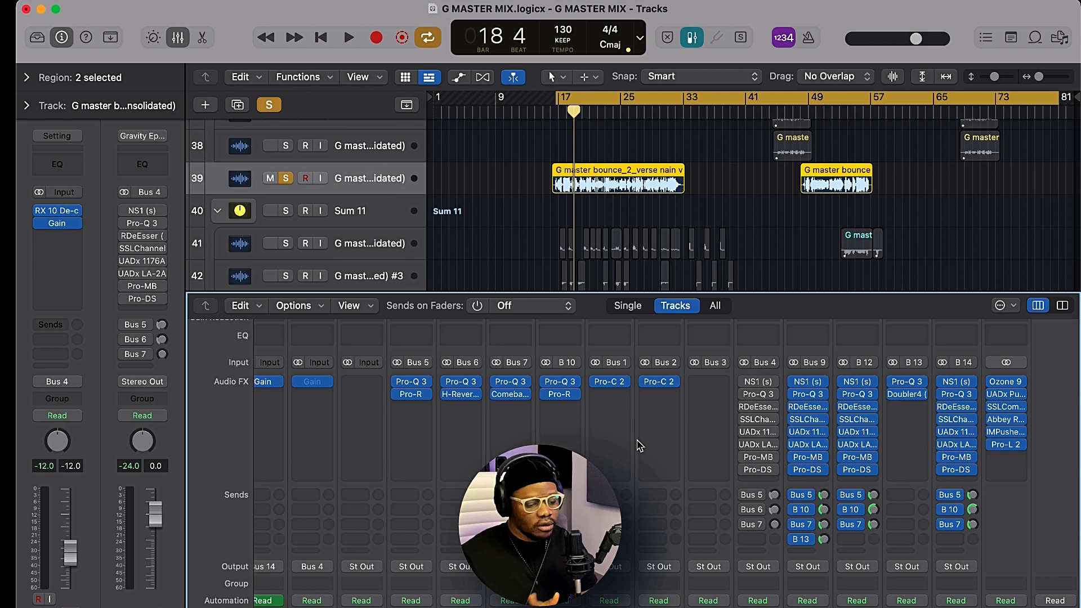
{"action": "left_click", "coordinate": [758, 382]}
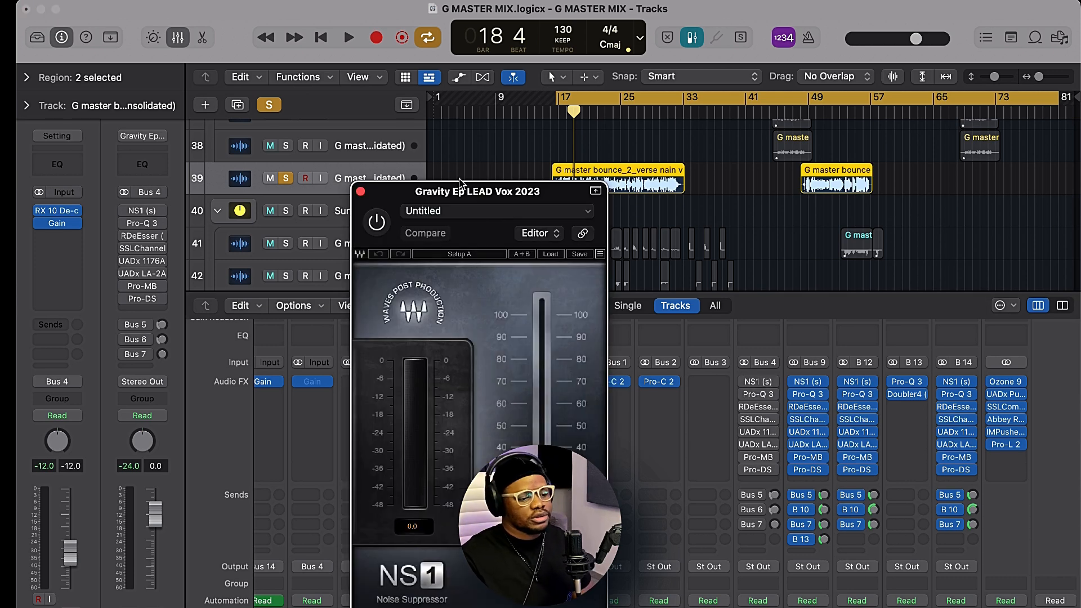
{"action": "left_click_drag", "start_coordinate": [478, 192], "coordinate": [559, 15]}
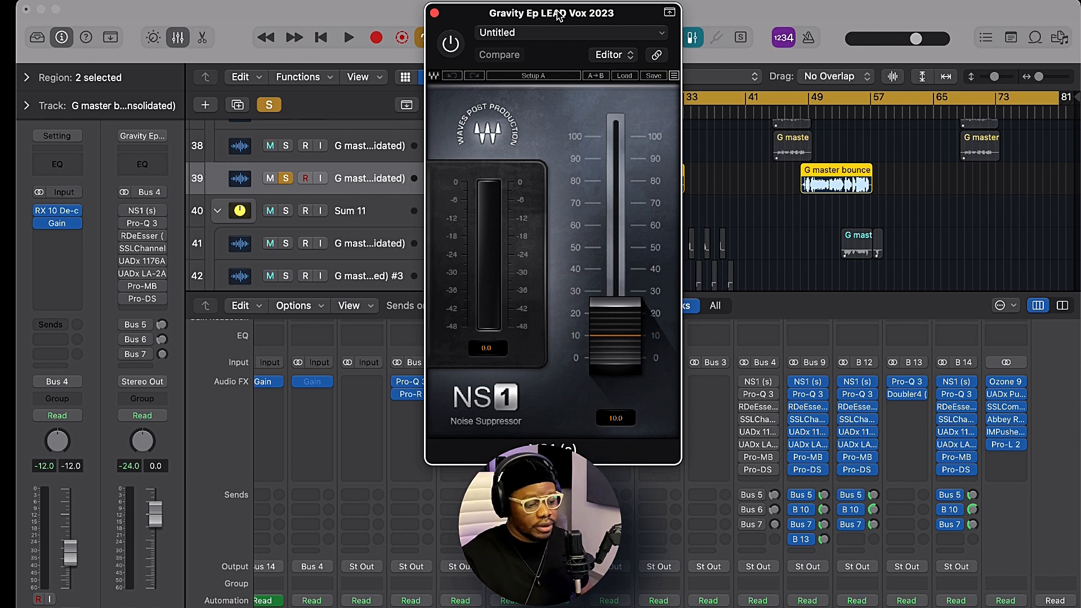
{"action": "left_click_drag", "start_coordinate": [564, 8], "coordinate": [612, 54]}
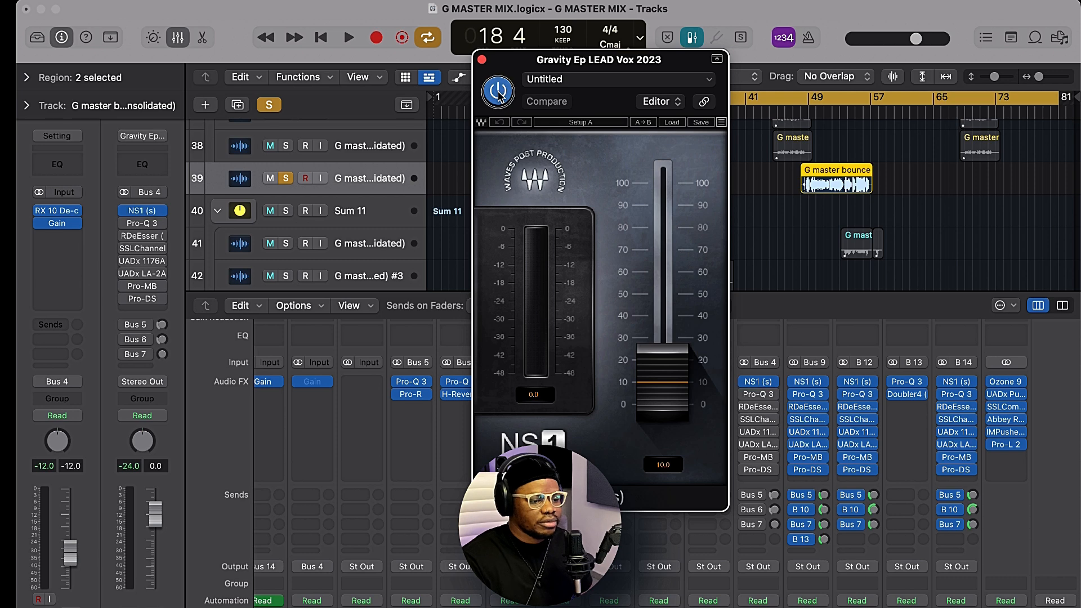
Compare the soloed vocal with NS1 bypassed and active, leaving the noise suppressor on and its window hidden.
{"action": "key", "text": "space"}
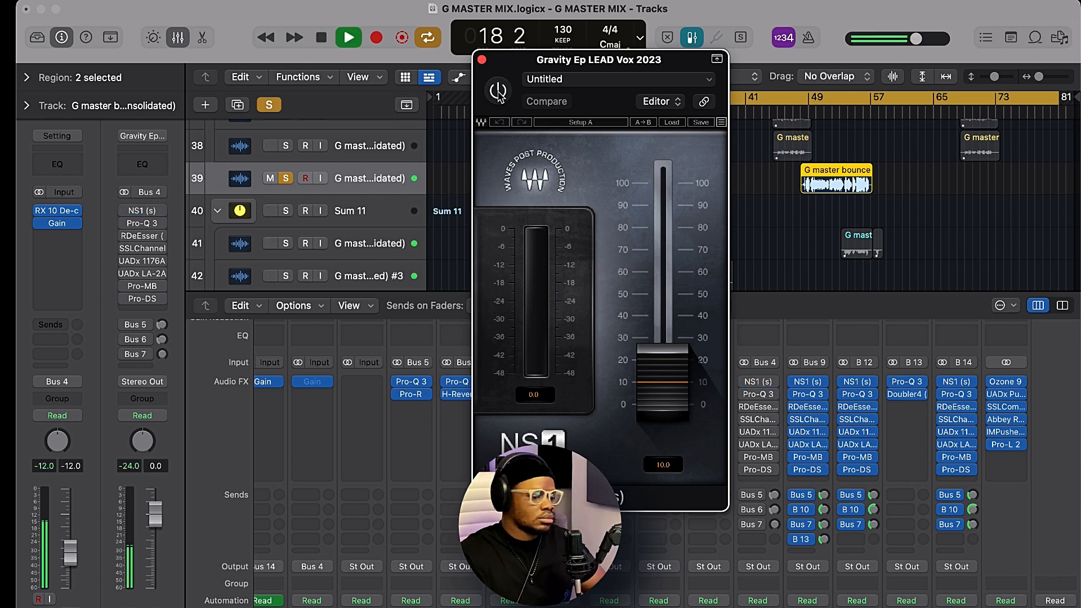
{"action": "key", "text": "space"}
{"action": "left_click", "coordinate": [498, 90]}
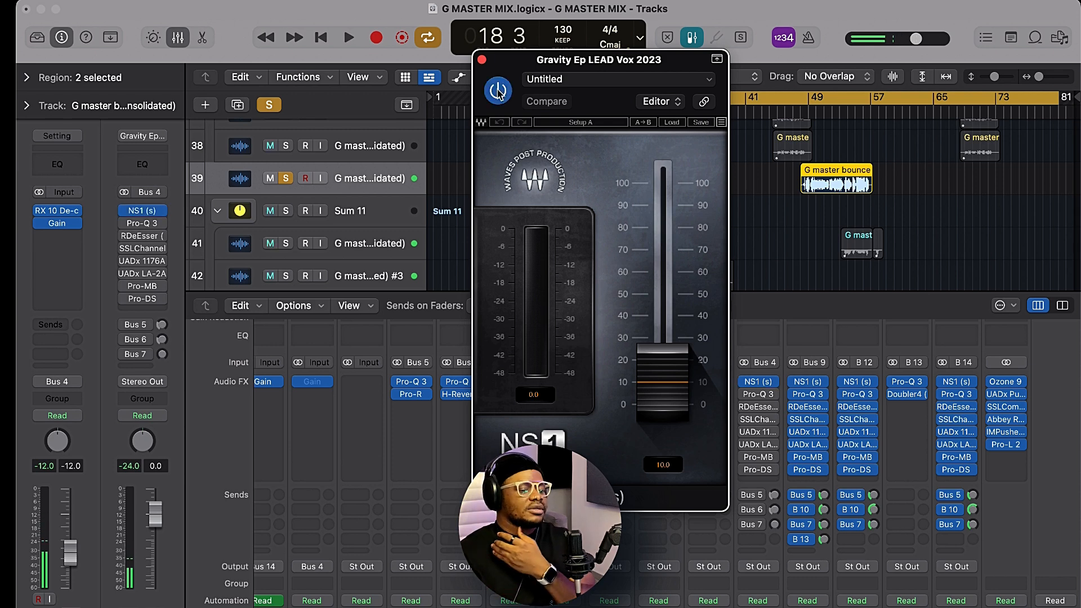
{"action": "key", "text": "space"}
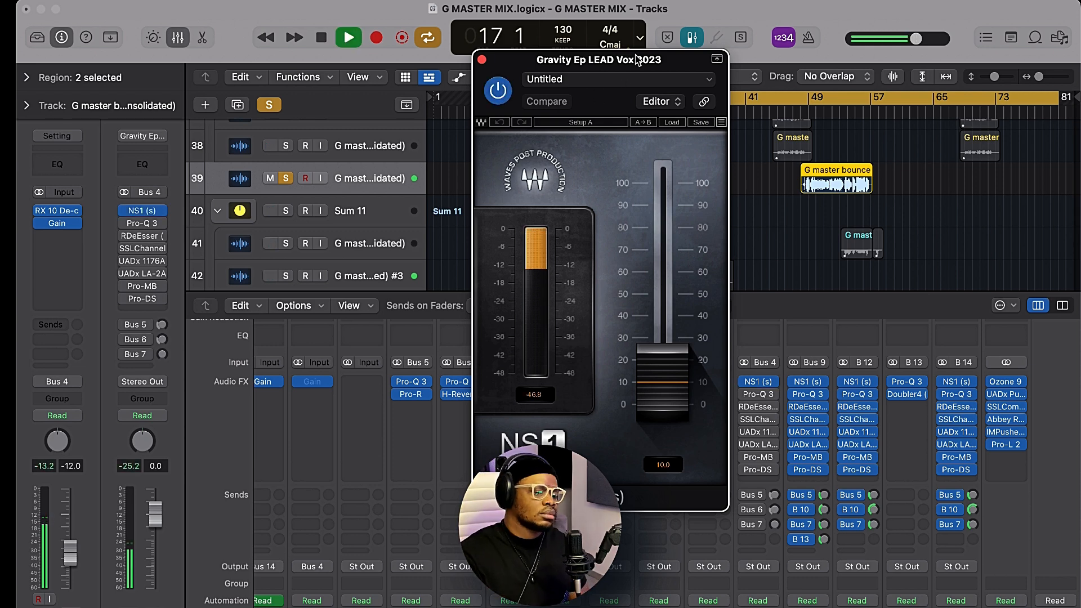
{"action": "left_click_drag", "start_coordinate": [629, 60], "coordinate": [592, 61]}
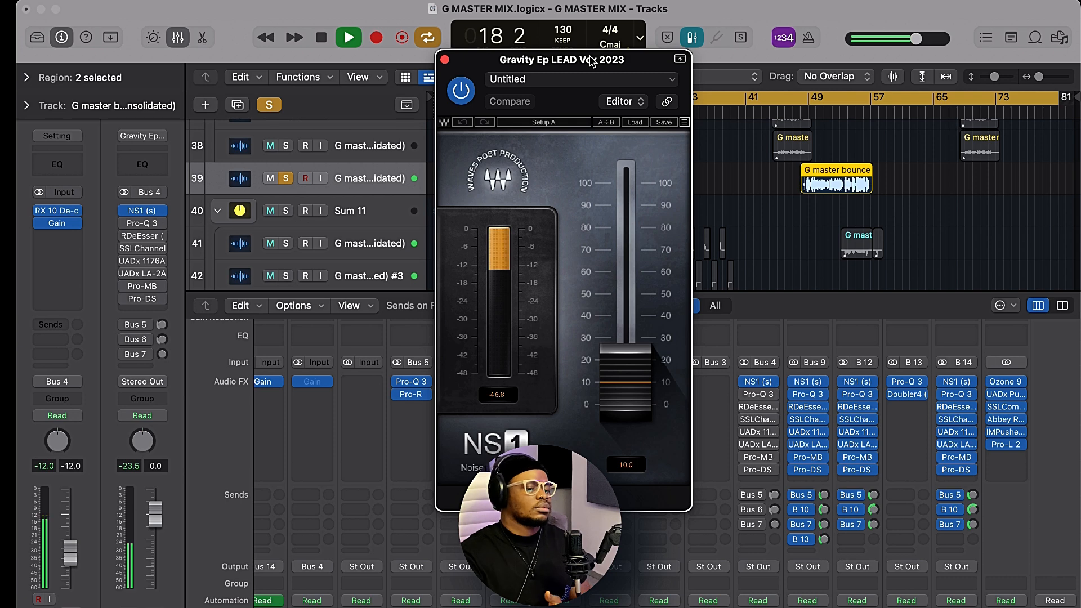
{"action": "key", "text": "space"}
{"action": "key", "text": "v"}
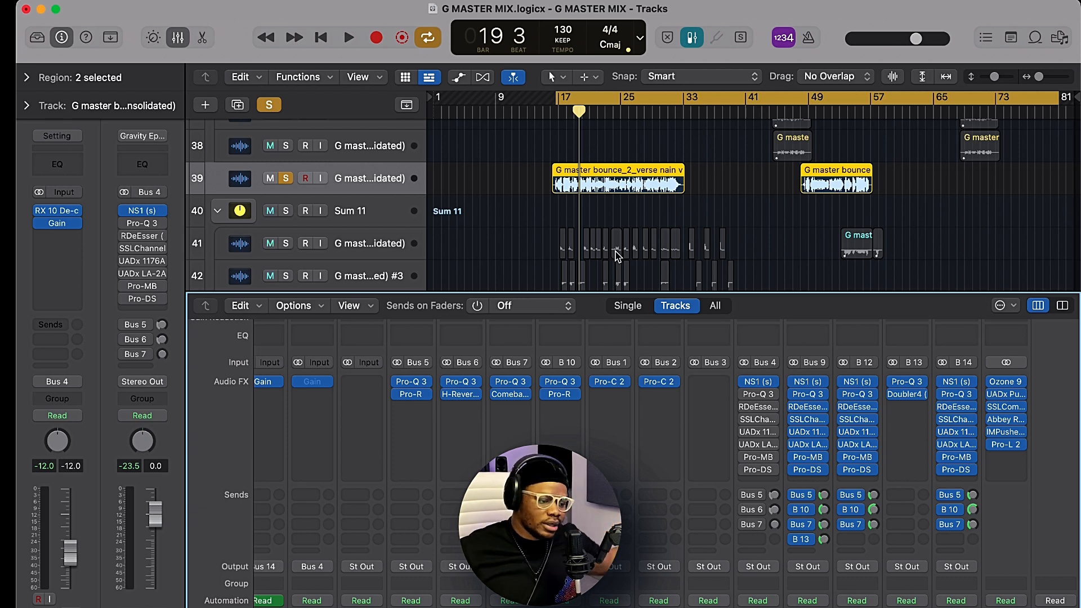
Open the FabFilter Pro-Q 3 equalizer on the Bus 4 lead vocal channel and switch it on.
{"action": "left_click", "coordinate": [757, 394]}
{"action": "left_click_drag", "start_coordinate": [575, 194], "coordinate": [566, 130]}
{"action": "left_click_drag", "start_coordinate": [443, 138], "coordinate": [465, 84]}
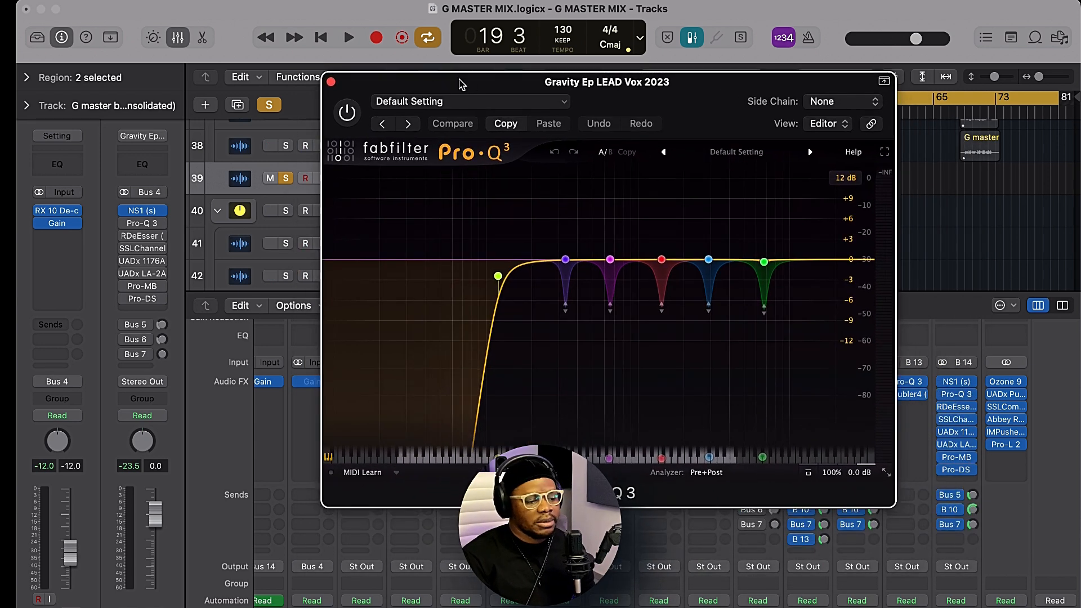
{"action": "left_click", "coordinate": [348, 115]}
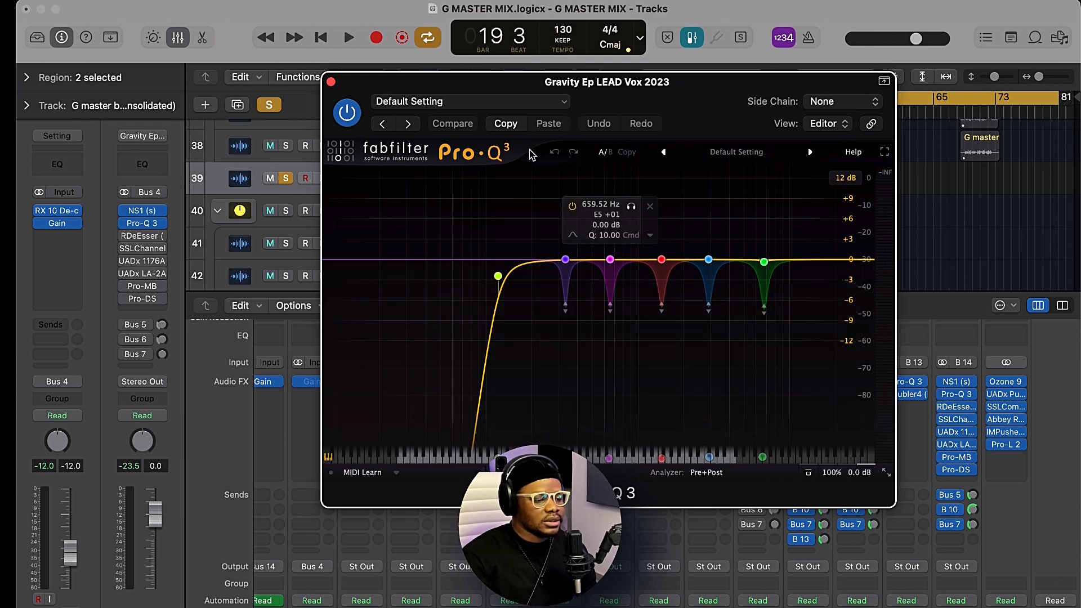
Compare the soloed vocal with Pro-Q 3 bypassed and active, leaving the equalizer on.
{"action": "left_click", "coordinate": [347, 112]}
{"action": "key", "text": "space"}
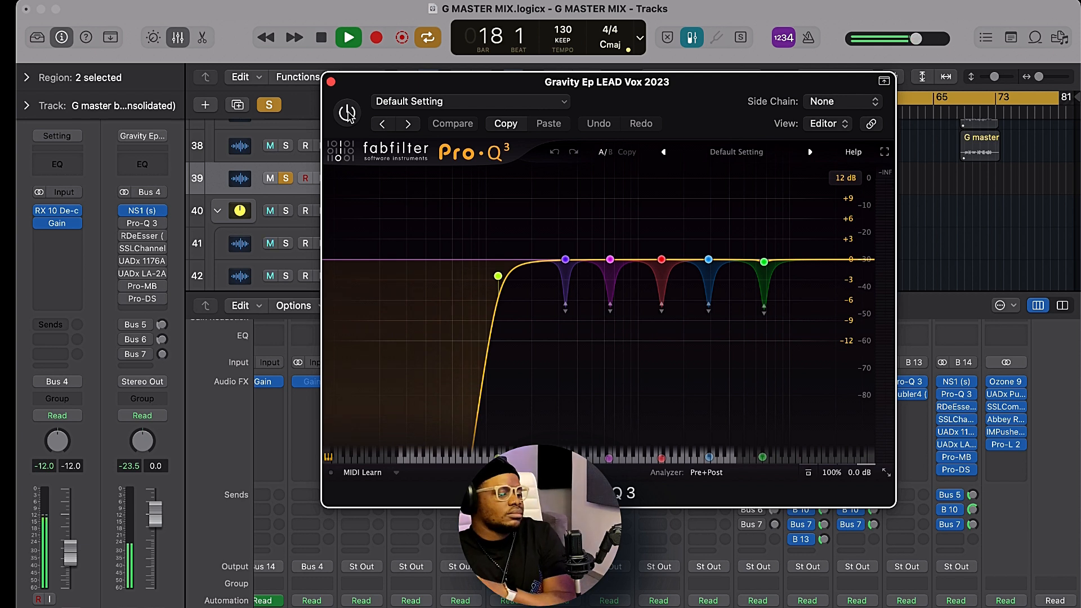
{"action": "left_click", "coordinate": [348, 114]}
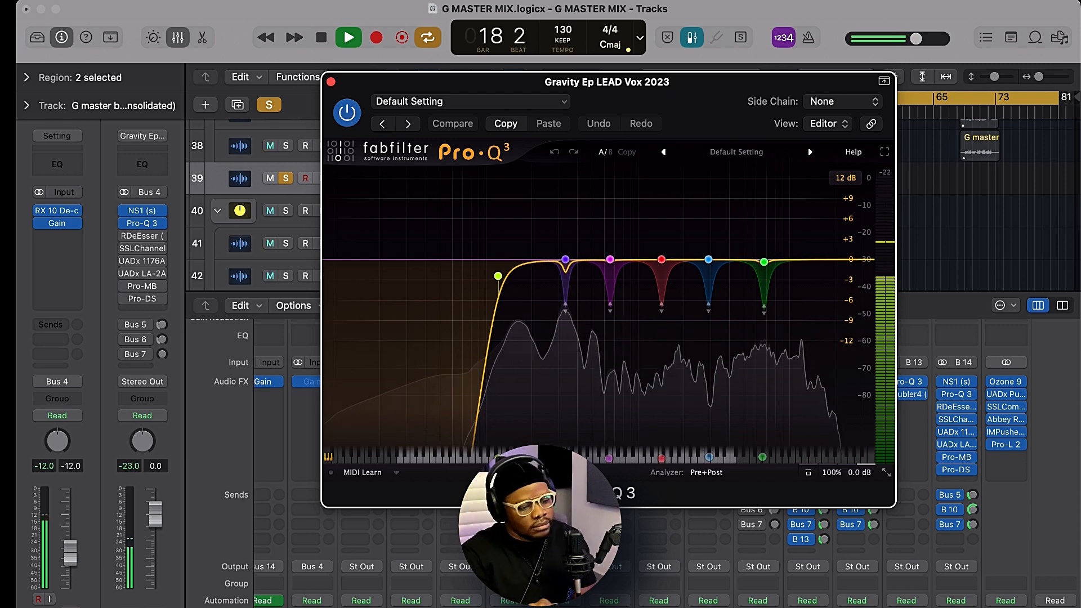
{"action": "left_click_drag", "start_coordinate": [727, 104], "coordinate": [658, 101]}
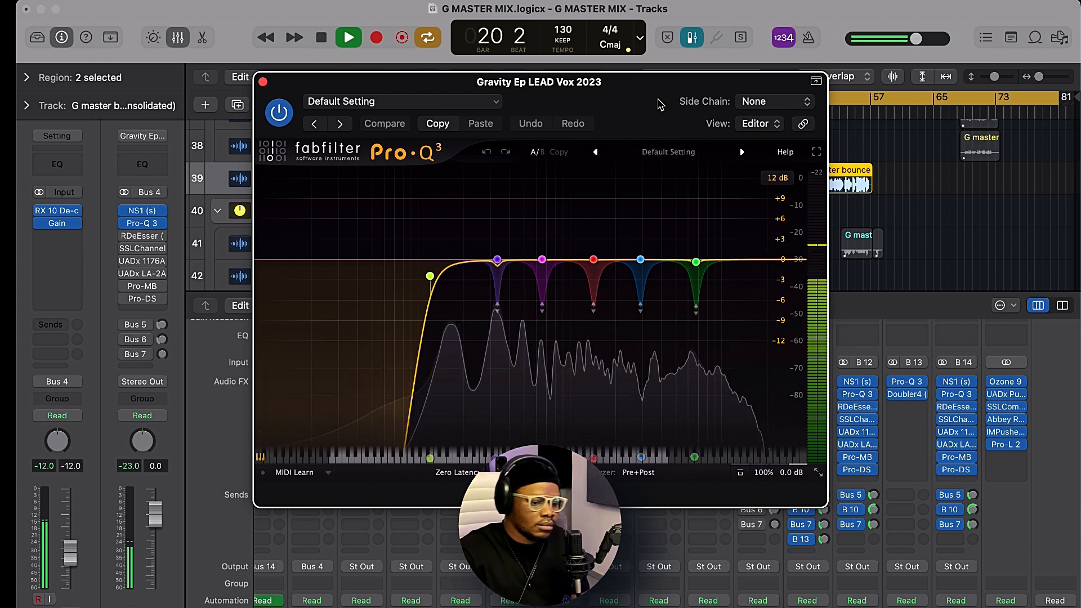
{"action": "key", "text": "space"}
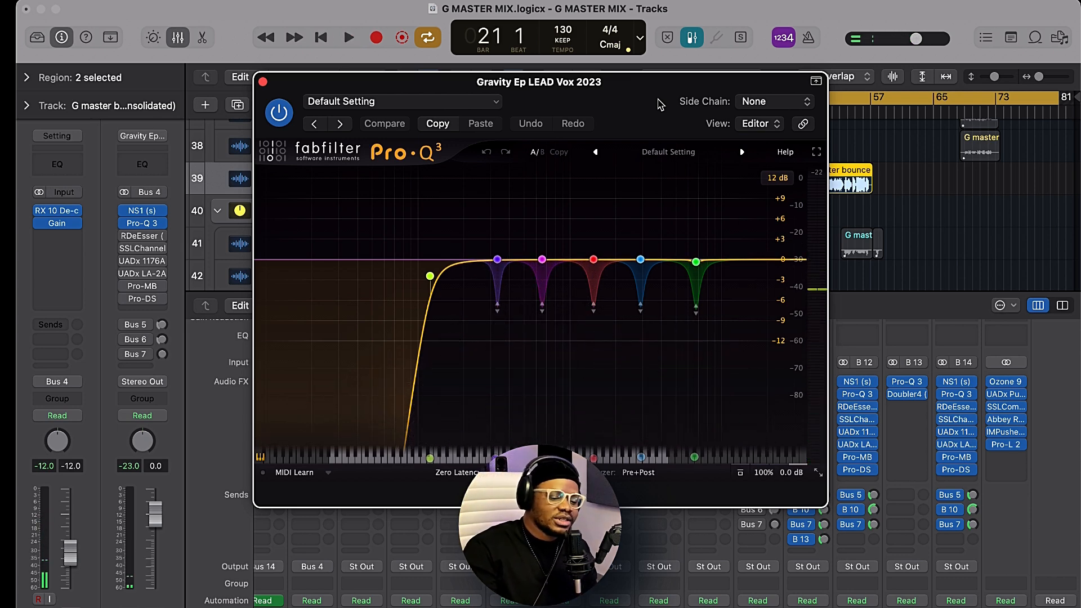
Inspect the frequency and Q settings of the Pro-Q 3 dynamic bands, and close the equalizer window.
{"action": "left_click_drag", "start_coordinate": [659, 104], "coordinate": [677, 99]}
{"action": "mouse_move", "coordinate": [561, 300]}
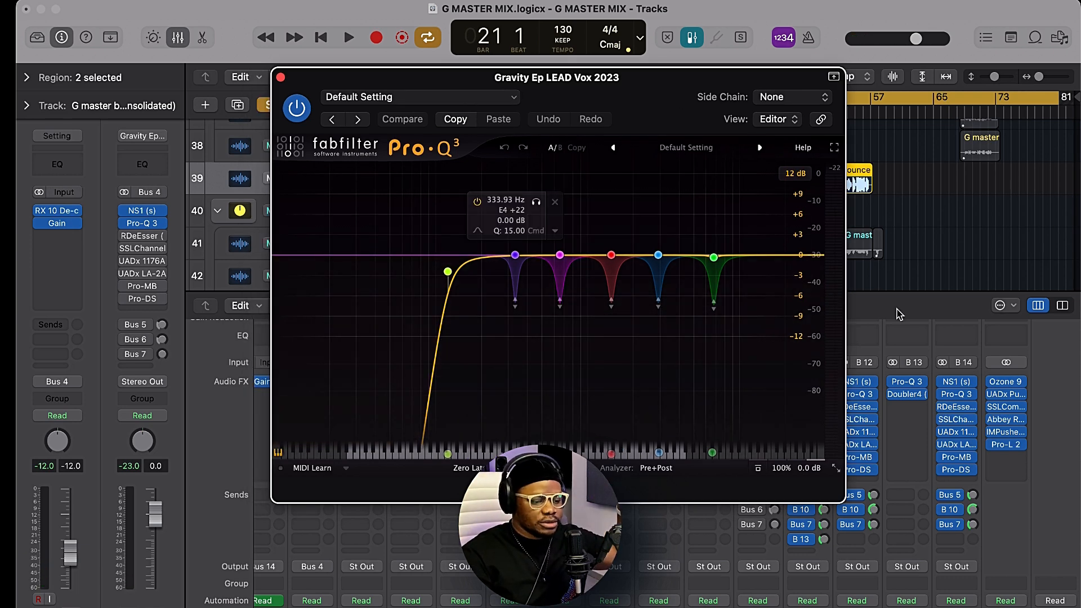
{"action": "mouse_move", "coordinate": [646, 322]}
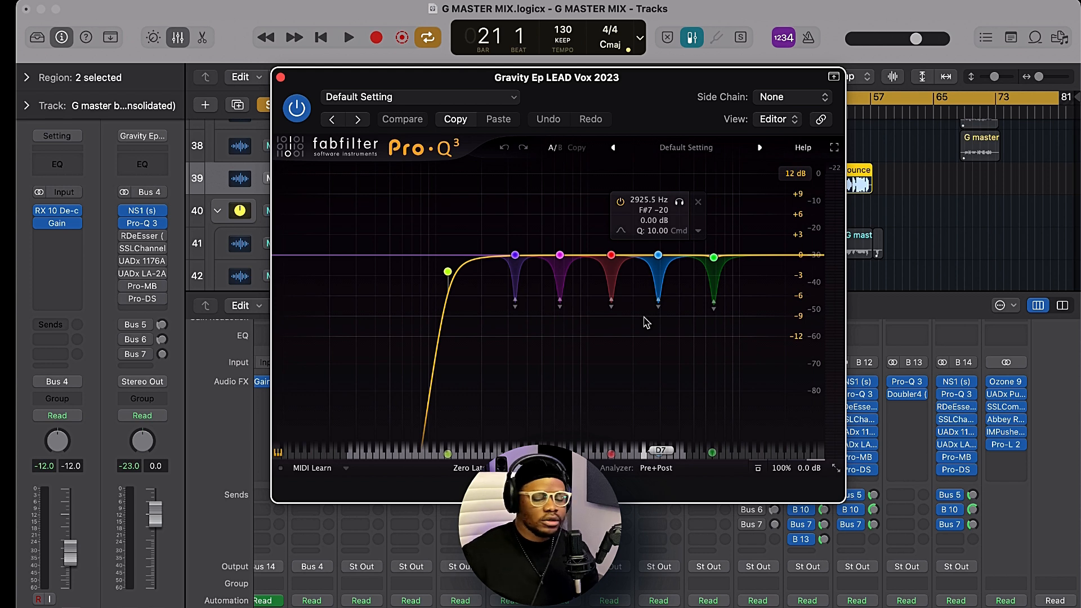
{"action": "key", "text": "cmd+w"}
Open the RDeEsser on the Bus 4 lead vocal channel and move its window so all controls are visible.
{"action": "left_click", "coordinate": [761, 406]}
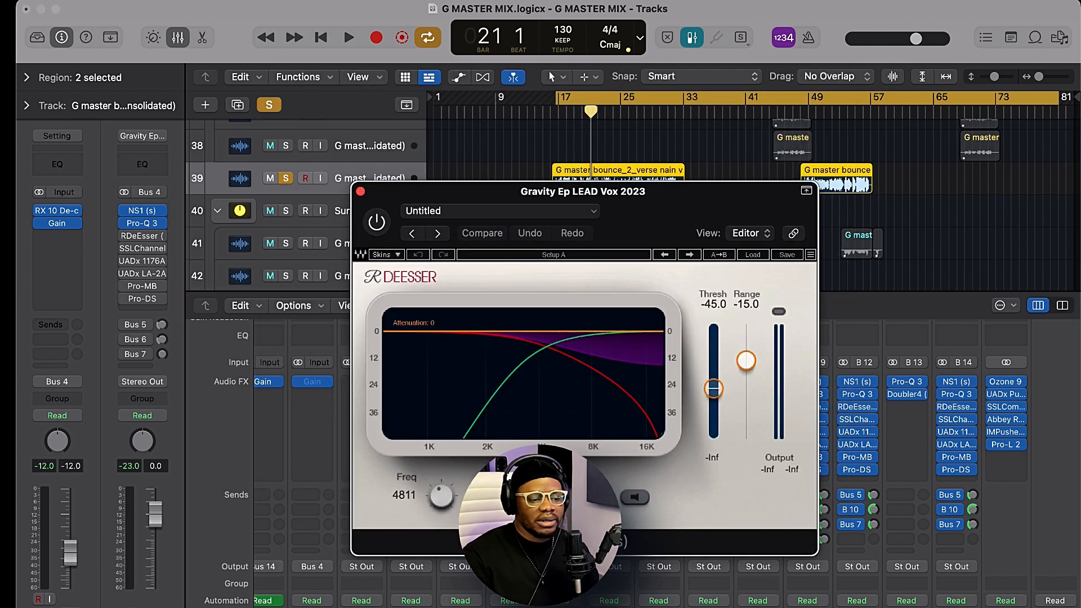
{"action": "left_click_drag", "start_coordinate": [622, 211], "coordinate": [638, 56]}
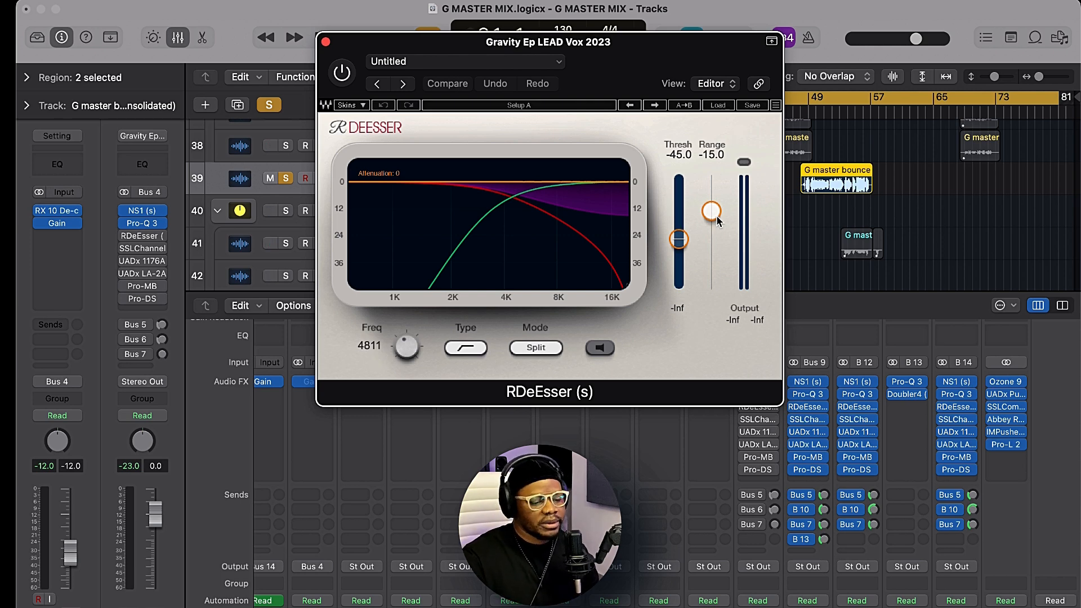
{"action": "left_click_drag", "start_coordinate": [358, 35], "coordinate": [419, 52]}
Play the soloed vocal with the RDeEsser bypassed, switch the de-esser on and play the vocal again.
{"action": "key", "text": "space"}
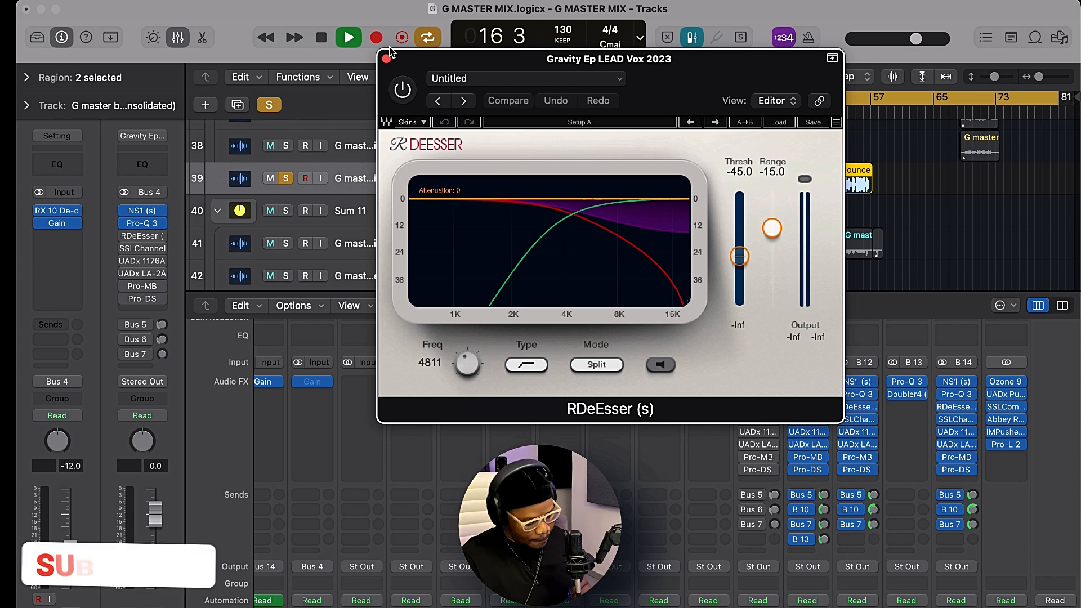
{"action": "left_click_drag", "start_coordinate": [518, 67], "coordinate": [463, 67]}
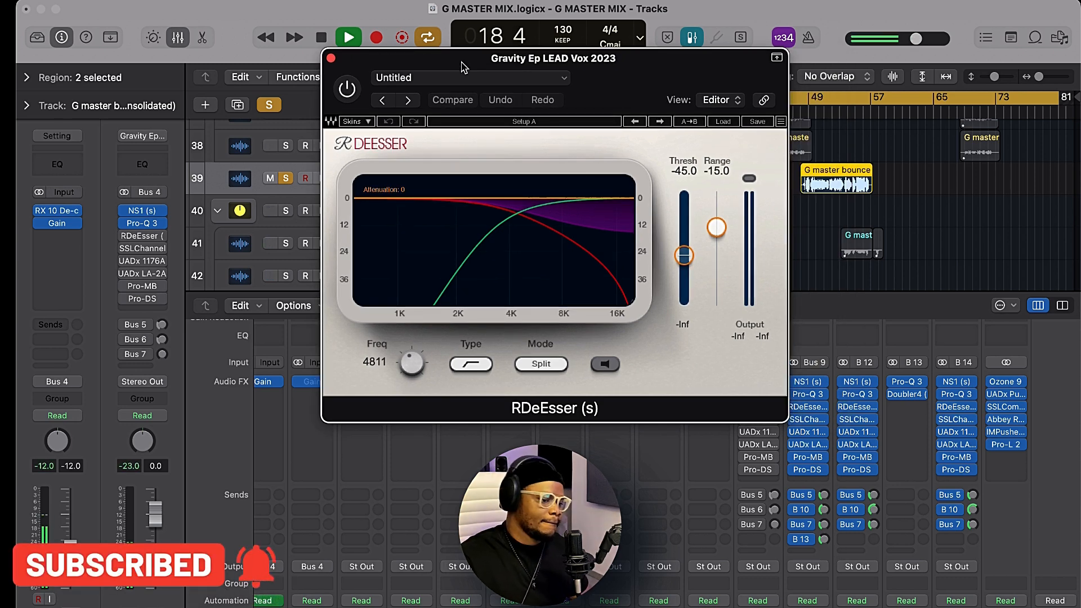
{"action": "key", "text": "space"}
{"action": "left_click", "coordinate": [347, 89]}
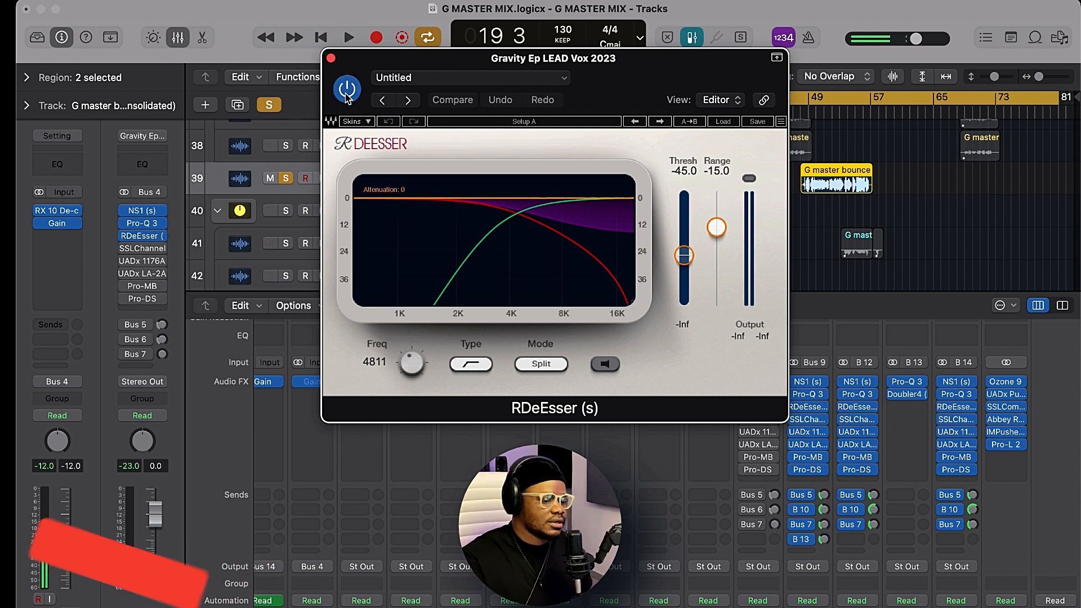
{"action": "key", "text": "space"}
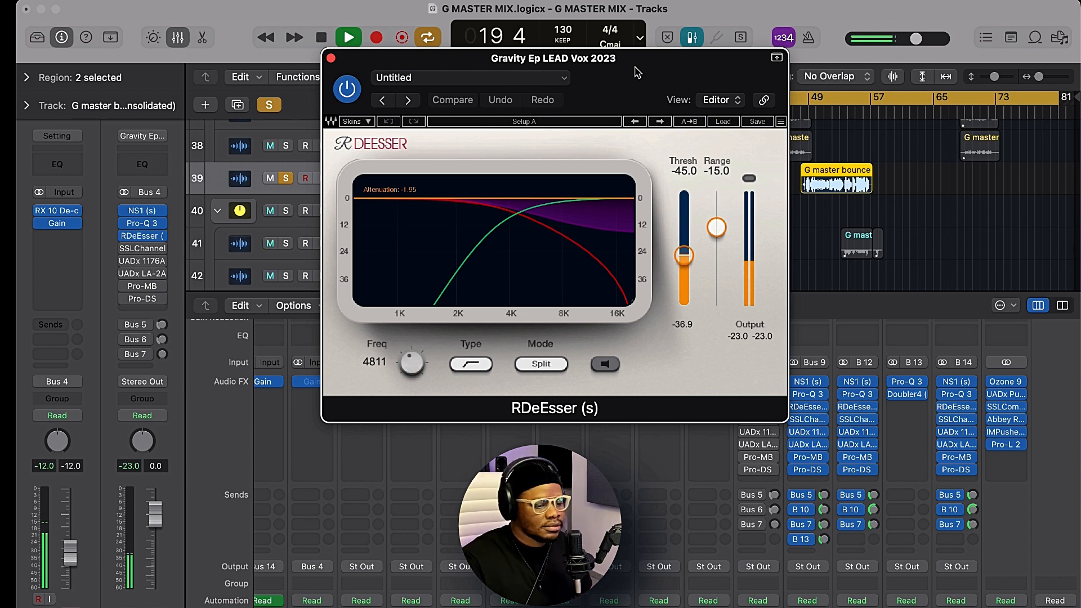
{"action": "key", "text": "space"}
Check the attenuation on the RDeEsser display and close the de-esser window.
{"action": "mouse_move", "coordinate": [637, 72]}
{"action": "left_mouse_down"}
{"action": "mouse_move", "coordinate": [639, 97]}
{"action": "mouse_move", "coordinate": [656, 100]}
{"action": "mouse_move", "coordinate": [669, 67]}
{"action": "mouse_move", "coordinate": [651, 78]}
{"action": "left_mouse_up"}
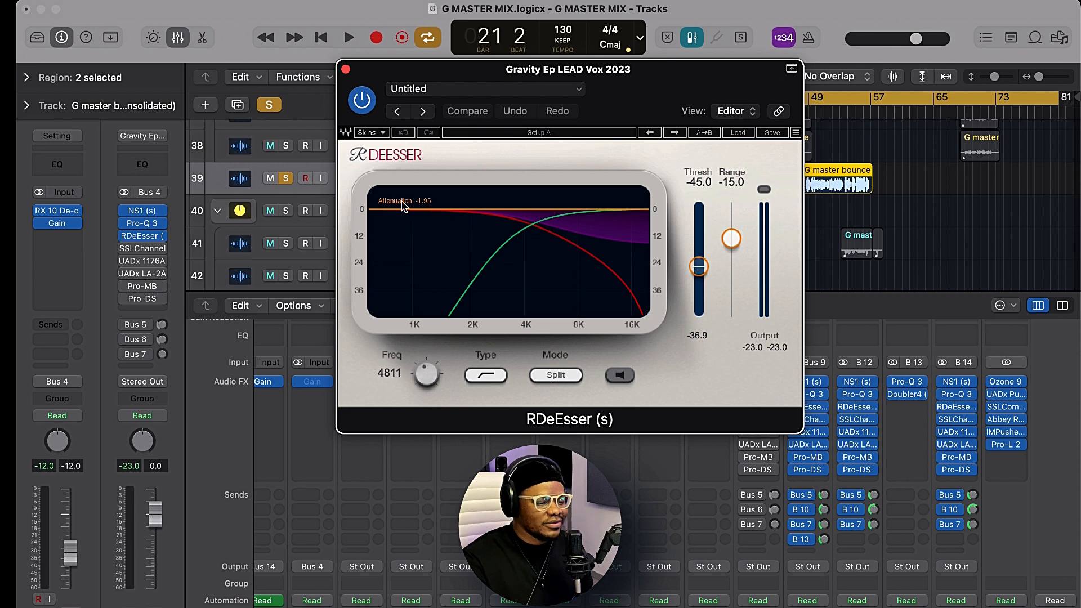
{"action": "left_click_drag", "start_coordinate": [484, 69], "coordinate": [484, 32]}
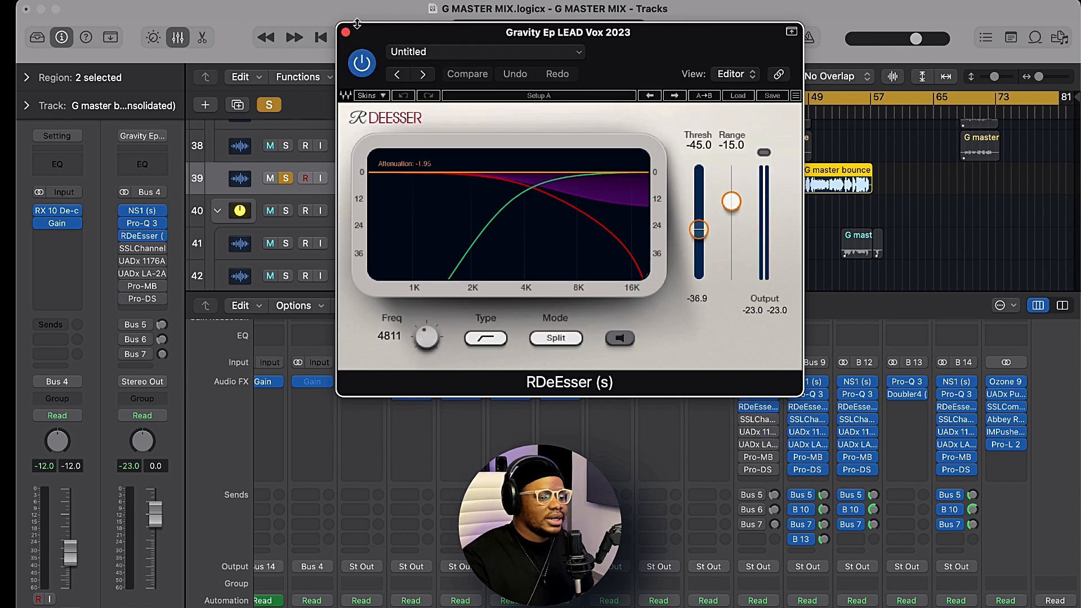
{"action": "left_click", "coordinate": [346, 32]}
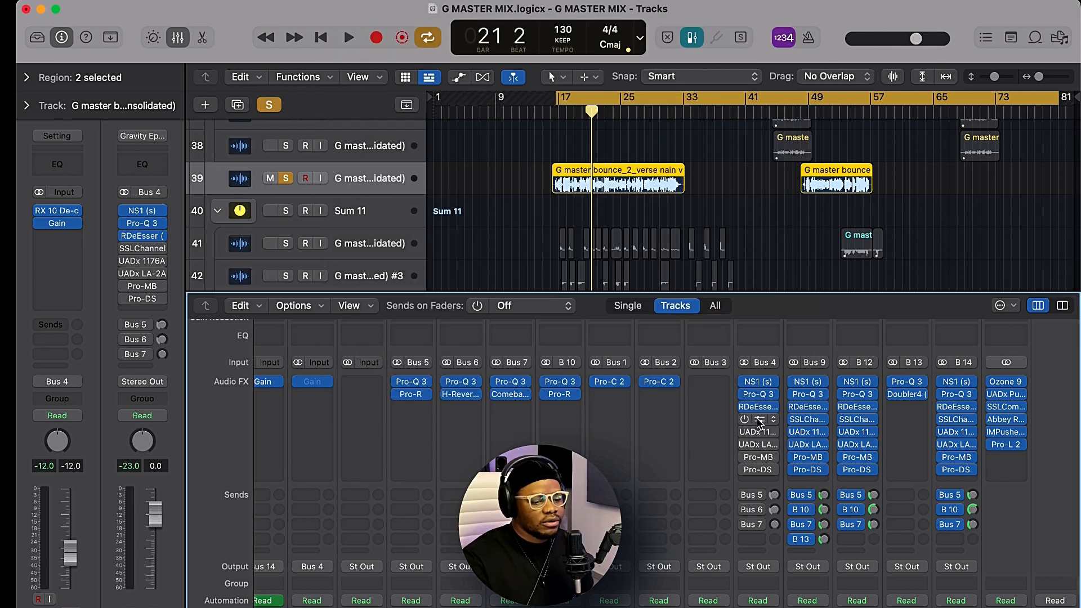
Open the SSLChannel plugin on the Bus 4 lead vocal channel and position its window beside the channel's inserts.
{"action": "left_click", "coordinate": [759, 419]}
{"action": "left_click_drag", "start_coordinate": [542, 50], "coordinate": [634, 8]}
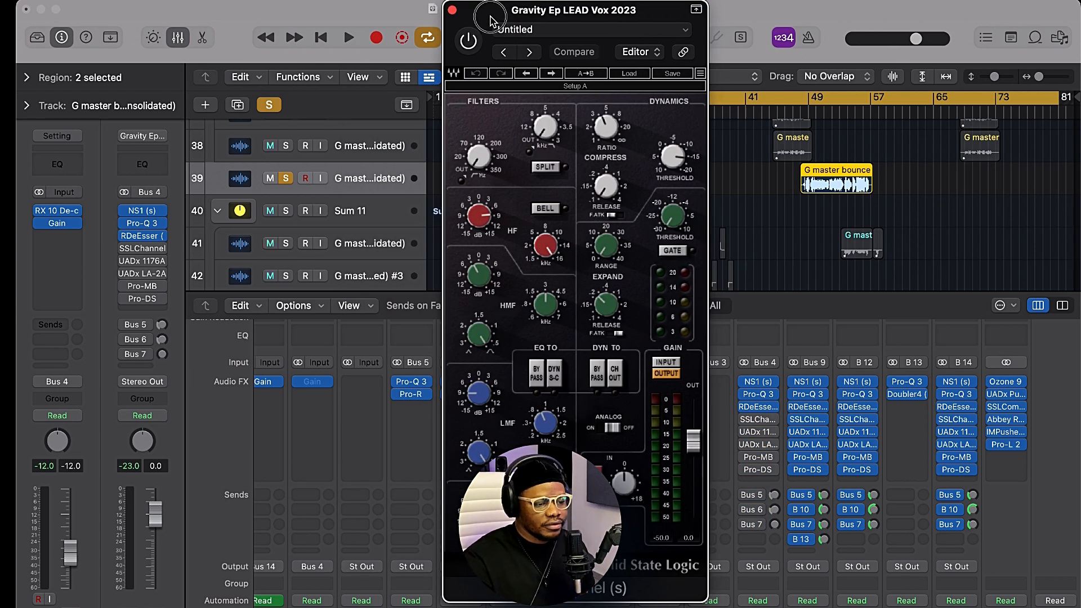
{"action": "left_click_drag", "start_coordinate": [491, 20], "coordinate": [485, 20]}
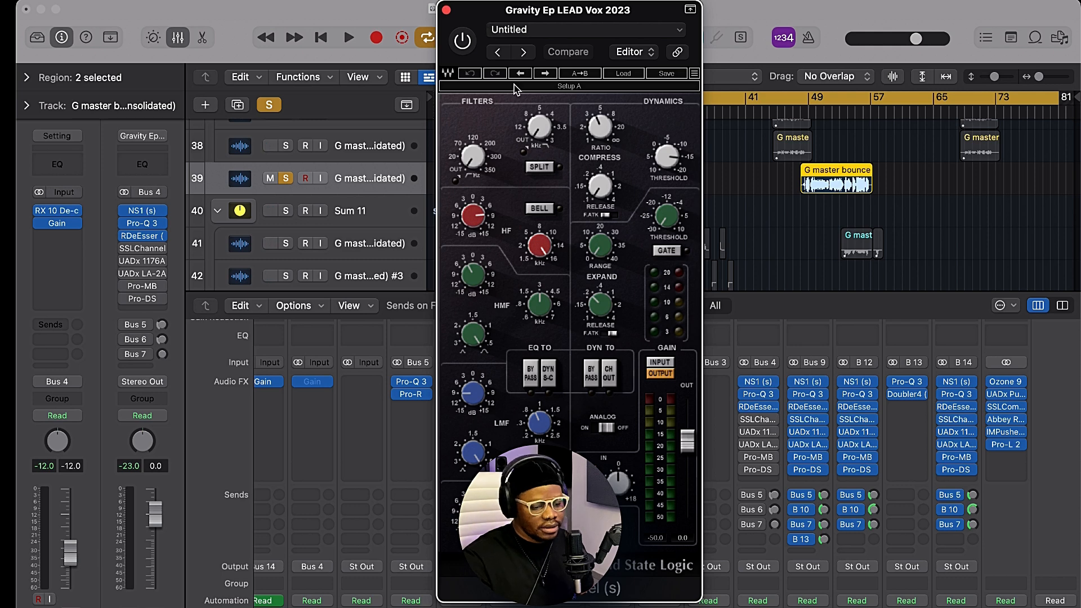
{"action": "mouse_move", "coordinate": [767, 397]}
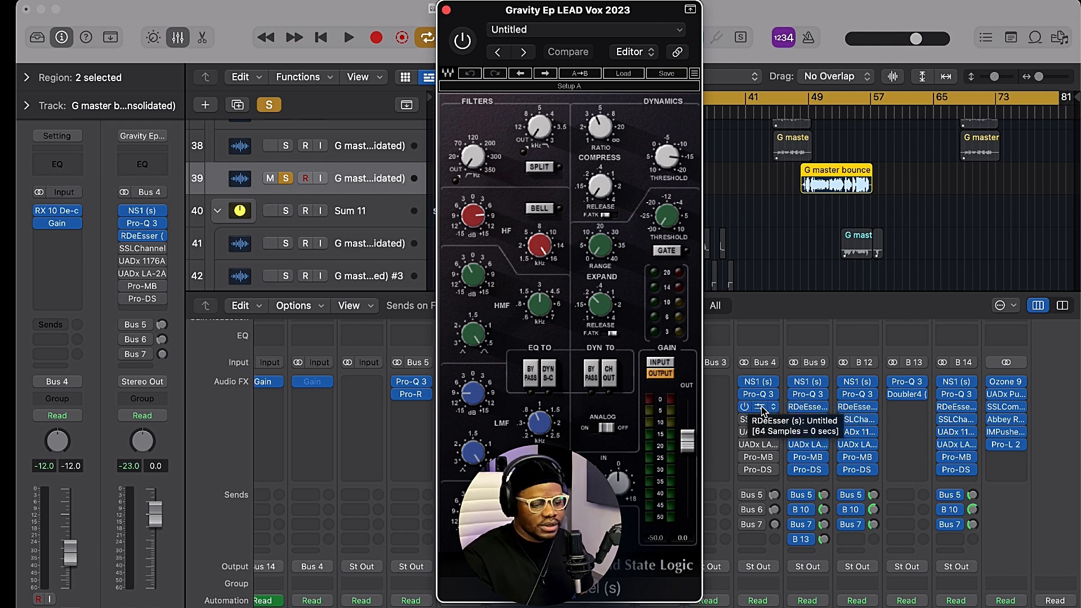
{"action": "left_click_drag", "start_coordinate": [546, 11], "coordinate": [567, 12]}
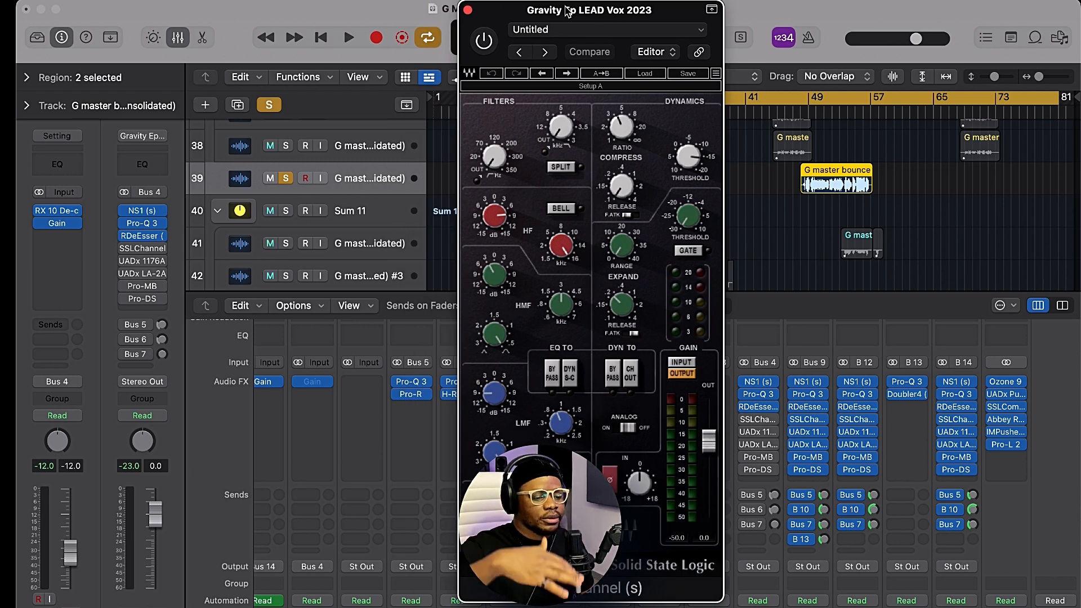
{"action": "left_click_drag", "start_coordinate": [568, 11], "coordinate": [548, 11]}
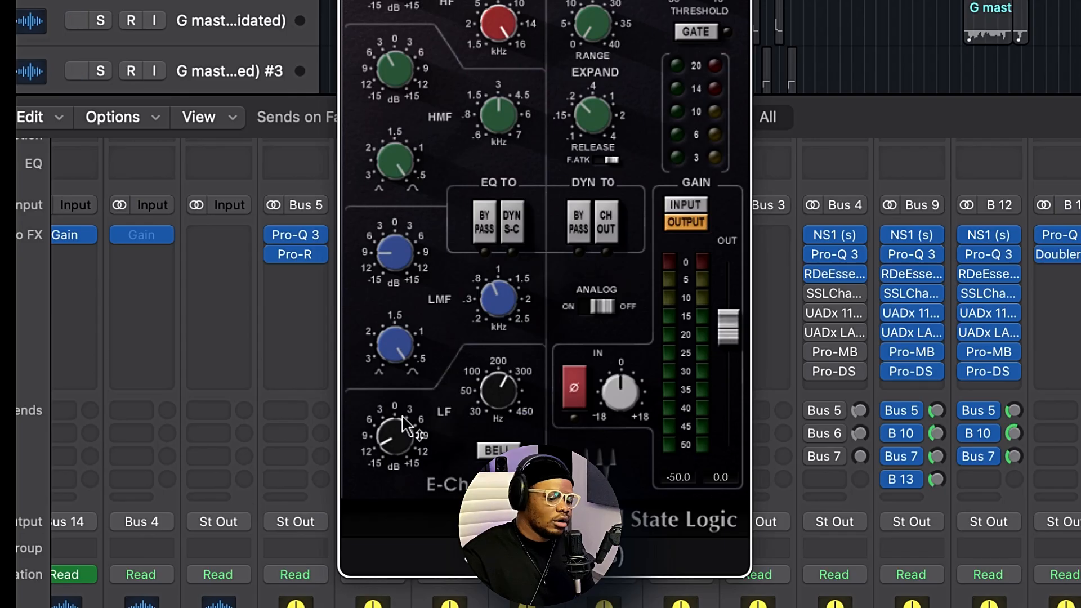
Examine the LF, LMF and HMF equalizer knob settings of the SSLChannel, and close its window.
{"action": "left_click_drag", "start_coordinate": [485, 502], "coordinate": [481, 517]}
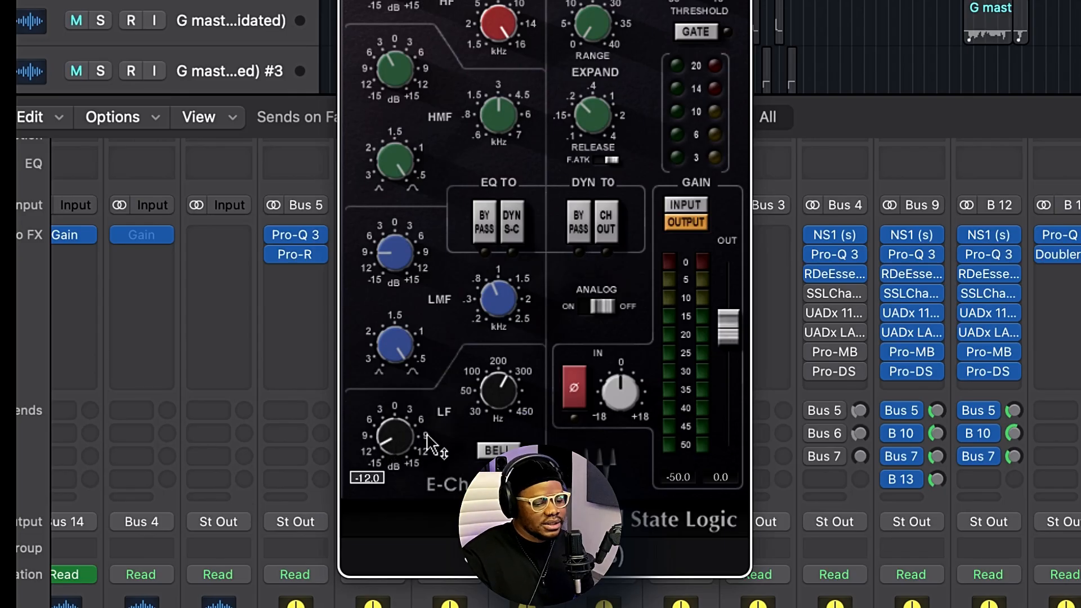
{"action": "left_click_drag", "start_coordinate": [500, 396], "coordinate": [503, 401]}
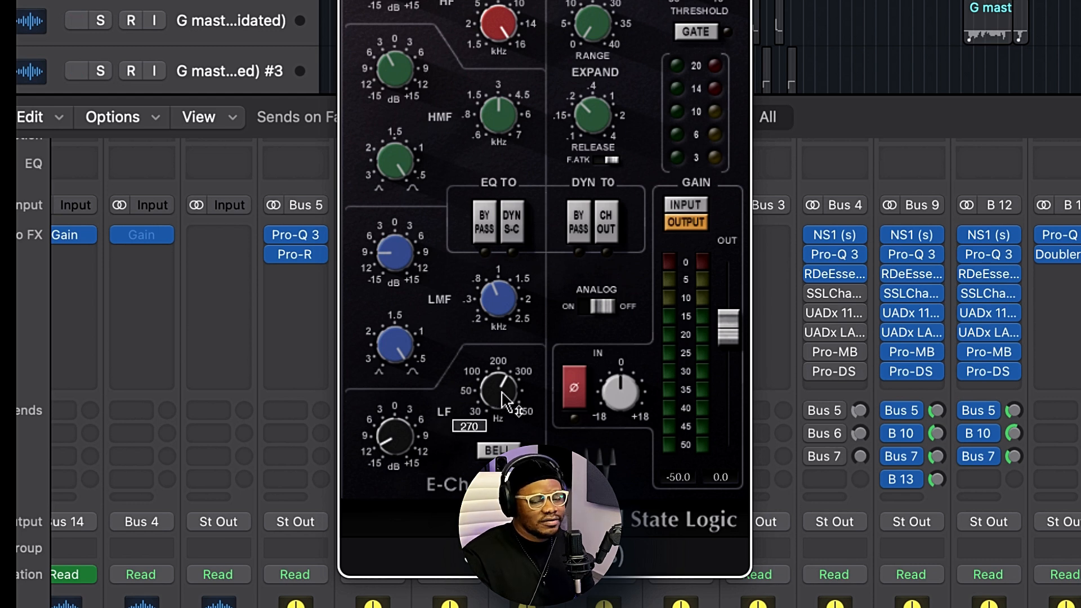
{"action": "left_click", "coordinate": [396, 256]}
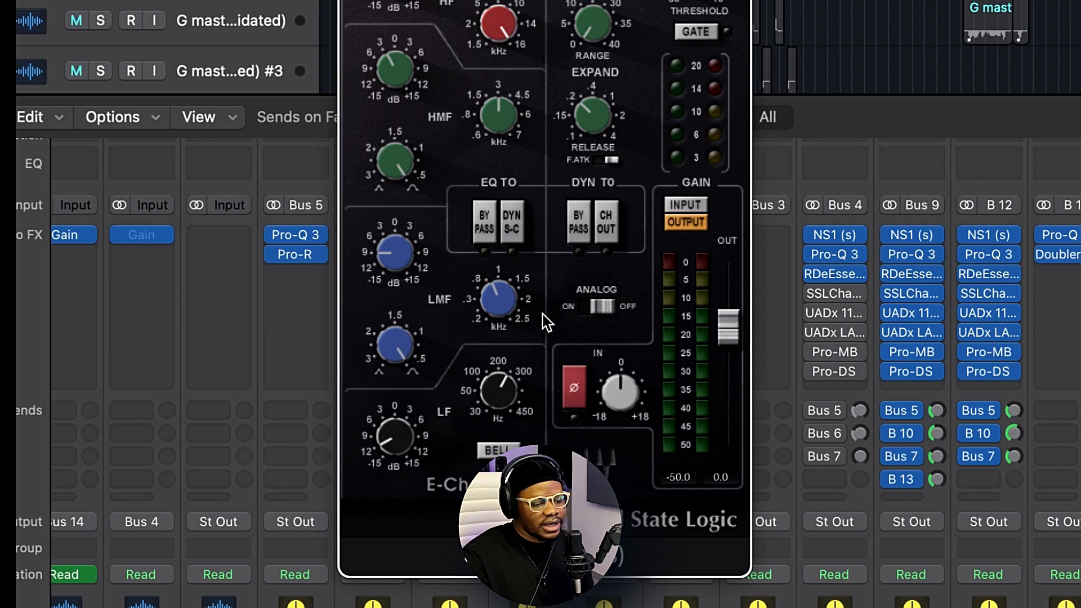
{"action": "left_click", "coordinate": [395, 345]}
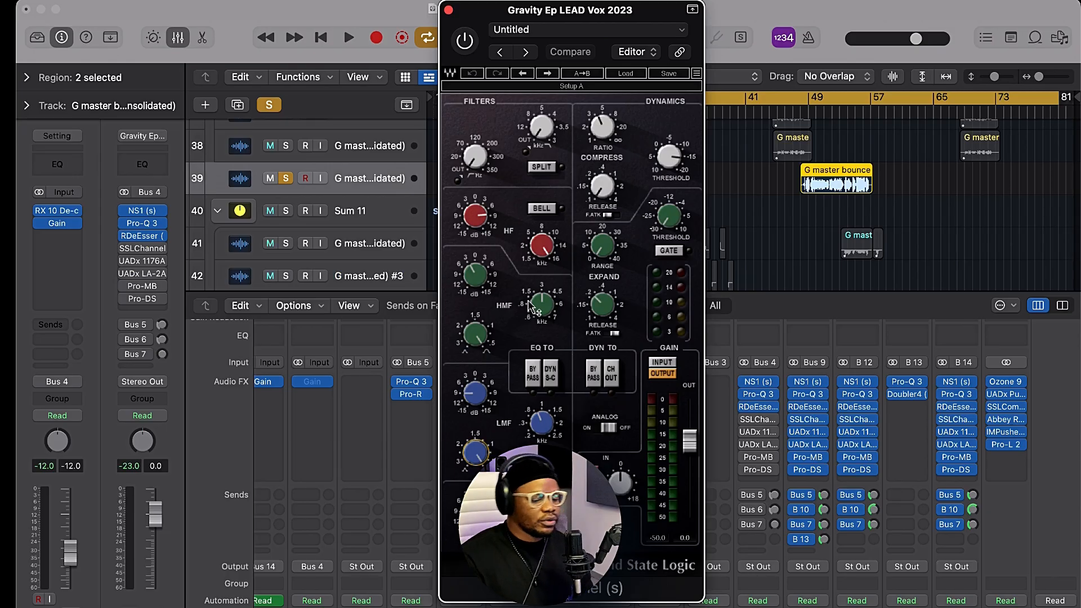
{"action": "left_click", "coordinate": [475, 275]}
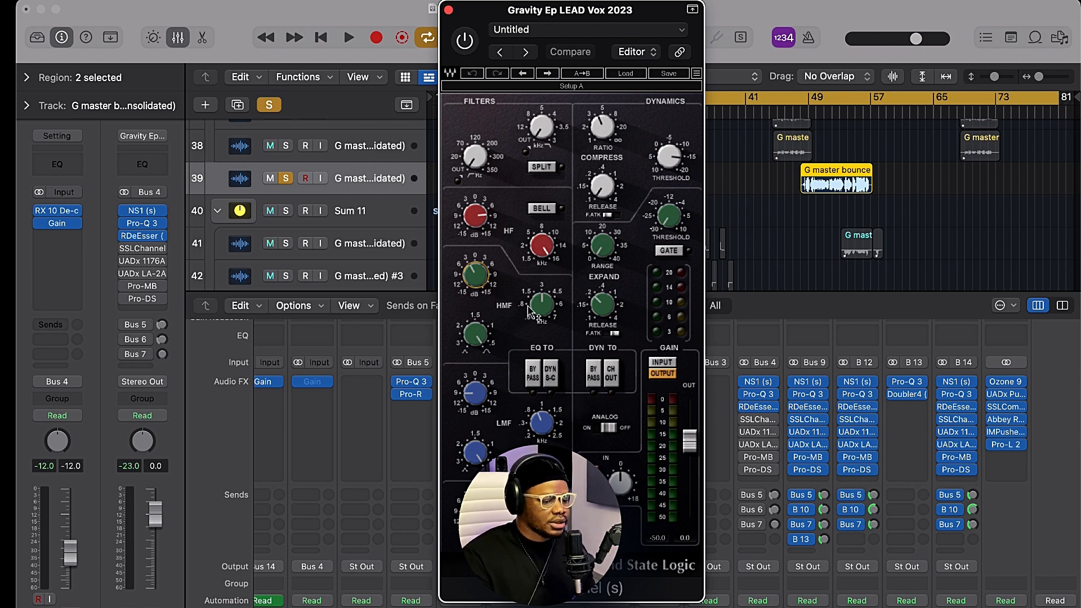
{"action": "mouse_move", "coordinate": [480, 219]}
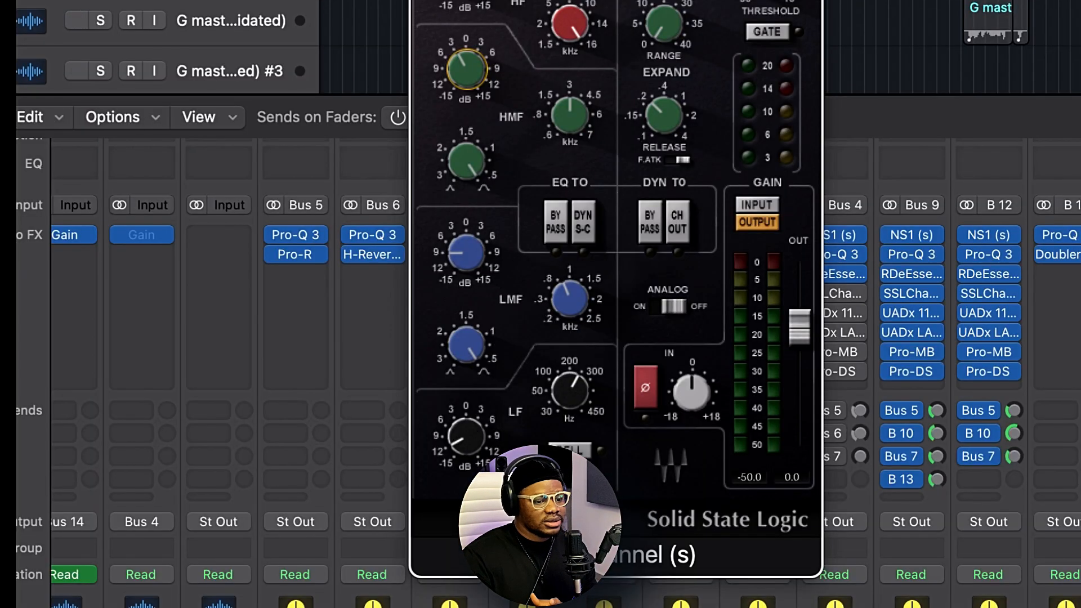
{"action": "key", "text": "super+w"}
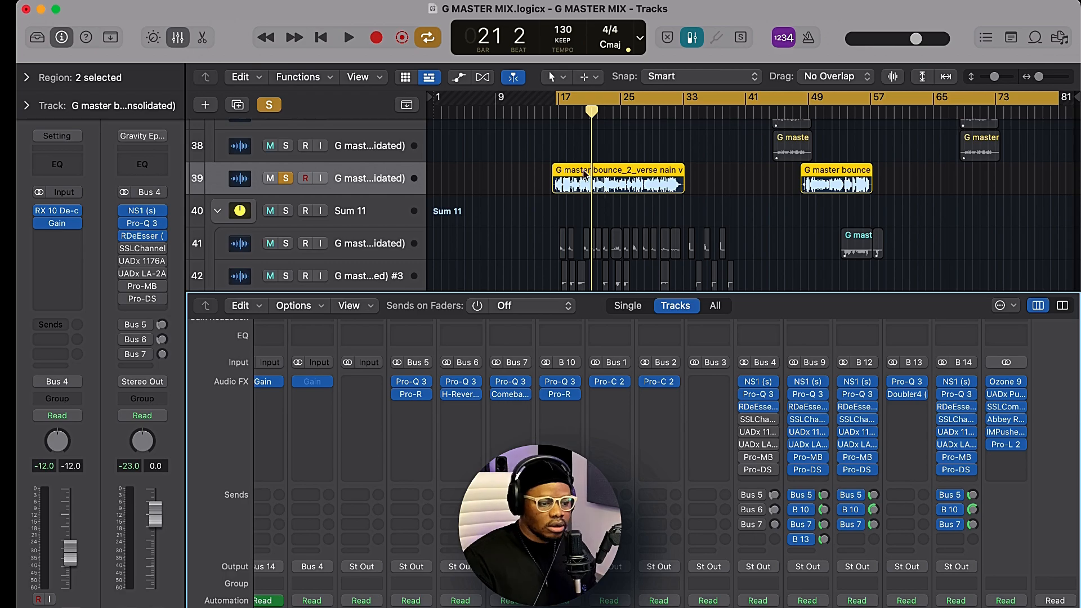
Reopen the Bus 4 SSLChannel, audition the soloed vocal with it bypassed and switched on, and close its window leaving it on.
{"action": "left_click", "coordinate": [757, 419]}
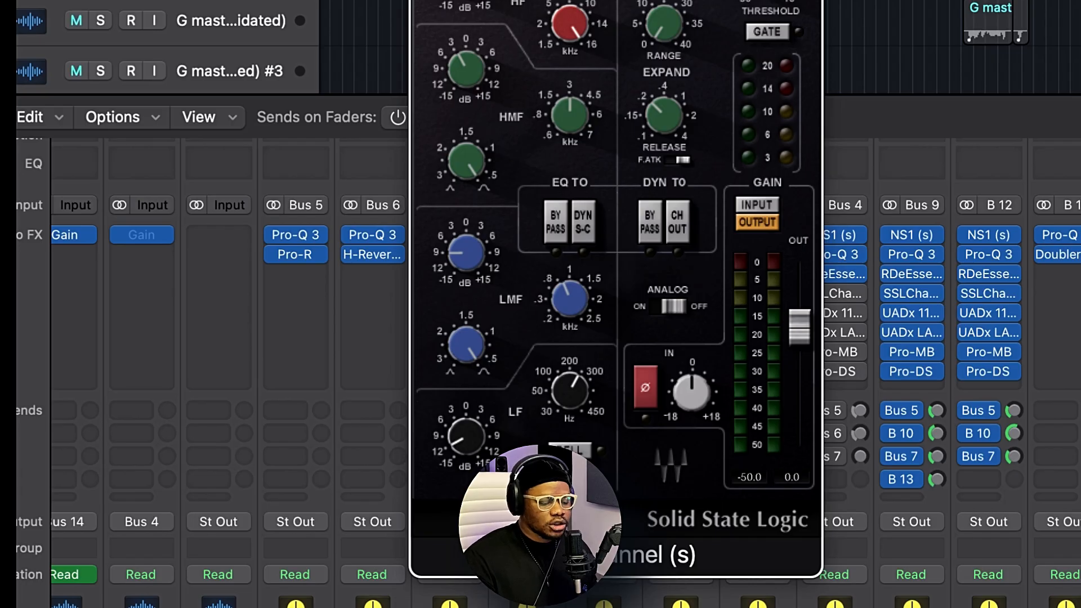
{"action": "mouse_move", "coordinate": [616, 2]}
{"action": "left_mouse_down"}
{"action": "mouse_move", "coordinate": [579, 1]}
{"action": "mouse_move", "coordinate": [599, 1]}
{"action": "left_mouse_up"}
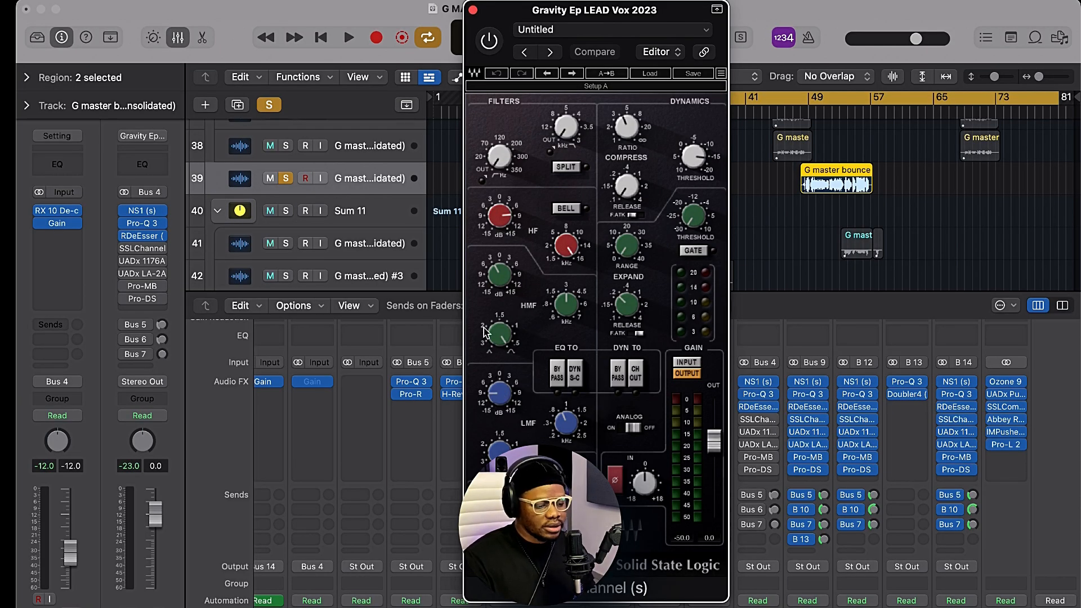
{"action": "key", "text": "space"}
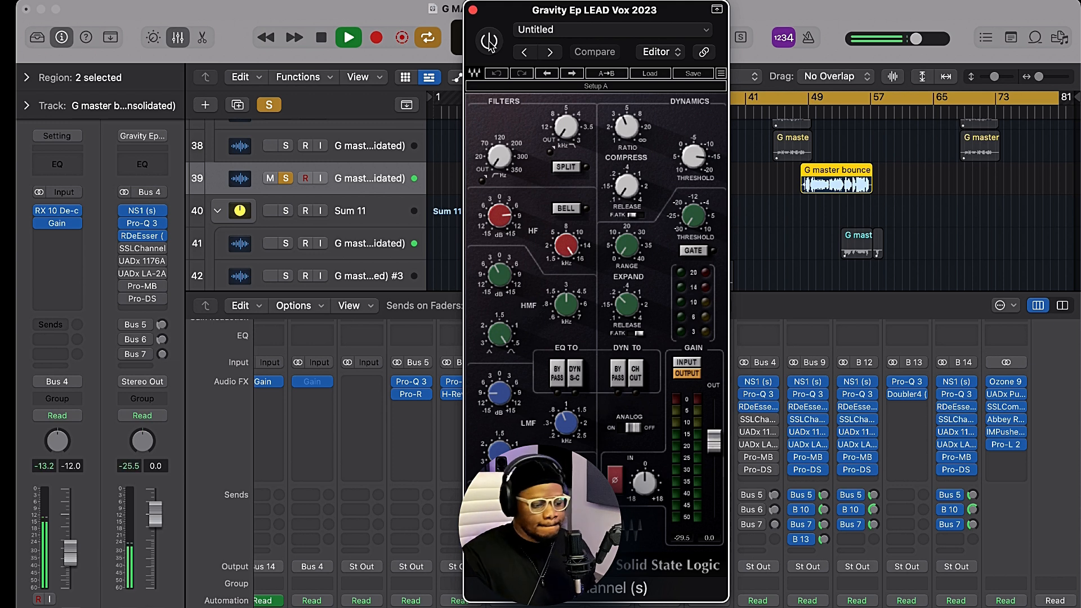
{"action": "left_click", "coordinate": [488, 42]}
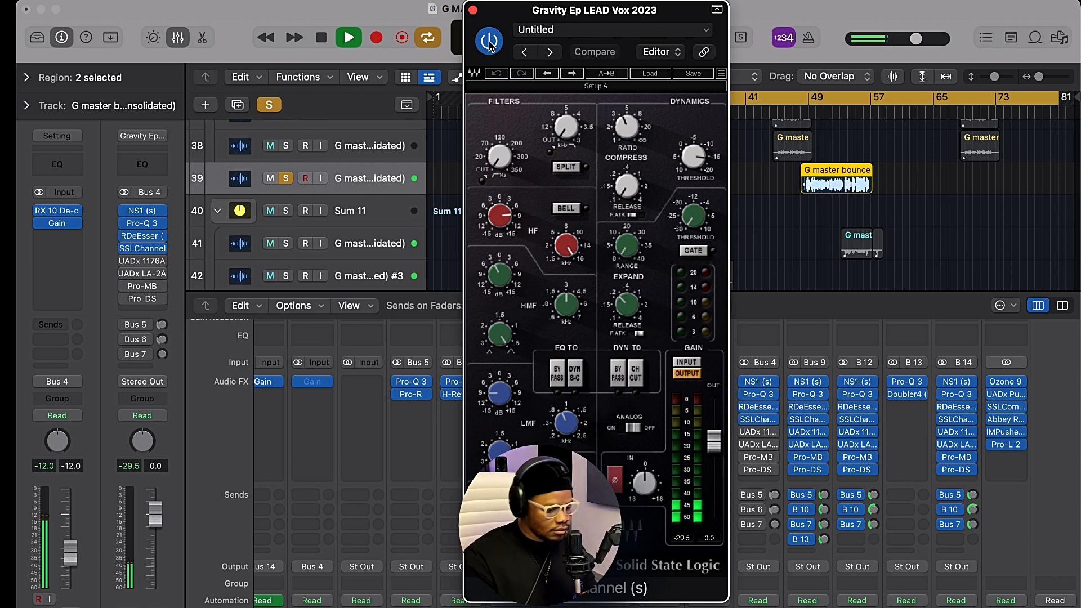
{"action": "key", "text": "space"}
{"action": "mouse_move", "coordinate": [505, 17]}
{"action": "left_mouse_down"}
{"action": "mouse_move", "coordinate": [602, 28]}
{"action": "mouse_move", "coordinate": [492, 30]}
{"action": "mouse_move", "coordinate": [541, 11]}
{"action": "mouse_move", "coordinate": [490, 12]}
{"action": "left_mouse_up"}
{"action": "left_click", "coordinate": [468, 10]}
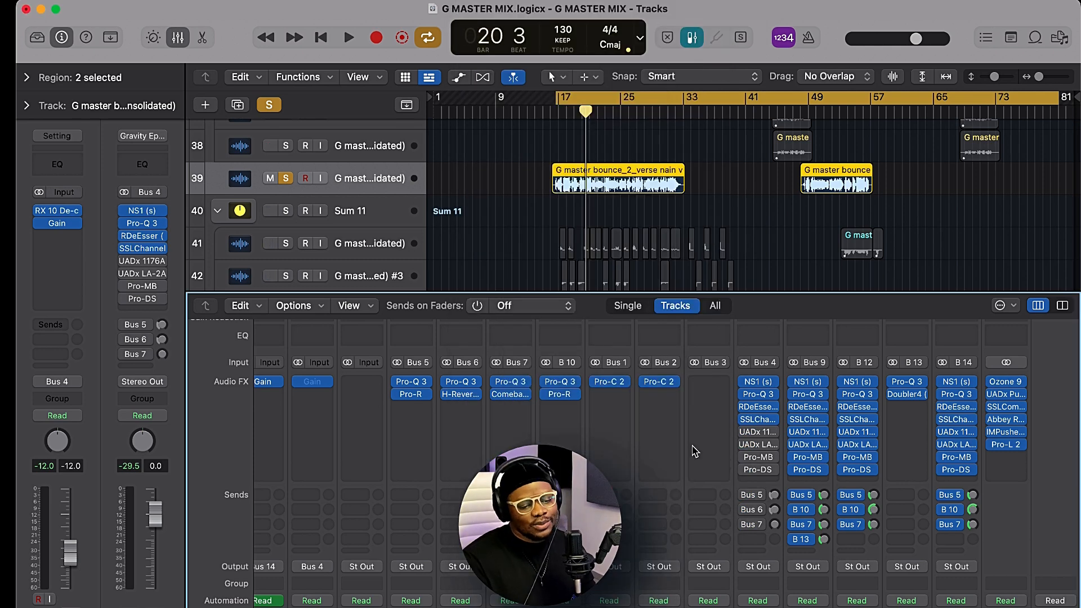
Open the UADx 1176AE Compressor on the Bus 4 lead vocal channel and move its window above the mixer inserts.
{"action": "left_click", "coordinate": [758, 432]}
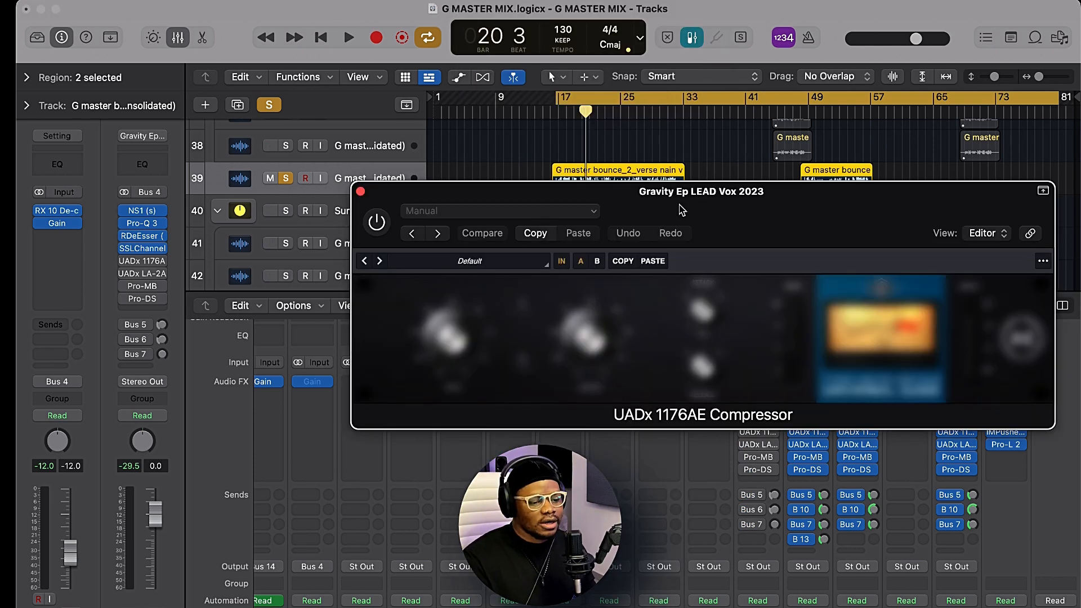
{"action": "left_click_drag", "start_coordinate": [686, 207], "coordinate": [584, 112]}
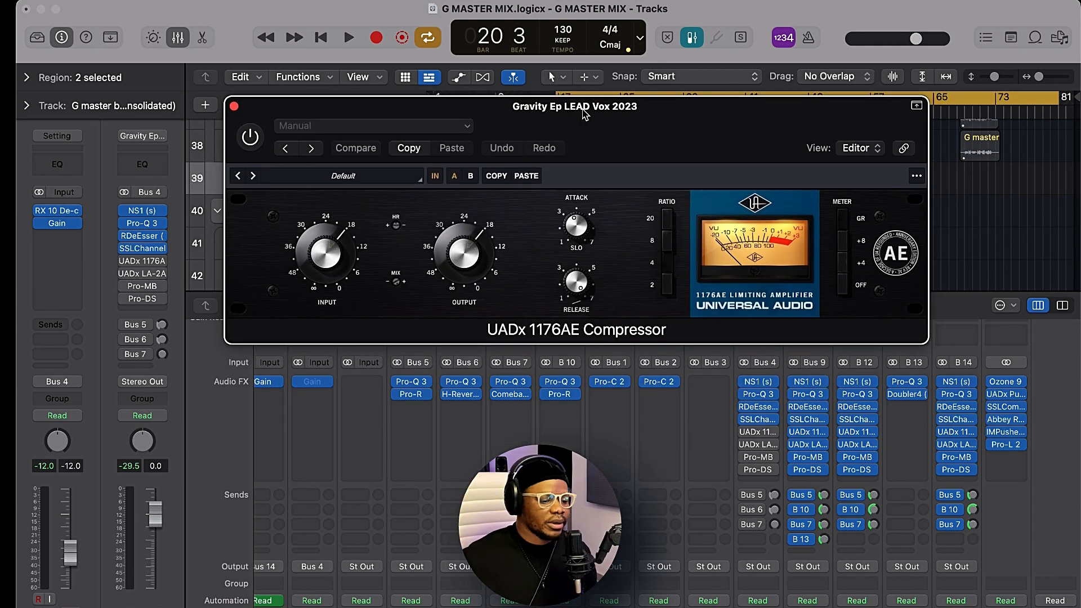
{"action": "left_click_drag", "start_coordinate": [626, 101], "coordinate": [599, 119]}
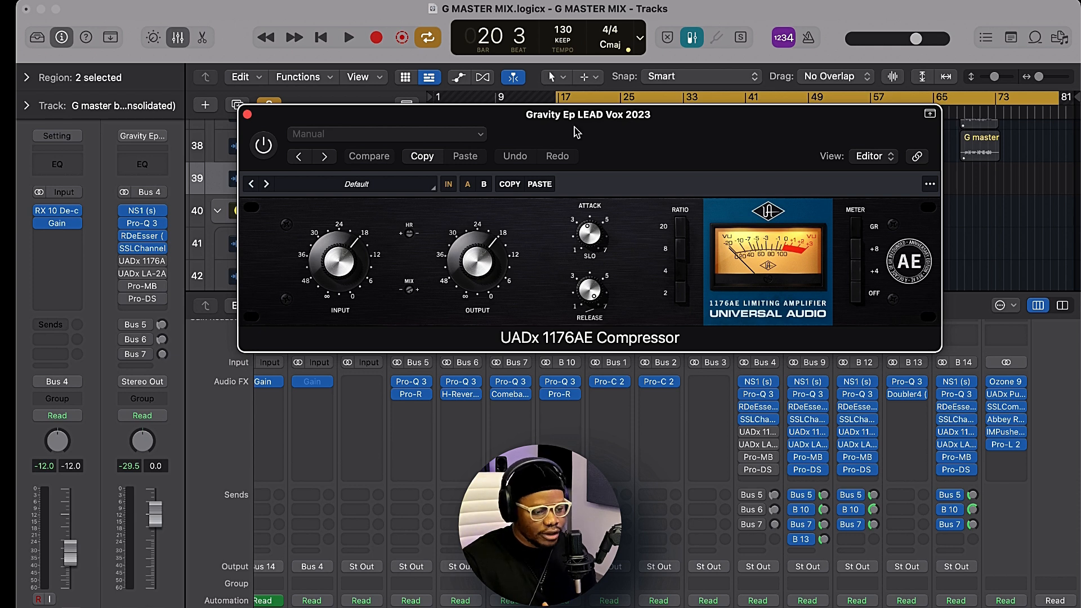
Reposition the UADx 1176AE Compressor window, switch the compressor on for the lead vocal, and close its window.
{"action": "left_click_drag", "start_coordinate": [575, 131], "coordinate": [599, 132]}
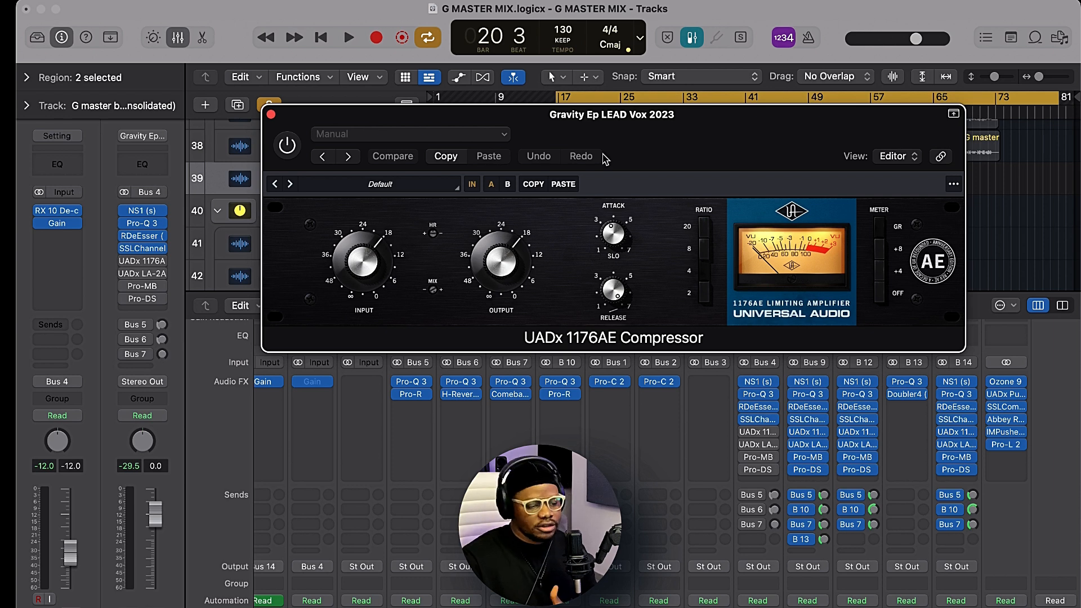
{"action": "left_click_drag", "start_coordinate": [647, 151], "coordinate": [583, 138]}
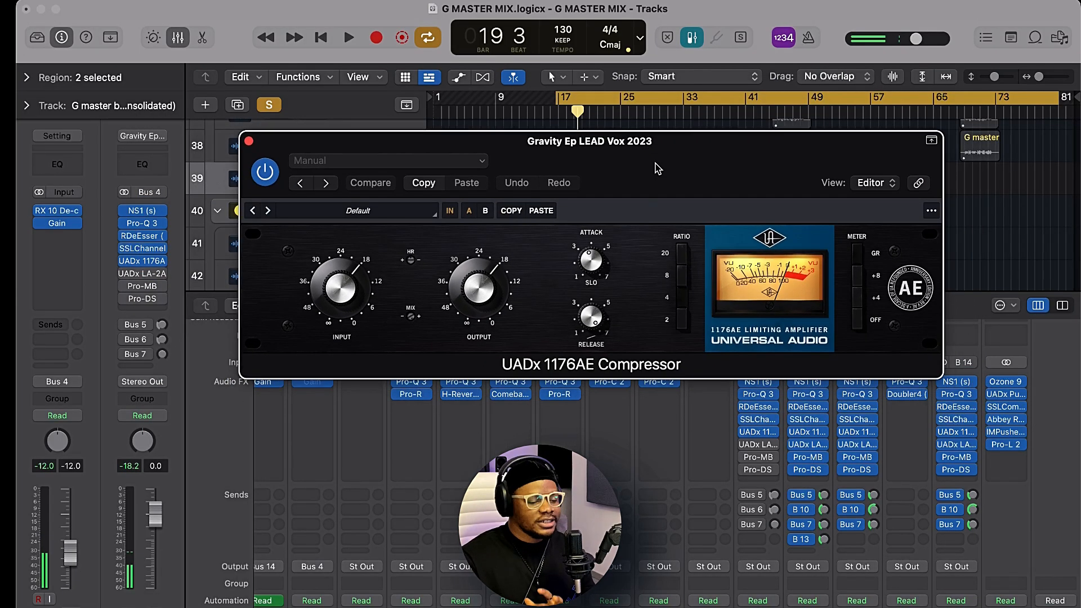
{"action": "left_click", "coordinate": [248, 141]}
Open the UADx LA-2A Gray Compressor on the Bus 4 lead vocal channel, position its window above the inserts and switch it on.
{"action": "left_click", "coordinate": [760, 448]}
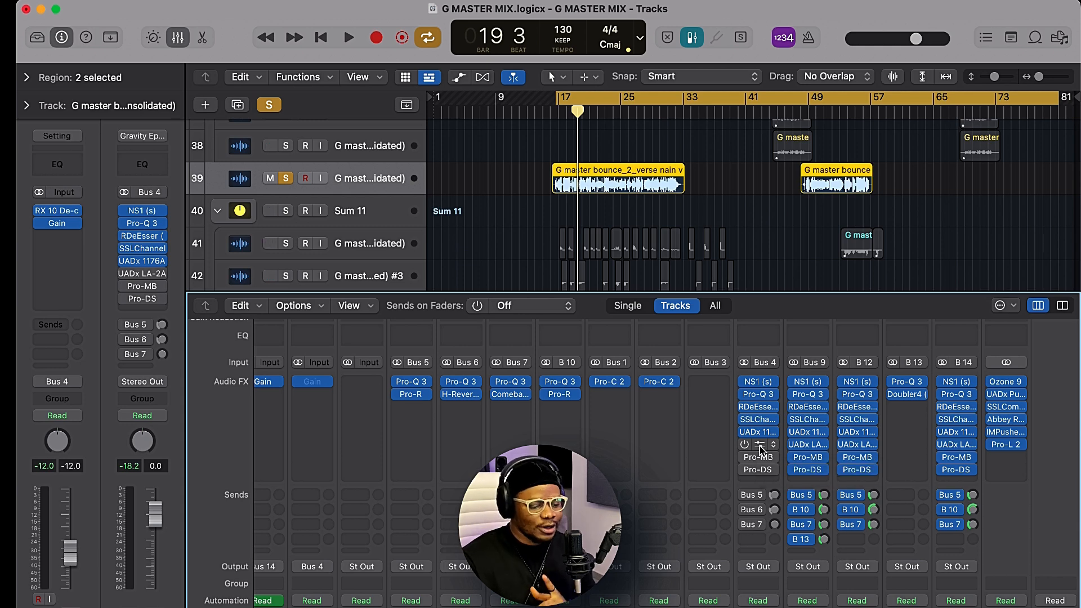
{"action": "left_click_drag", "start_coordinate": [678, 221], "coordinate": [621, 111]}
{"action": "left_click", "coordinate": [293, 117]}
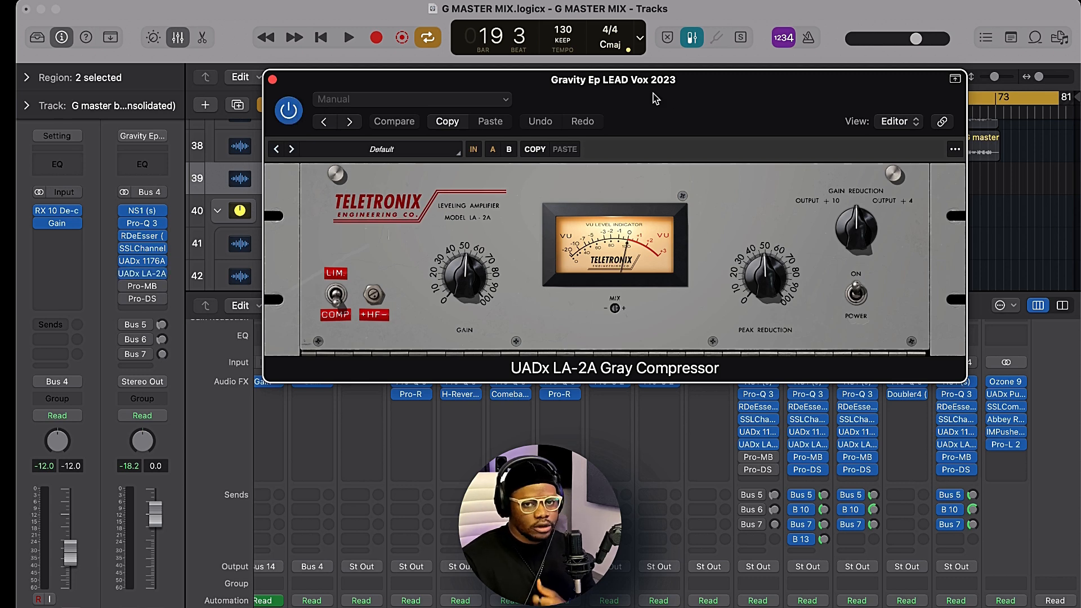
{"action": "left_click_drag", "start_coordinate": [653, 98], "coordinate": [654, 101]}
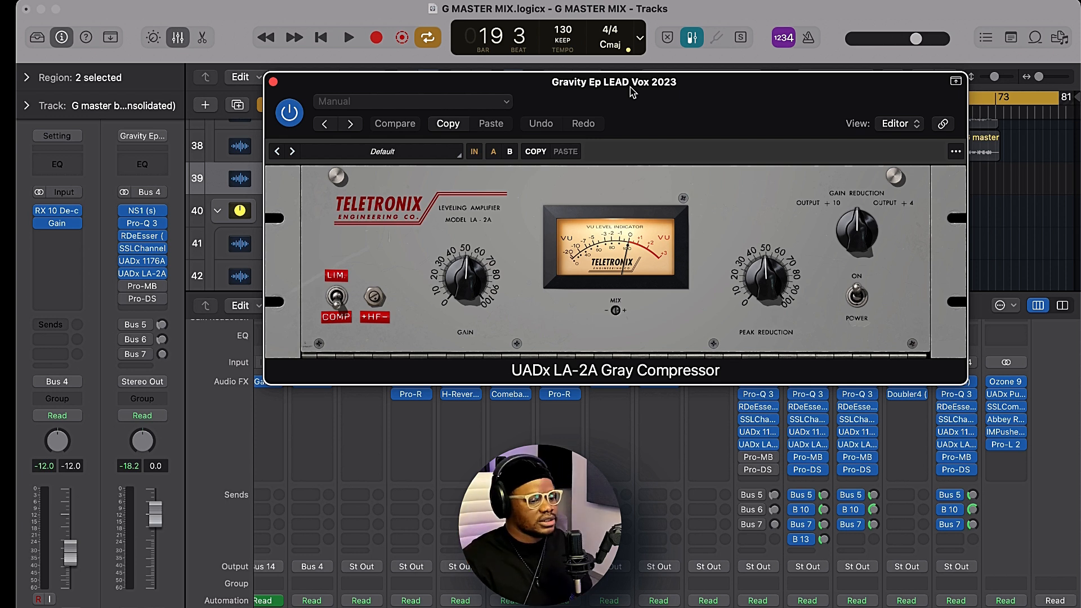
Audition the soloed vocal with the LA-2A bypassed and switched on, and close its window leaving it on.
{"action": "left_click", "coordinate": [290, 115]}
{"action": "key", "text": "space"}
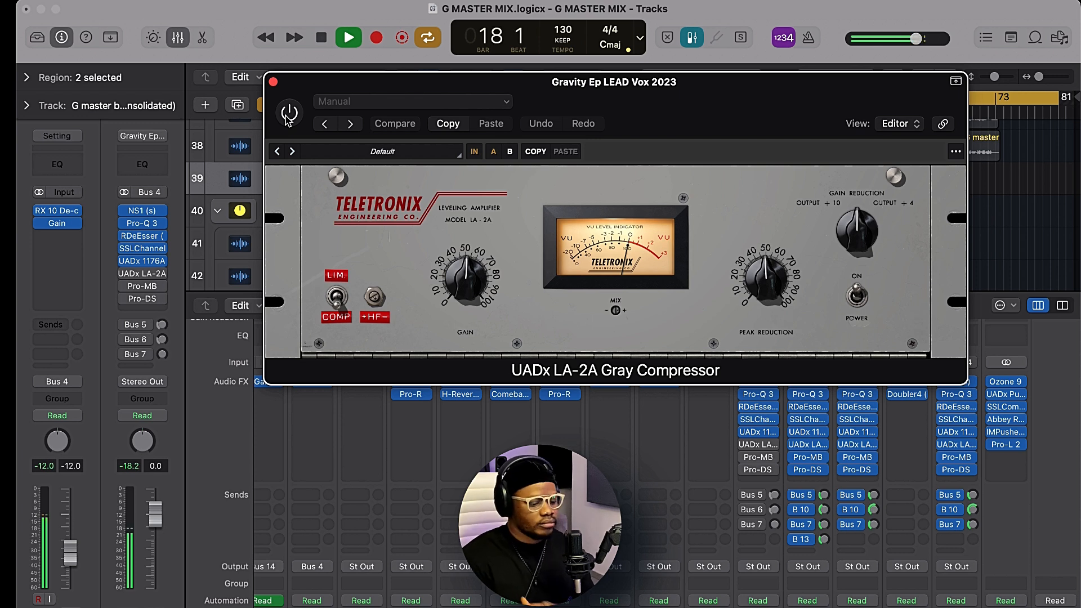
{"action": "key", "text": "space"}
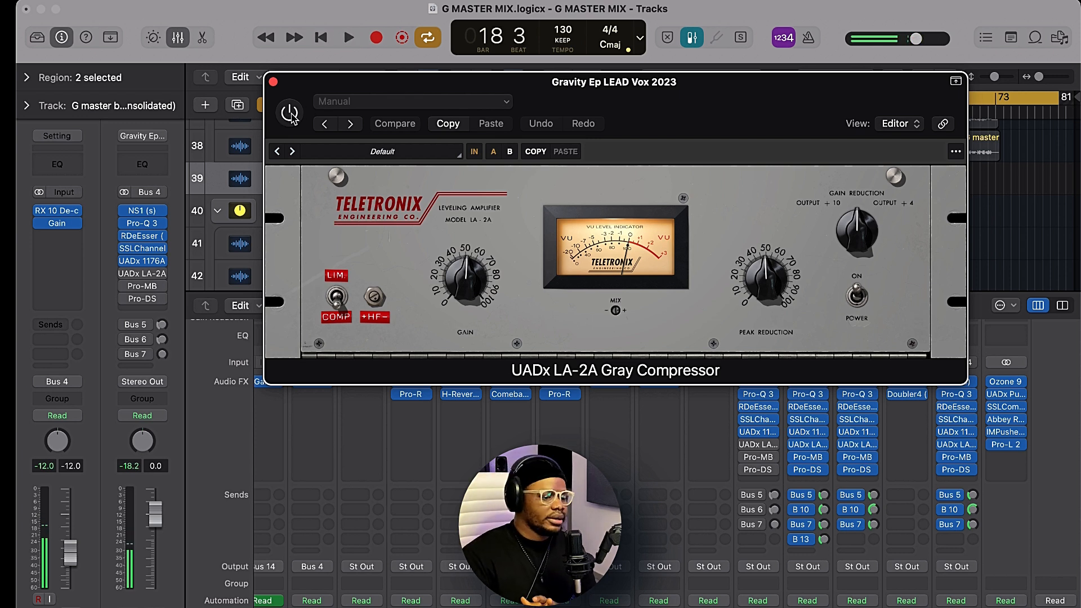
{"action": "left_click", "coordinate": [290, 114]}
{"action": "key", "text": "space"}
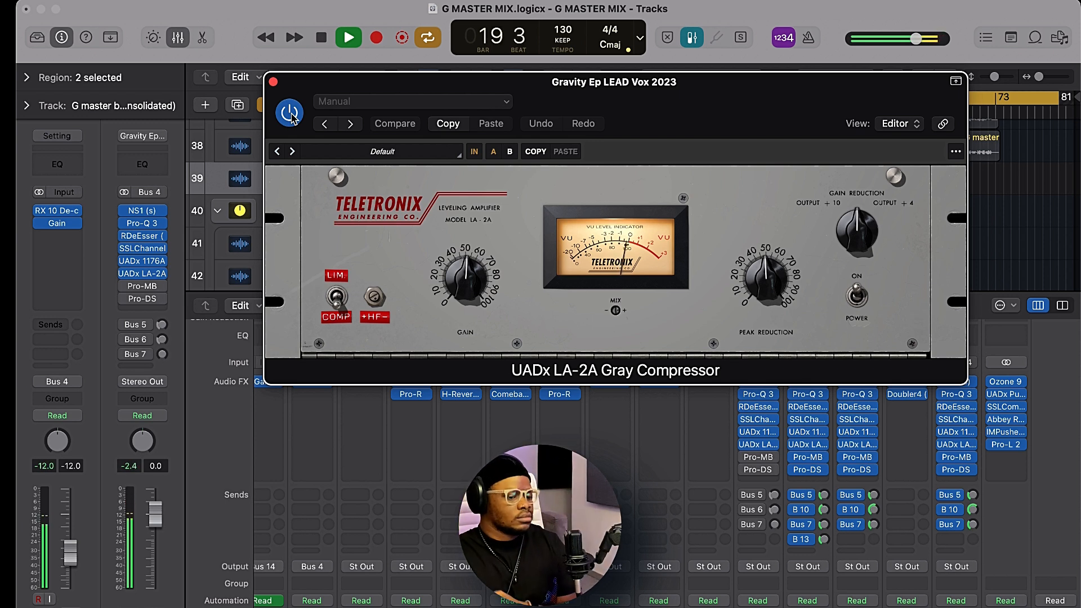
{"action": "key", "text": "space"}
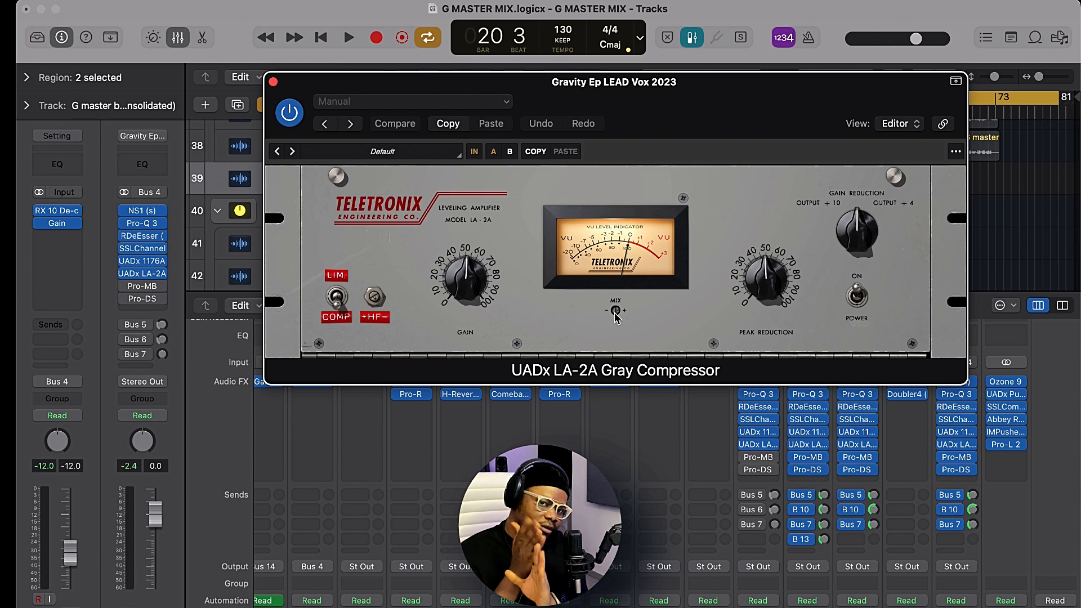
{"action": "key", "text": "super+w"}
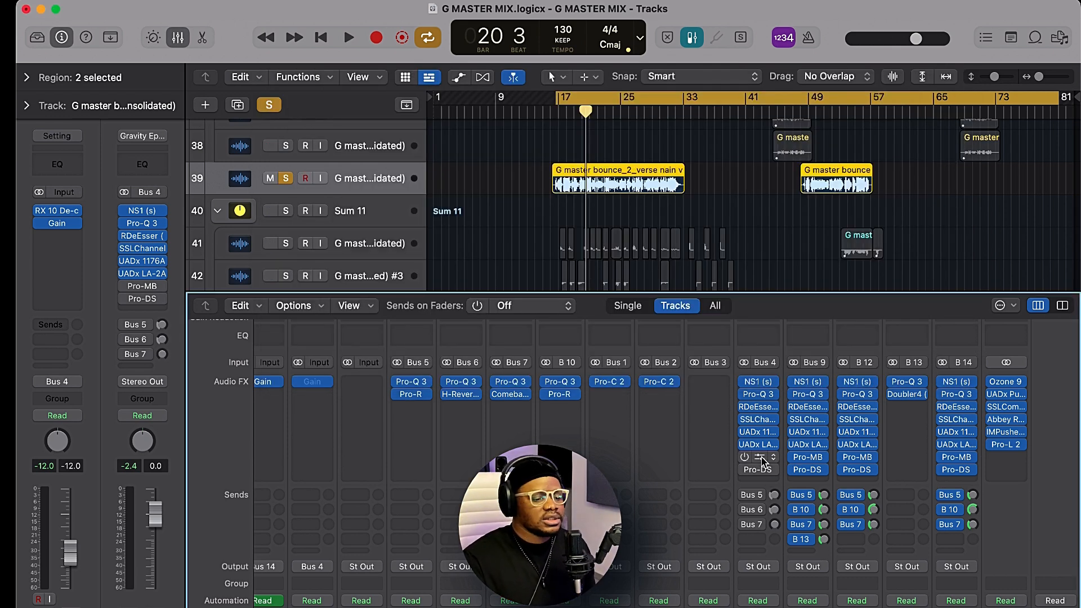
Open the Pro-MB on the Bus 4 channel, shift its window, and select the low-mid Band 2 to show its controls.
{"action": "left_click", "coordinate": [758, 457]}
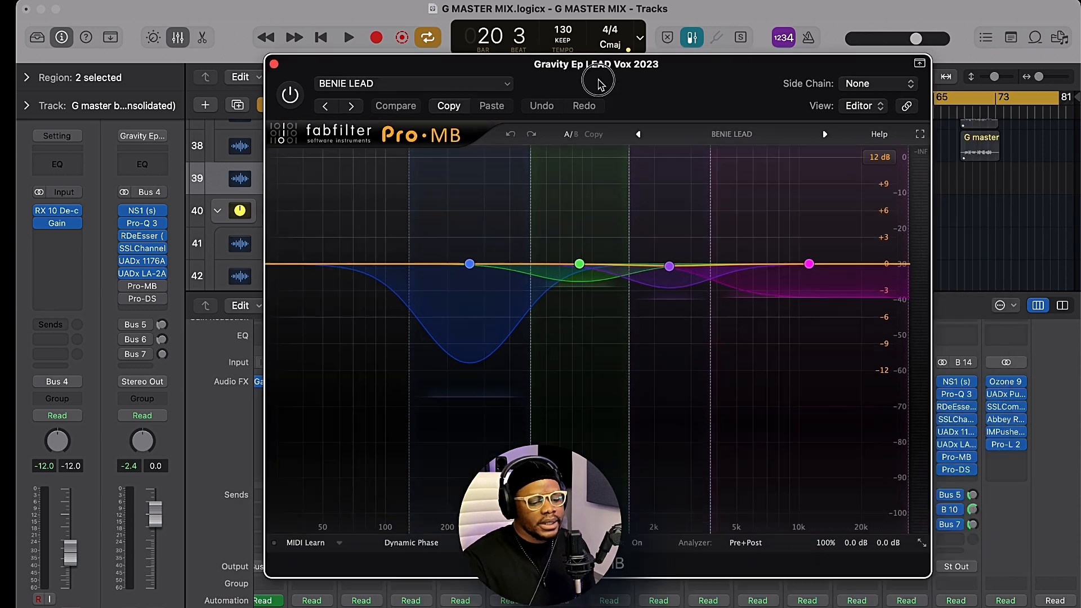
{"action": "mouse_move", "coordinate": [598, 85]}
{"action": "left_mouse_down"}
{"action": "mouse_move", "coordinate": [574, 31]}
{"action": "mouse_move", "coordinate": [608, 91]}
{"action": "left_mouse_up"}
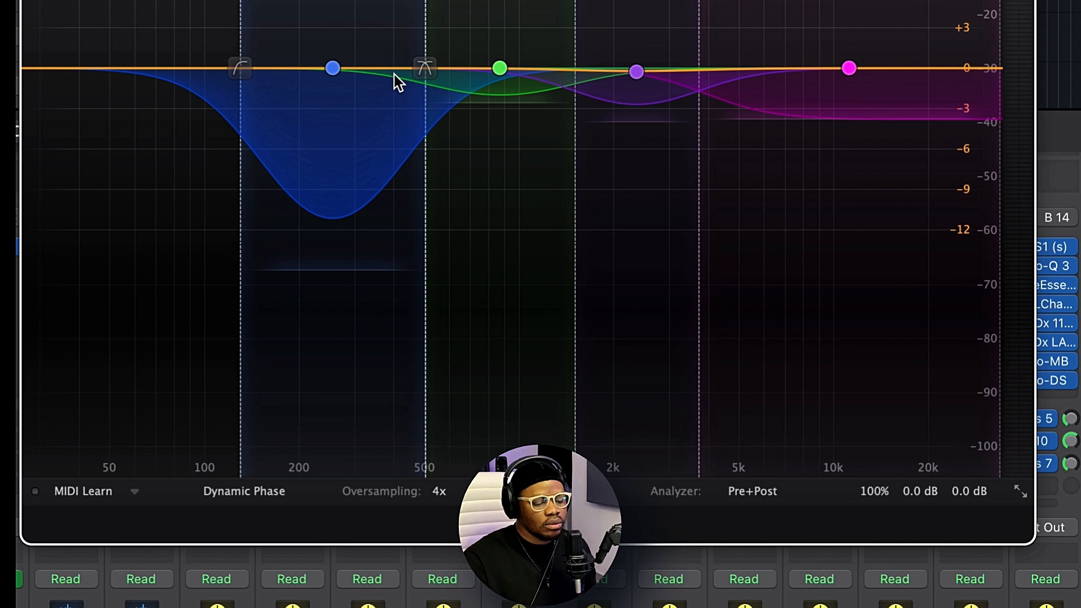
{"action": "left_click", "coordinate": [333, 69]}
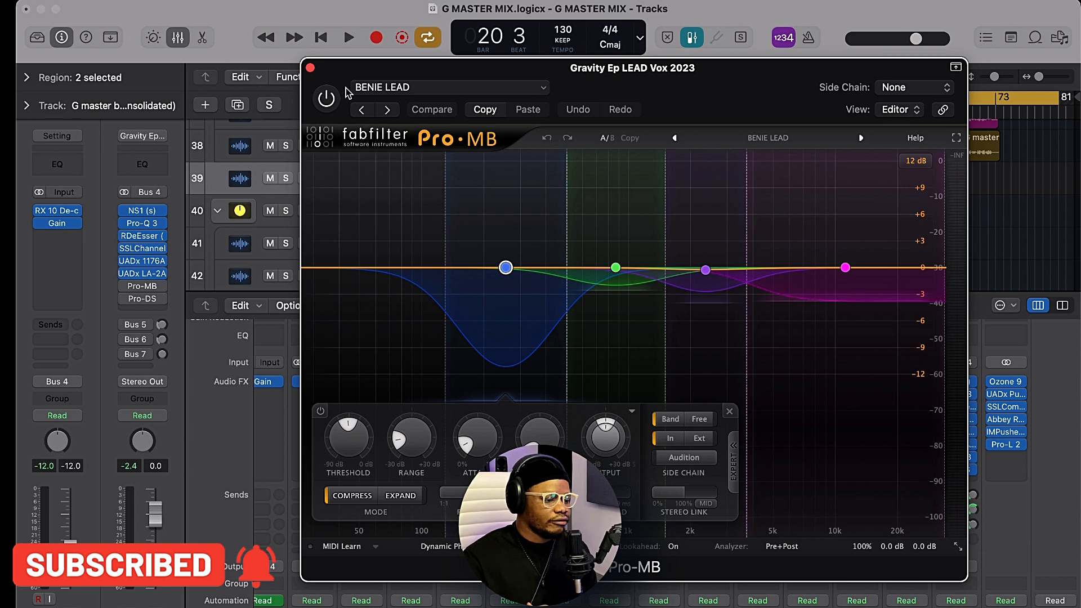
Audition the vocal in the full mix with the Pro-MB bypassed and switched on, leaving the plugin on.
{"action": "key", "text": "space"}
{"action": "left_click_drag", "start_coordinate": [367, 75], "coordinate": [405, 72]}
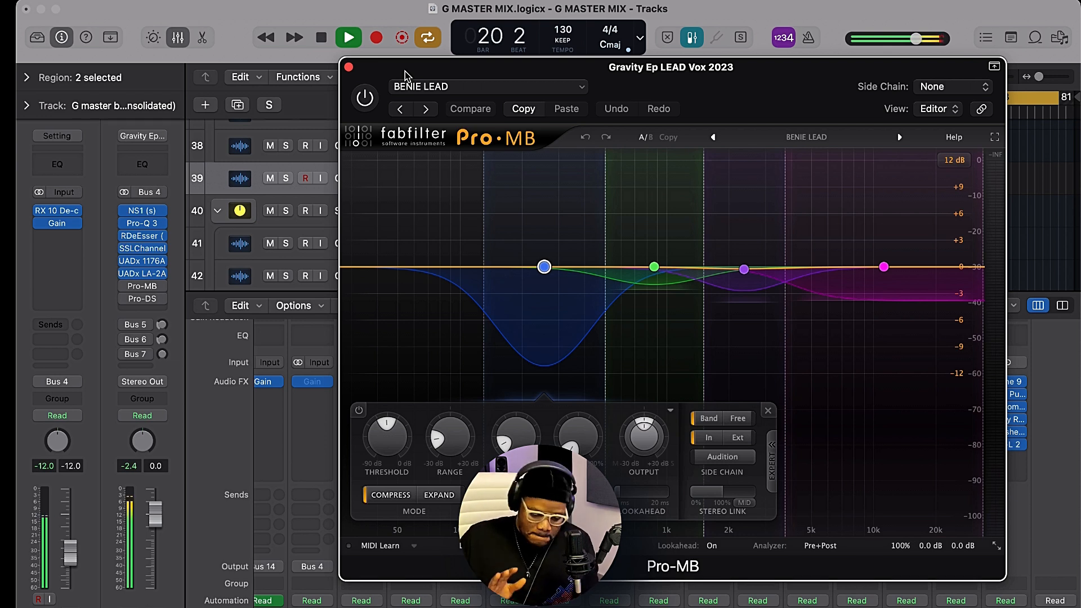
{"action": "key", "text": "space"}
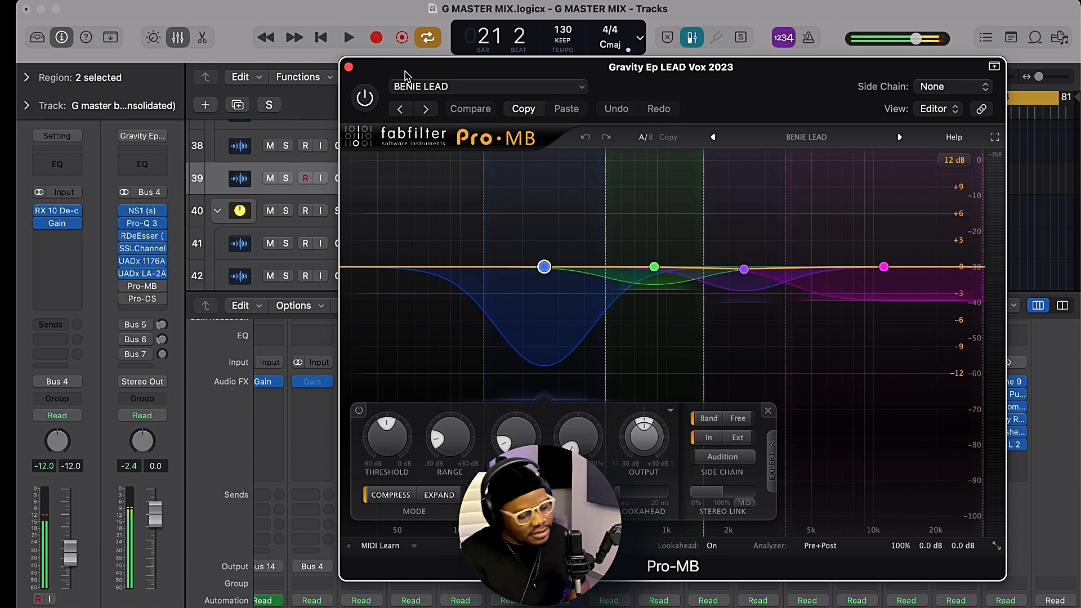
{"action": "left_click", "coordinate": [364, 96]}
{"action": "key", "text": "space"}
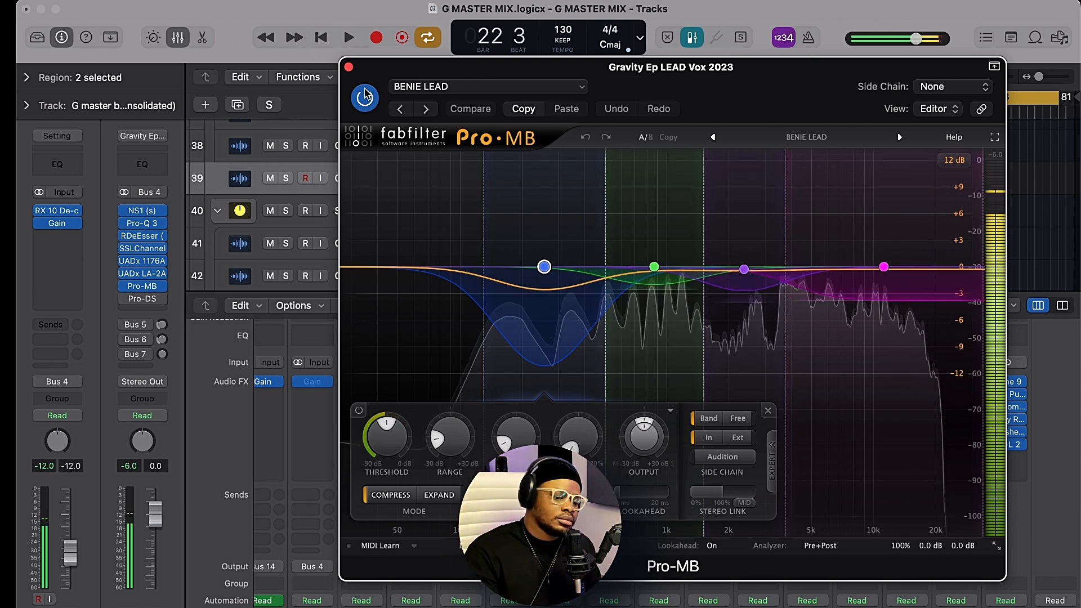
{"action": "key", "text": "space"}
Examine the Pro-MB Band 2 attack, release and knee settings, stepping through the other bands for comparison.
{"action": "mouse_move", "coordinate": [545, 269]}
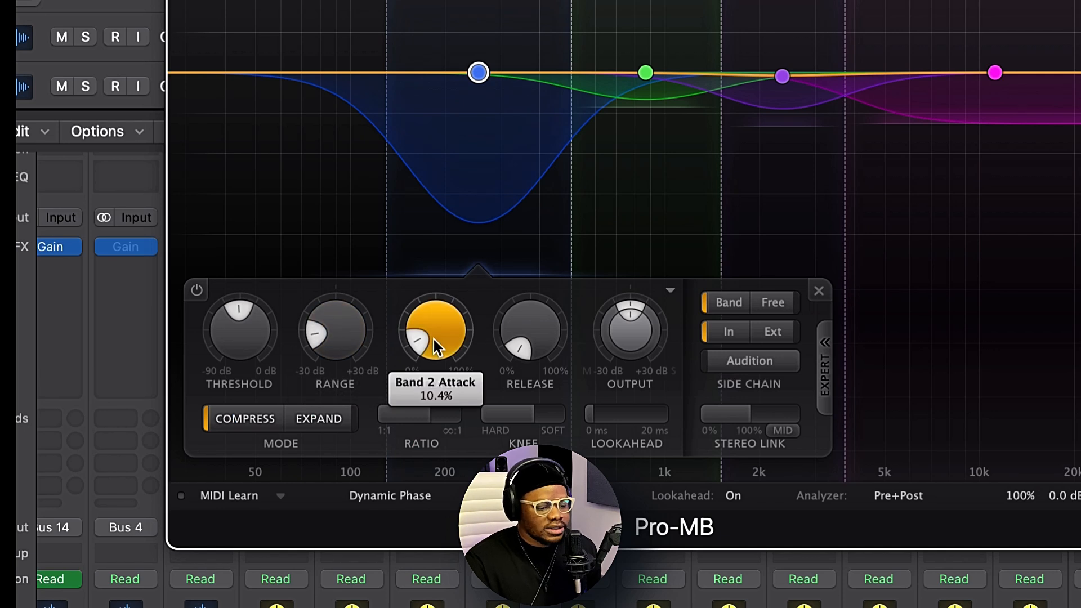
{"action": "left_click", "coordinate": [646, 72]}
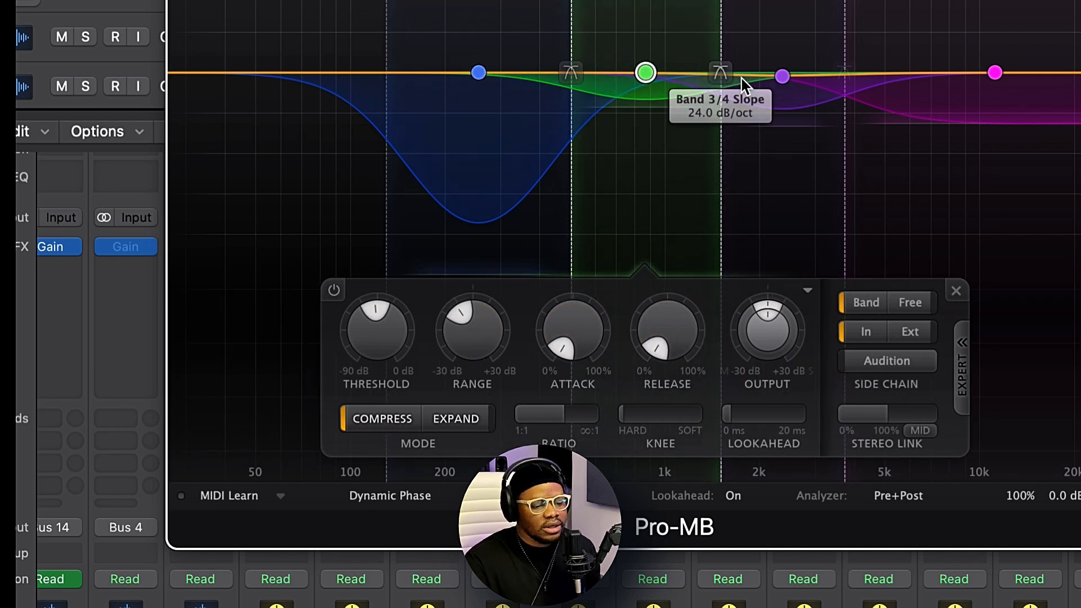
{"action": "left_click", "coordinate": [782, 76]}
{"action": "left_click", "coordinate": [993, 72]}
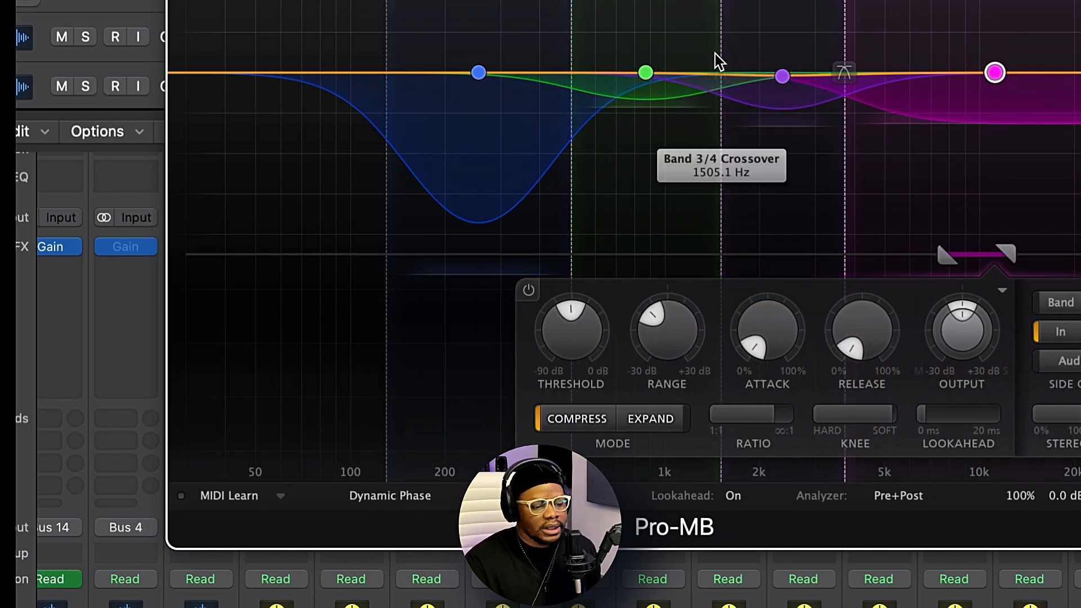
{"action": "left_click", "coordinate": [647, 73]}
{"action": "left_click", "coordinate": [479, 73]}
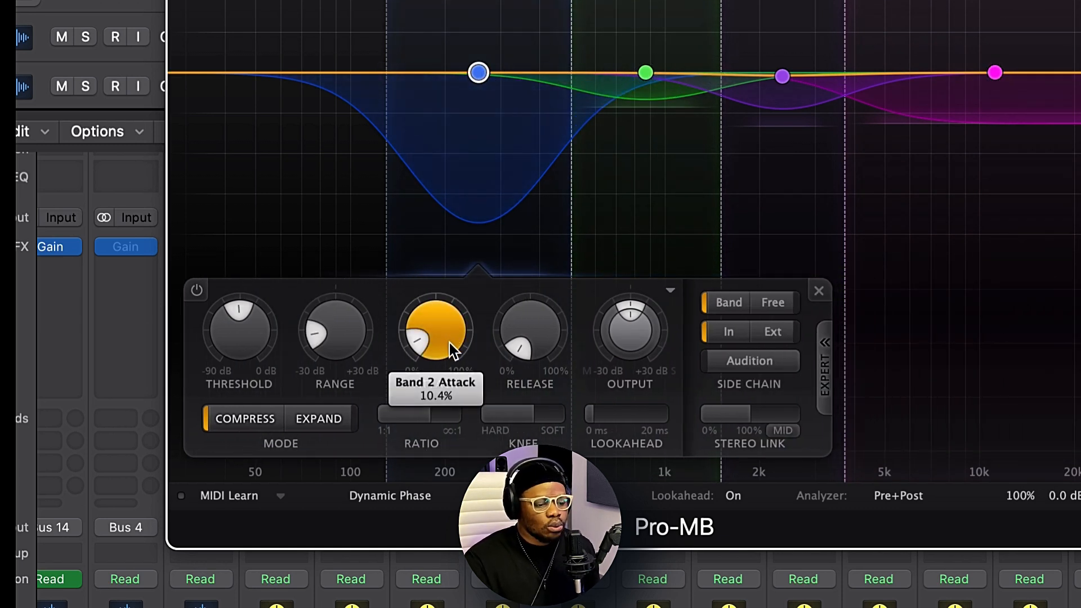
{"action": "mouse_move", "coordinate": [532, 355]}
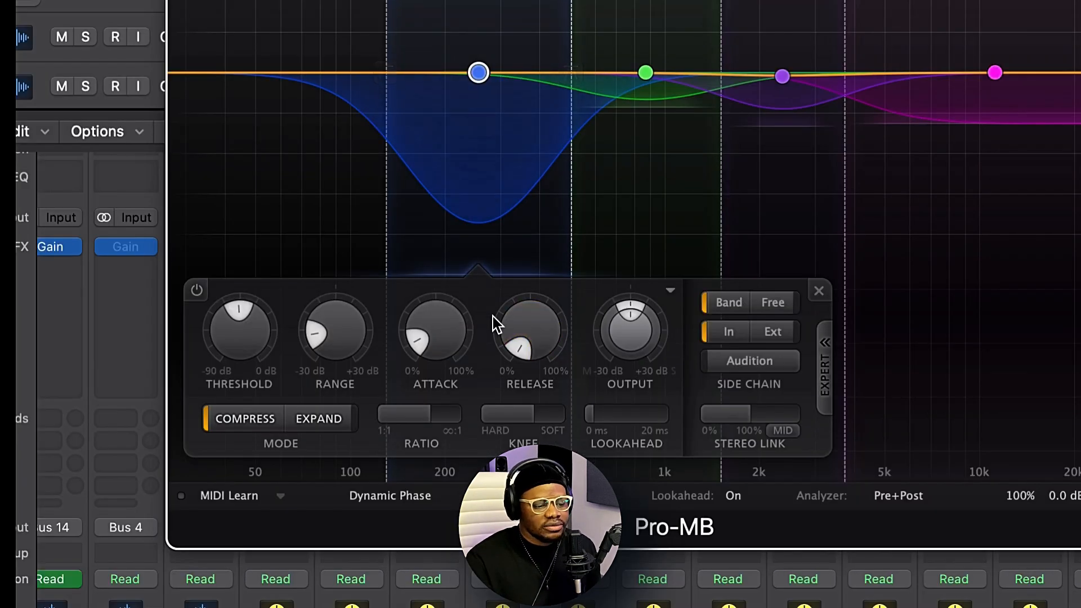
{"action": "mouse_move", "coordinate": [577, 445]}
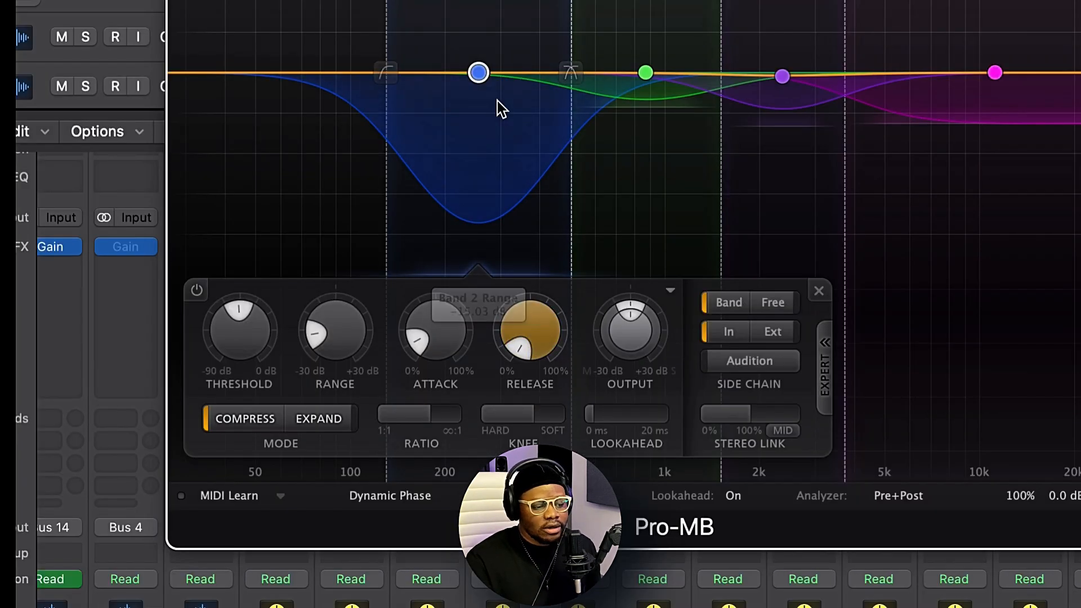
{"action": "mouse_move", "coordinate": [525, 330]}
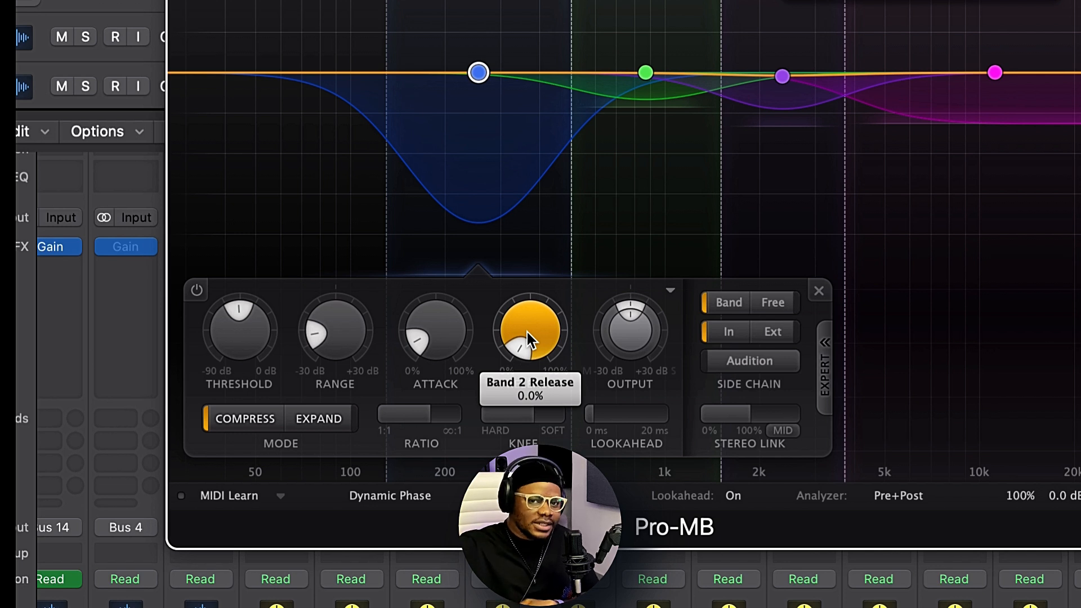
Compare the knee and range settings of the Pro-MB bands, and close the plugin window.
{"action": "left_click", "coordinate": [645, 72]}
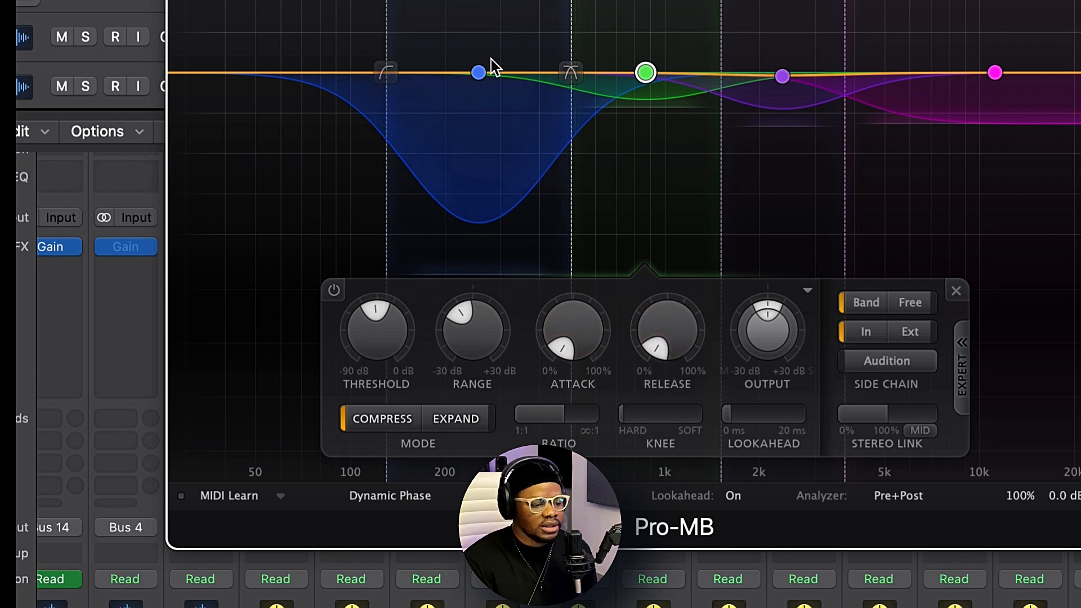
{"action": "left_click", "coordinate": [479, 73]}
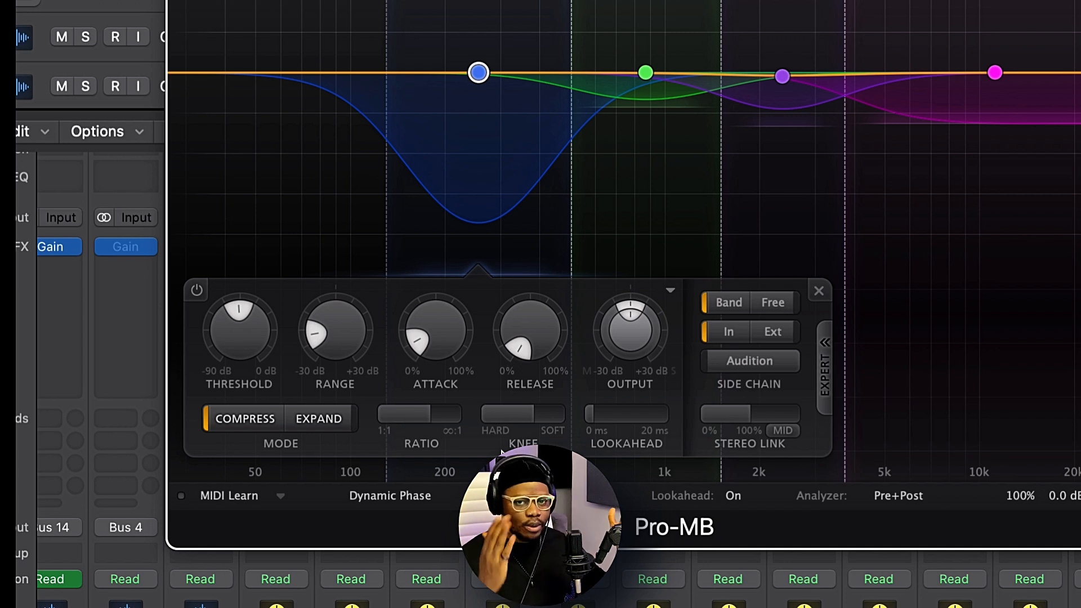
{"action": "left_click", "coordinate": [645, 72]}
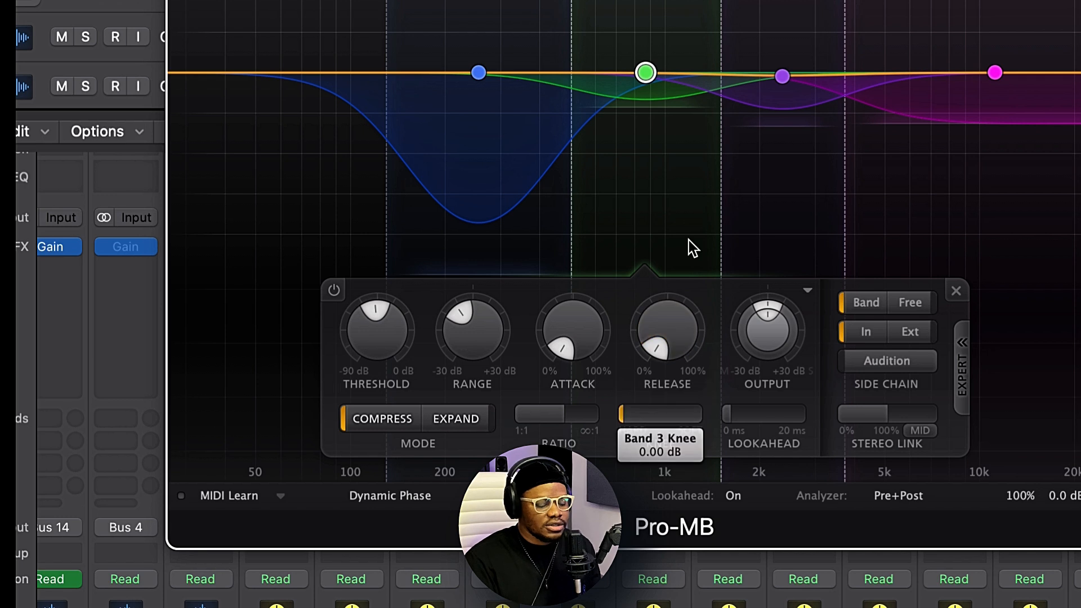
{"action": "mouse_move", "coordinate": [648, 77]}
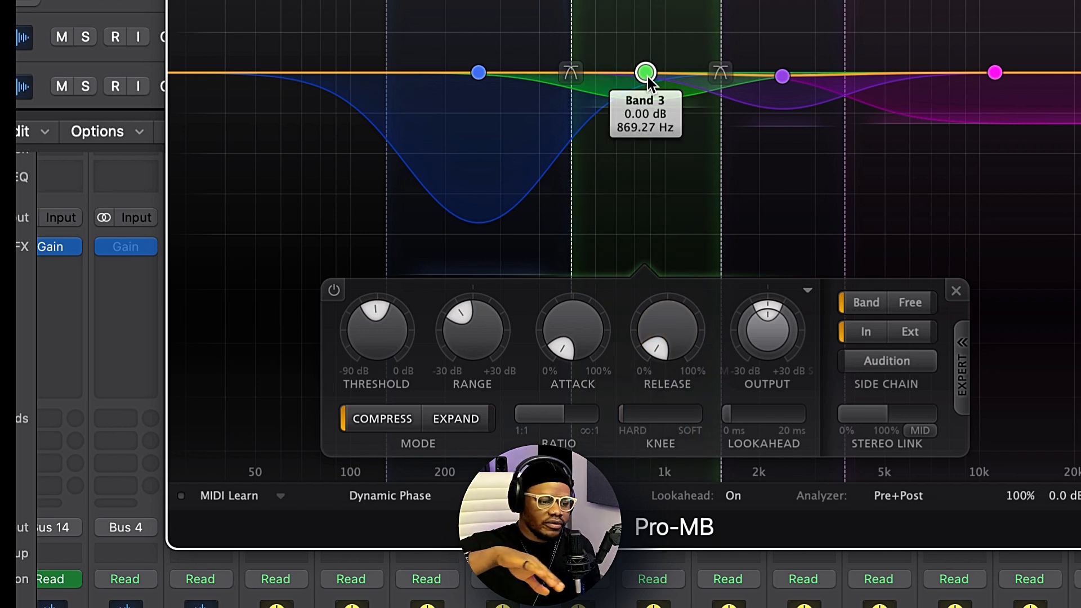
{"action": "left_click", "coordinate": [995, 72]}
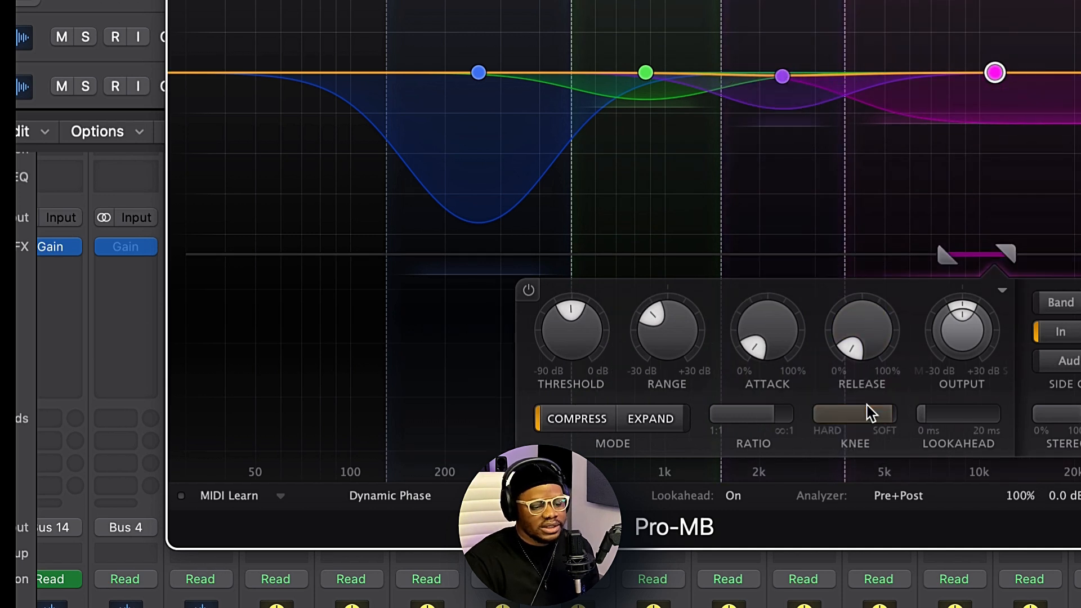
{"action": "left_click", "coordinate": [645, 72]}
{"action": "left_click", "coordinate": [994, 73]}
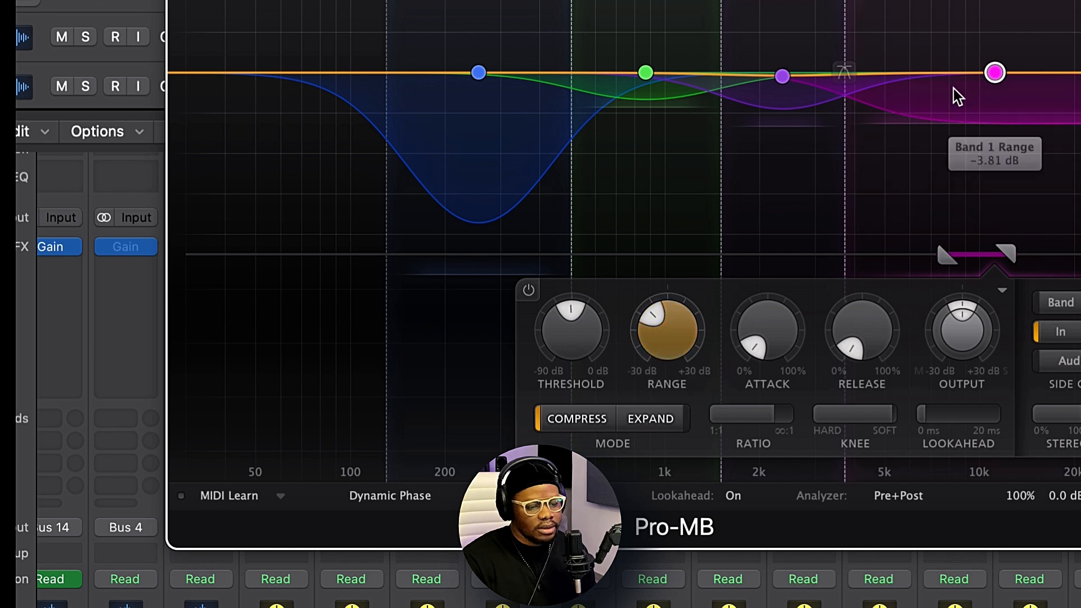
{"action": "left_click", "coordinate": [782, 76]}
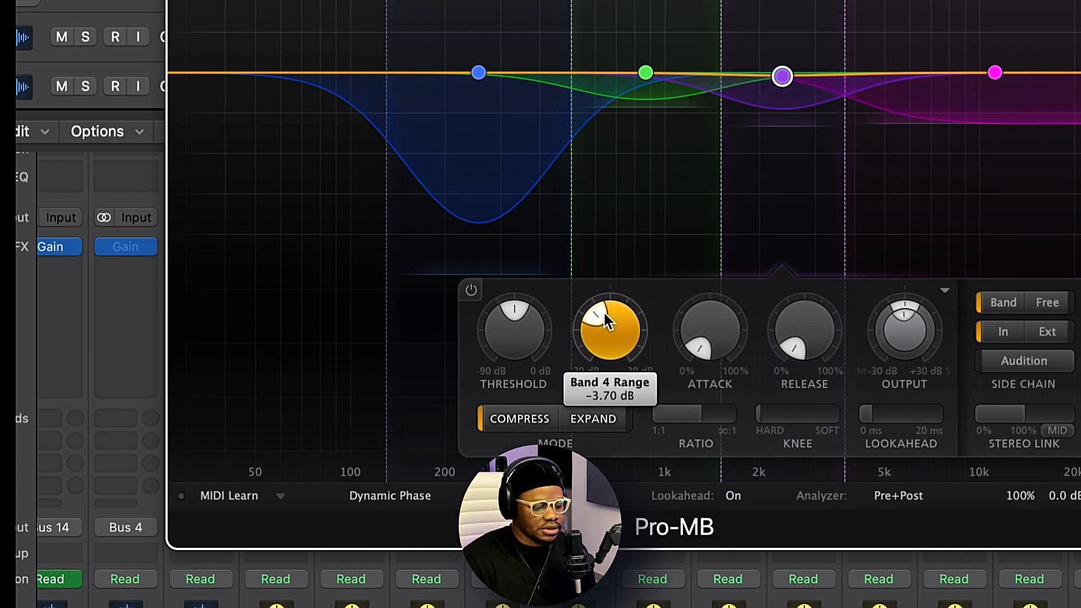
{"action": "left_click", "coordinate": [645, 73]}
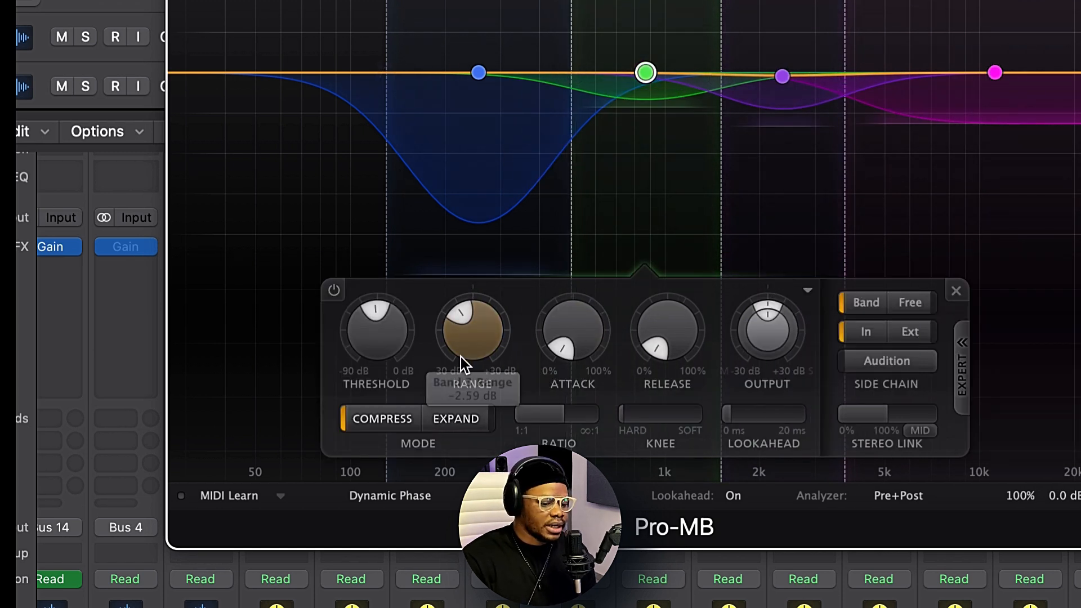
{"action": "left_click_drag", "start_coordinate": [473, 317], "coordinate": [472, 338]}
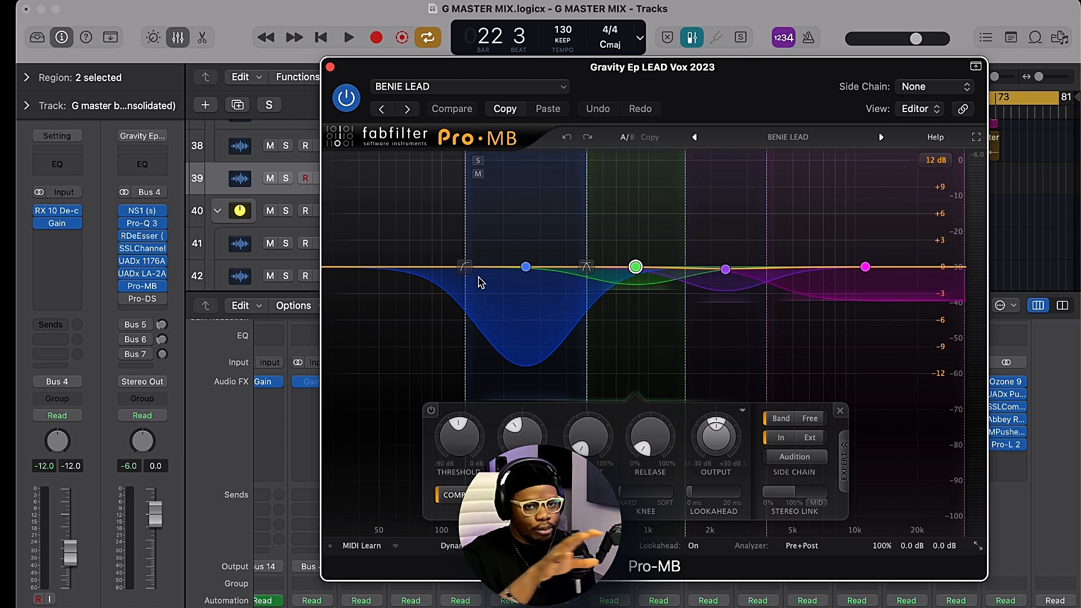
{"action": "left_click", "coordinate": [330, 67]}
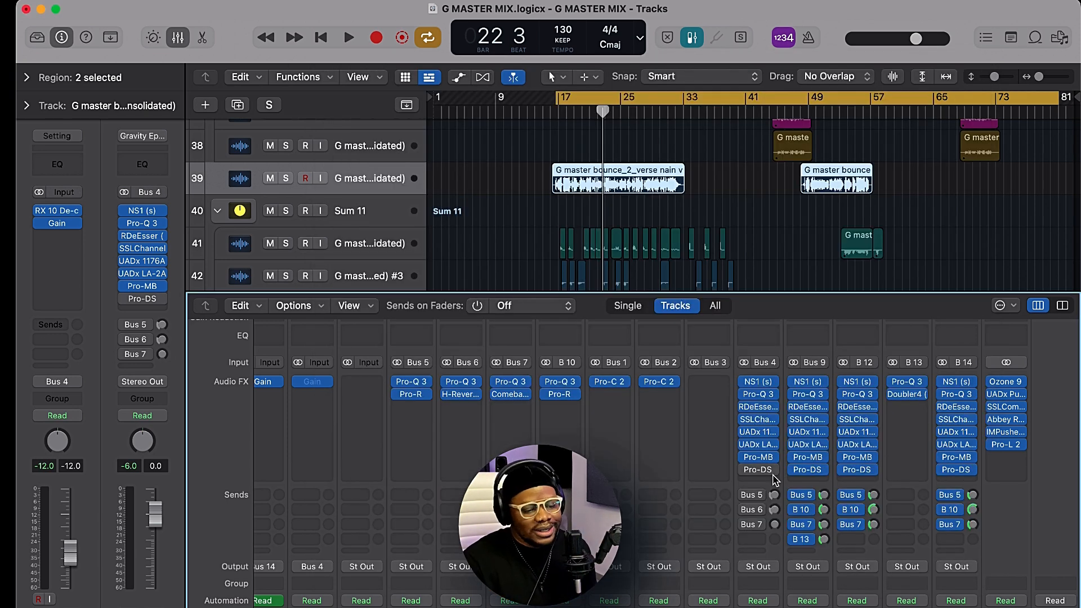
Open the Pro-DS on the Bus 4 channel, examine its threshold, range and detection frequency settings, and close its window.
{"action": "left_click", "coordinate": [761, 472]}
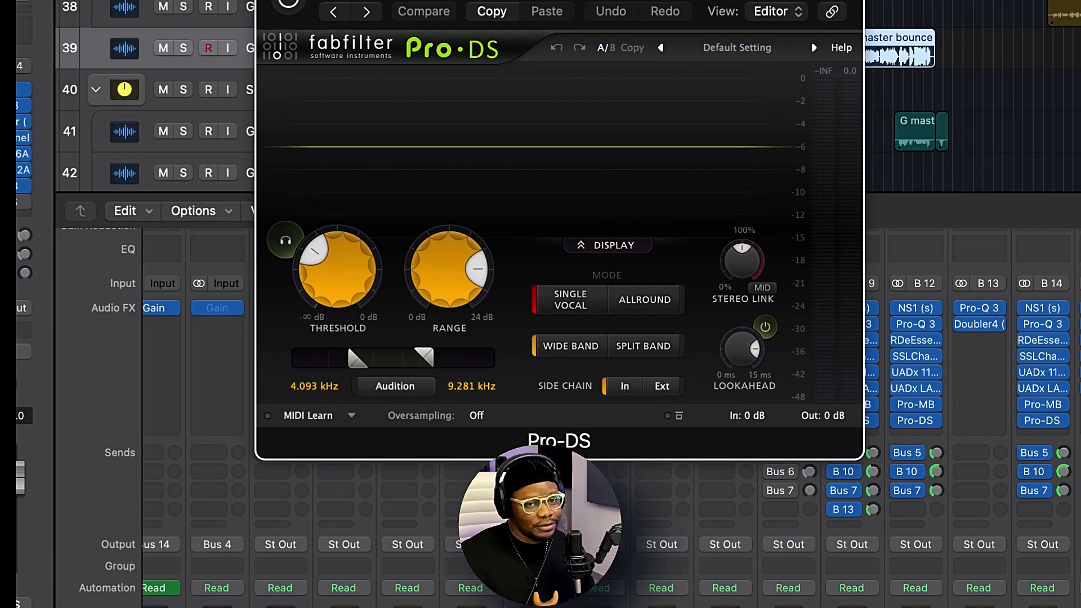
{"action": "left_click", "coordinate": [261, 2]}
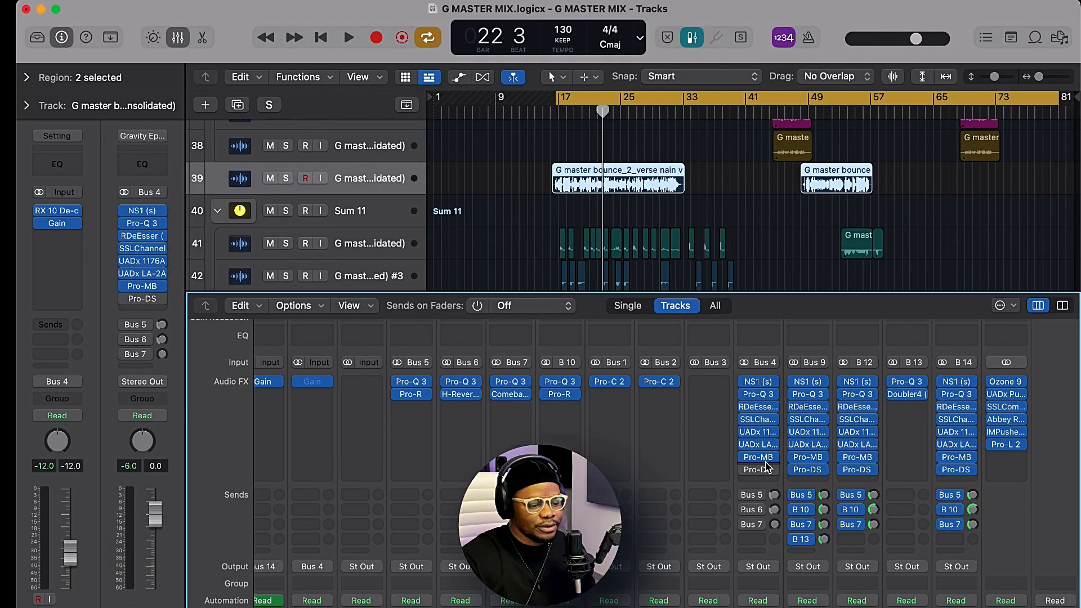
Open the Pro-DS on the Bus 4 lead vocal channel, switch it on and audition its de-essing during playback.
{"action": "left_click", "coordinate": [764, 467]}
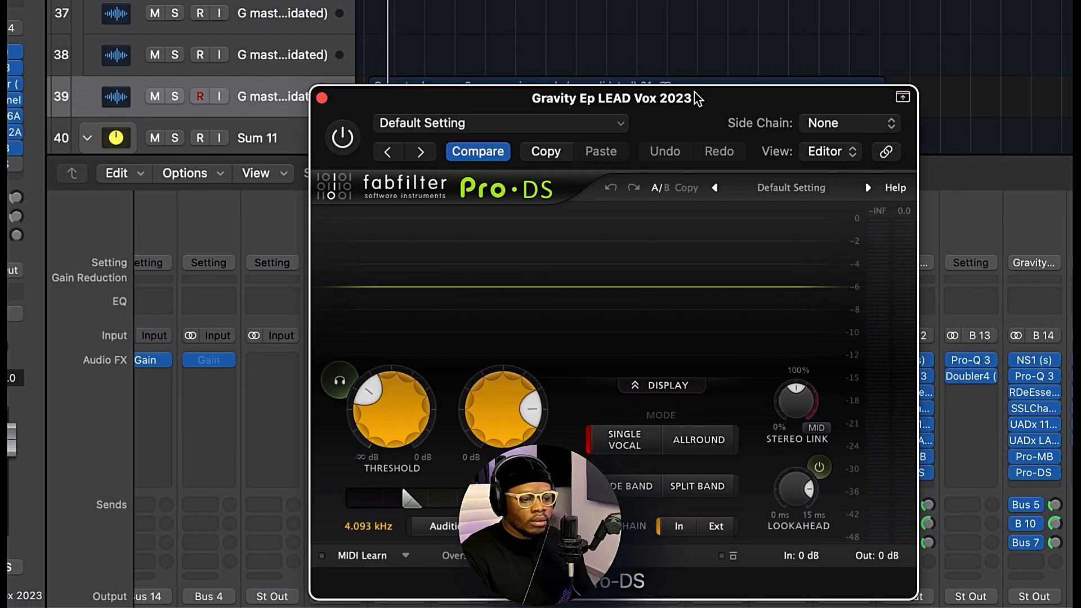
{"action": "left_click_drag", "start_coordinate": [695, 113], "coordinate": [718, 97]}
{"action": "left_click_drag", "start_coordinate": [847, 79], "coordinate": [731, 38]}
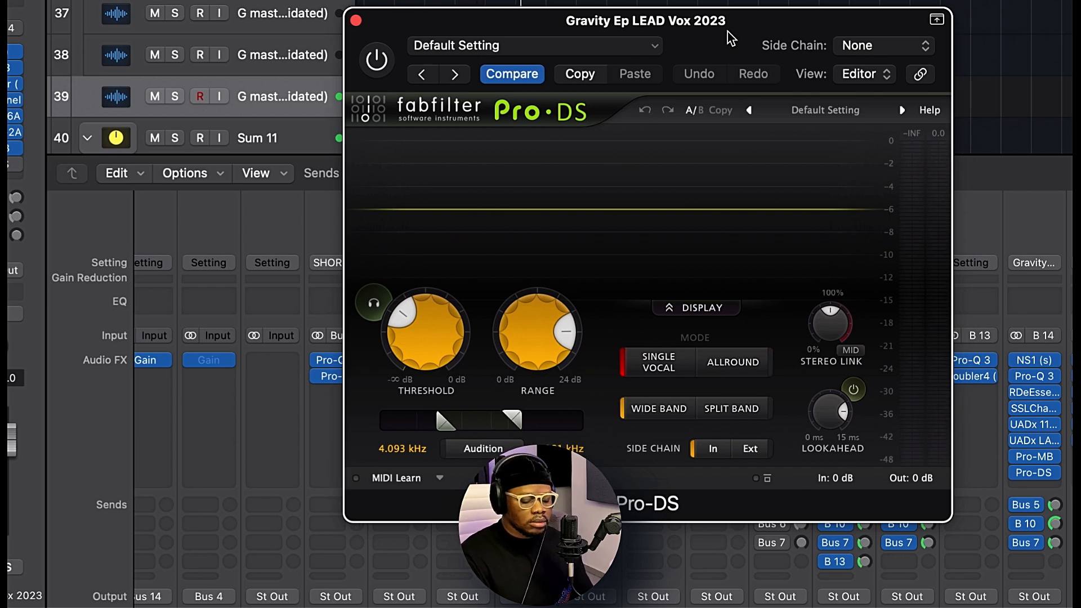
{"action": "left_click", "coordinate": [377, 59]}
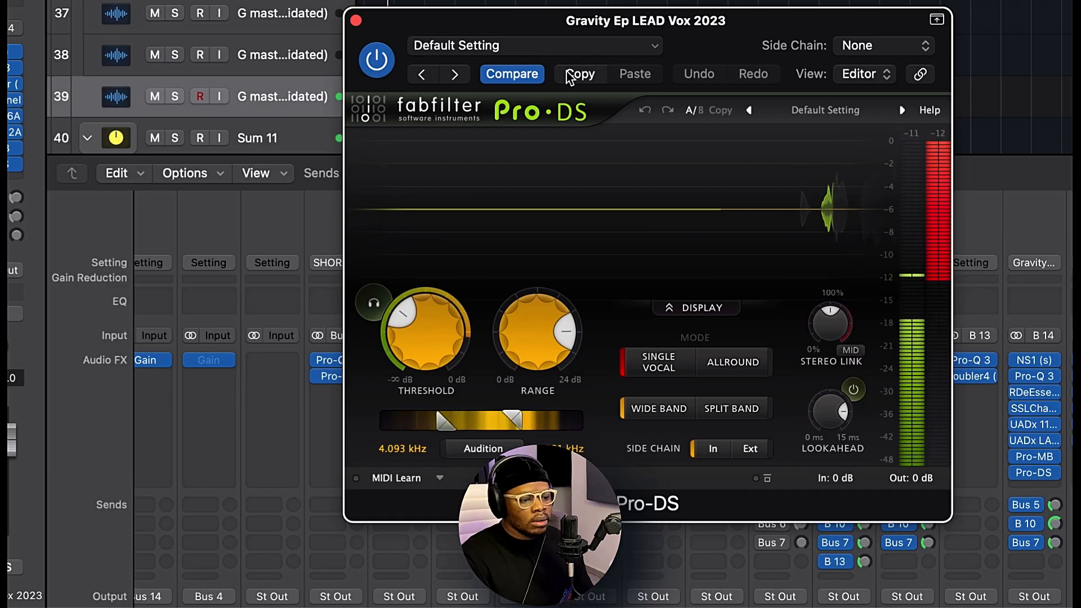
{"action": "left_click_drag", "start_coordinate": [694, 31], "coordinate": [636, 22]}
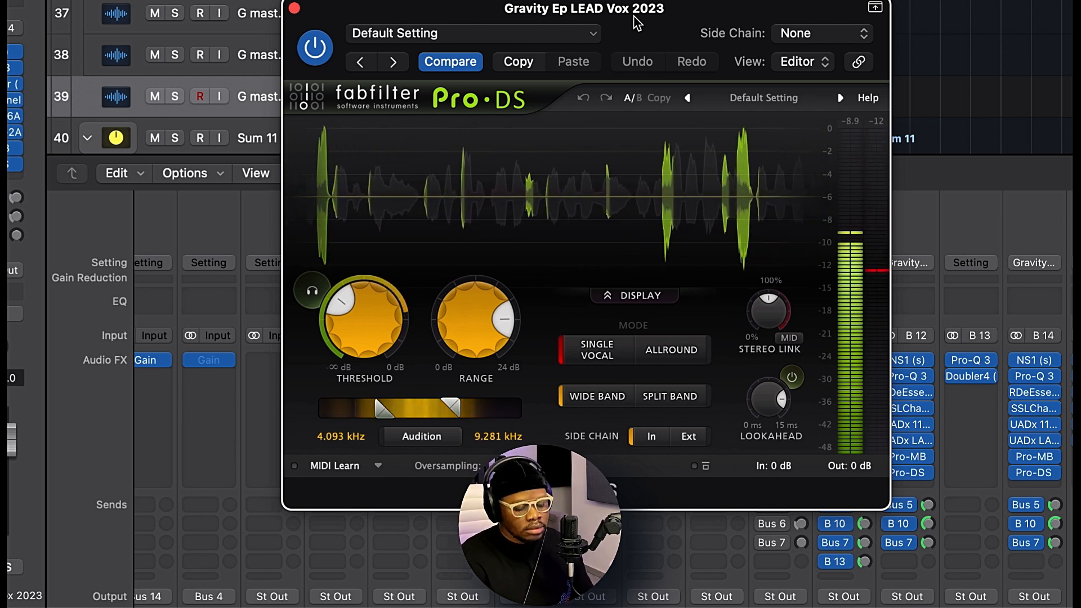
{"action": "left_click_drag", "start_coordinate": [707, 17], "coordinate": [734, 15]}
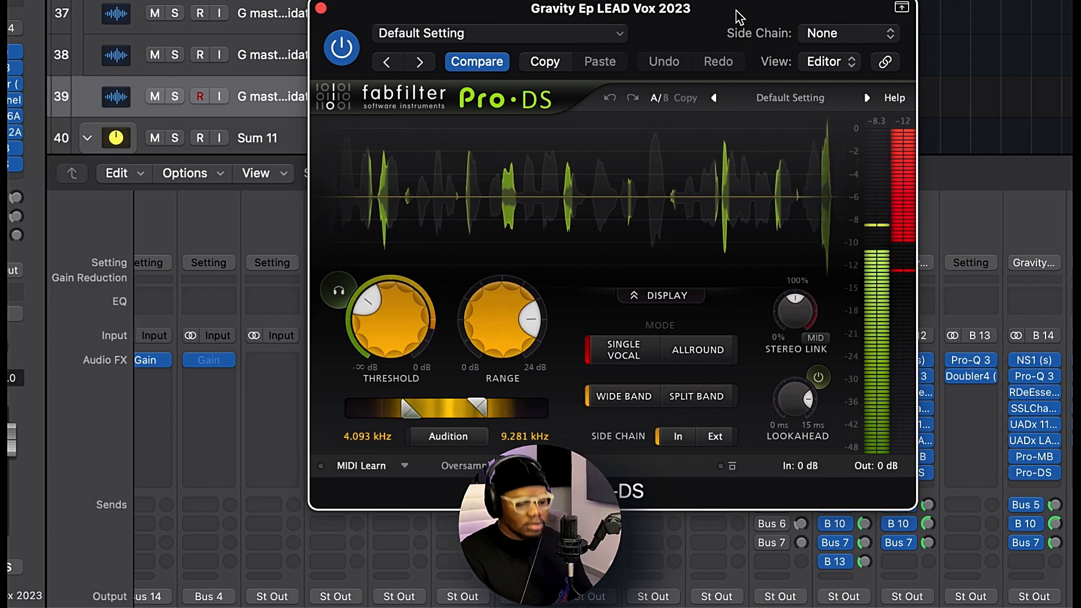
{"action": "key", "text": "space"}
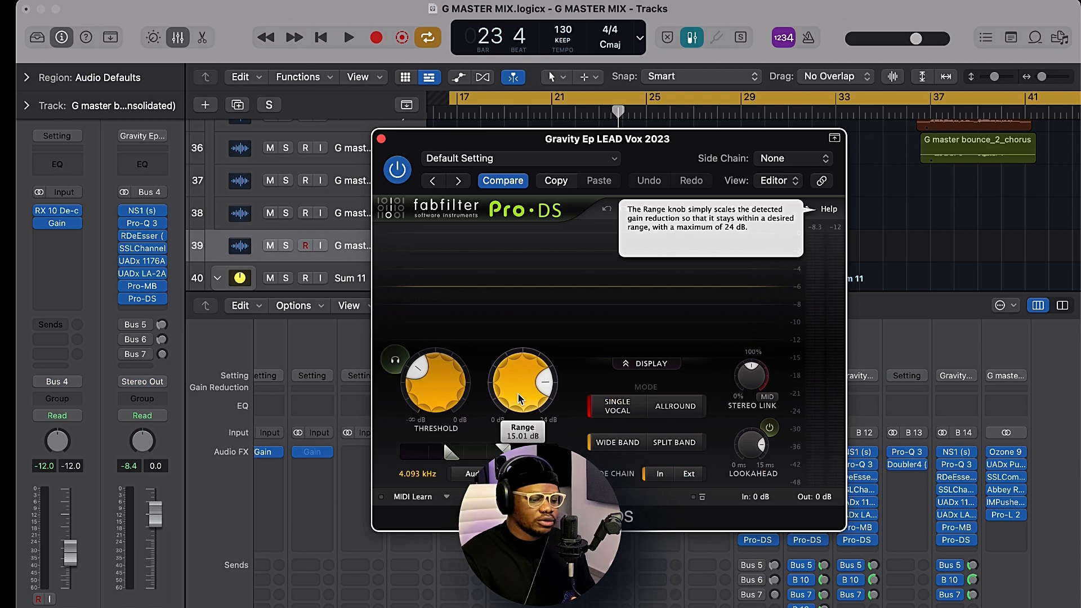
Examine the Pro-DS range and threshold settings, and close the plugin window.
{"action": "mouse_move", "coordinate": [387, 278]}
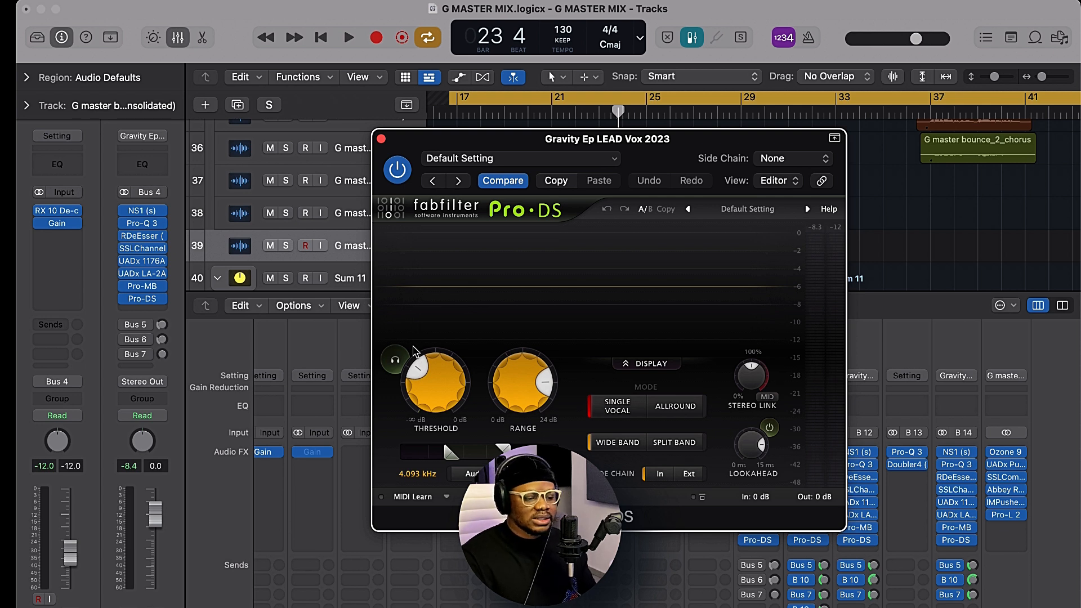
{"action": "mouse_move", "coordinate": [446, 396]}
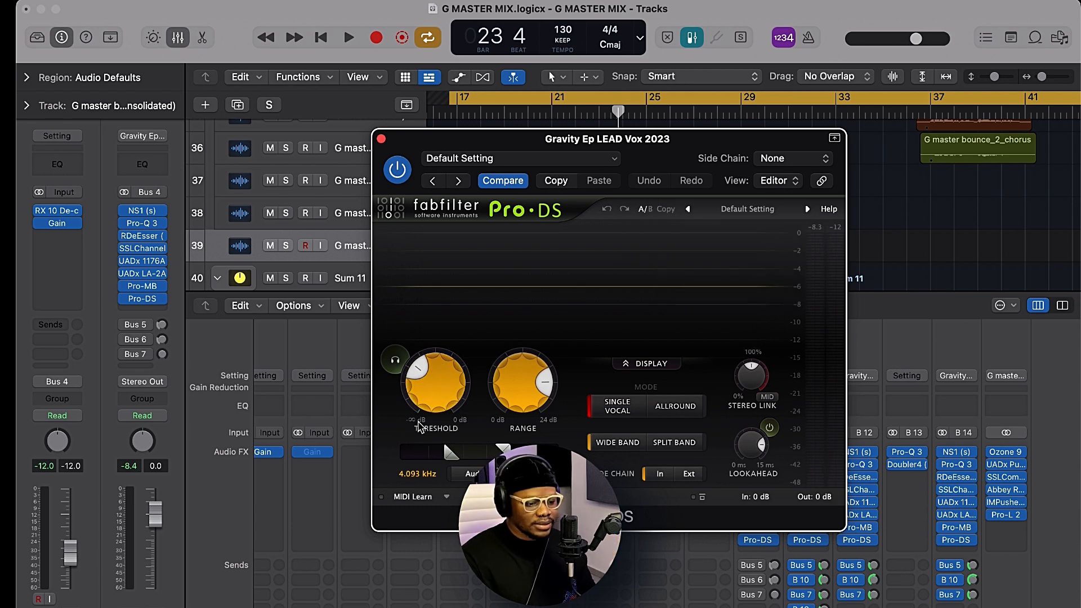
{"action": "key", "text": "super+w"}
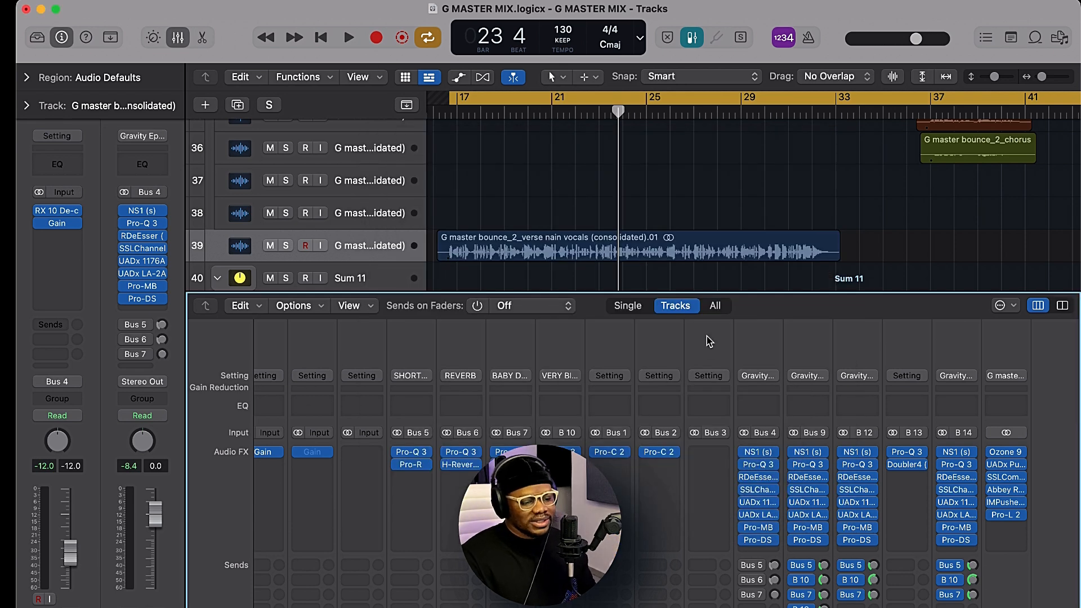
Open the Pro-R on the Bus 5 short reverb channel, examine its space, EQ and predelay settings, and close it.
{"action": "scroll", "coordinate": [708, 342], "scroll_direction": "down", "scroll_amount": 5}
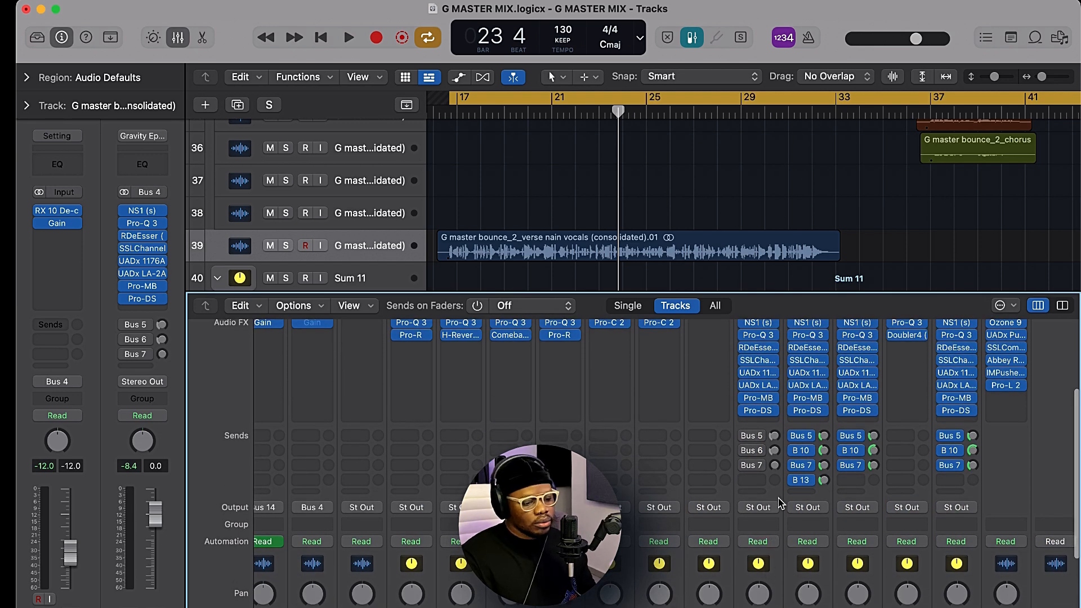
{"action": "scroll", "coordinate": [747, 442], "scroll_direction": "up", "scroll_amount": 2}
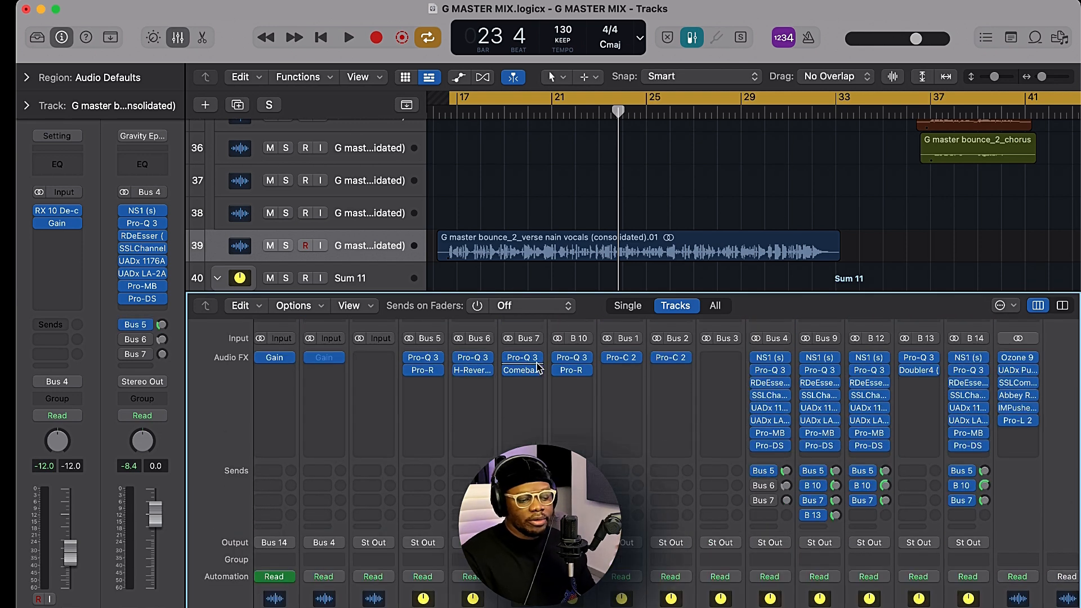
{"action": "left_click", "coordinate": [571, 370]}
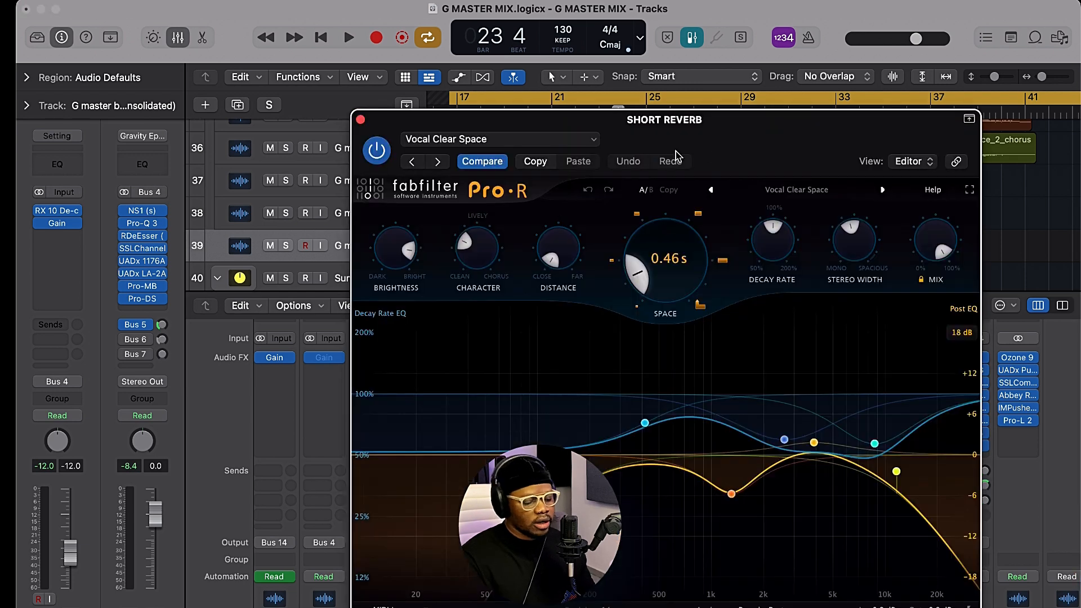
{"action": "left_click_drag", "start_coordinate": [711, 146], "coordinate": [666, 80]}
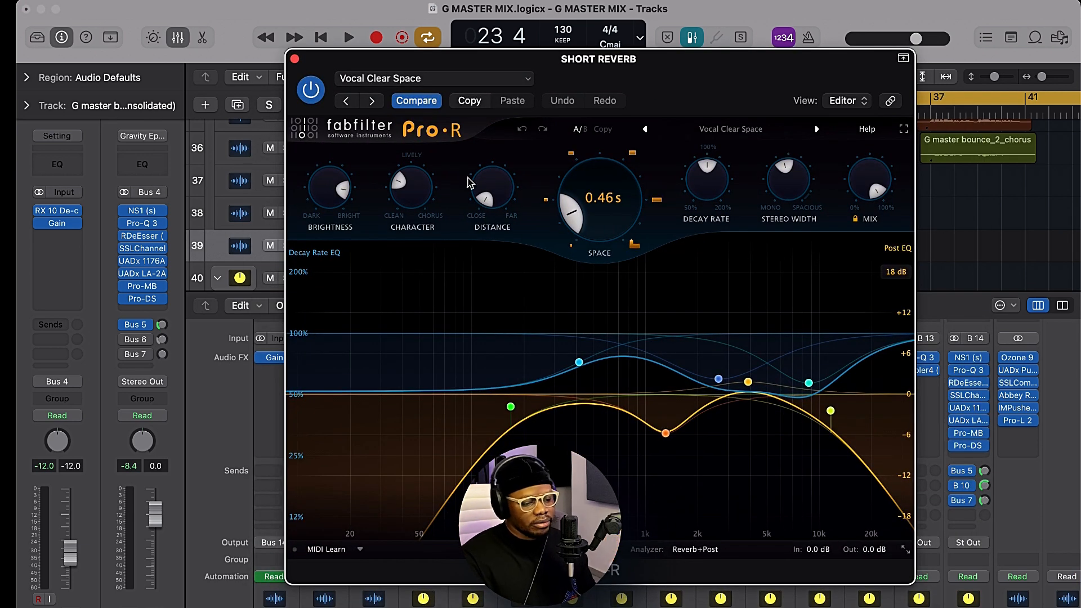
{"action": "mouse_move", "coordinate": [636, 236]}
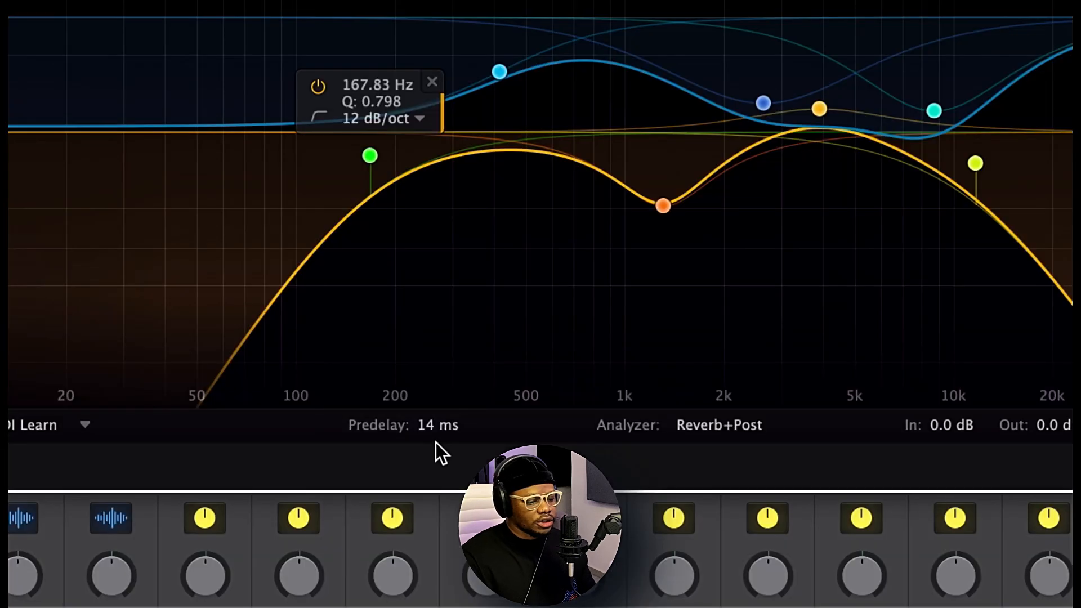
{"action": "mouse_move", "coordinate": [537, 549]}
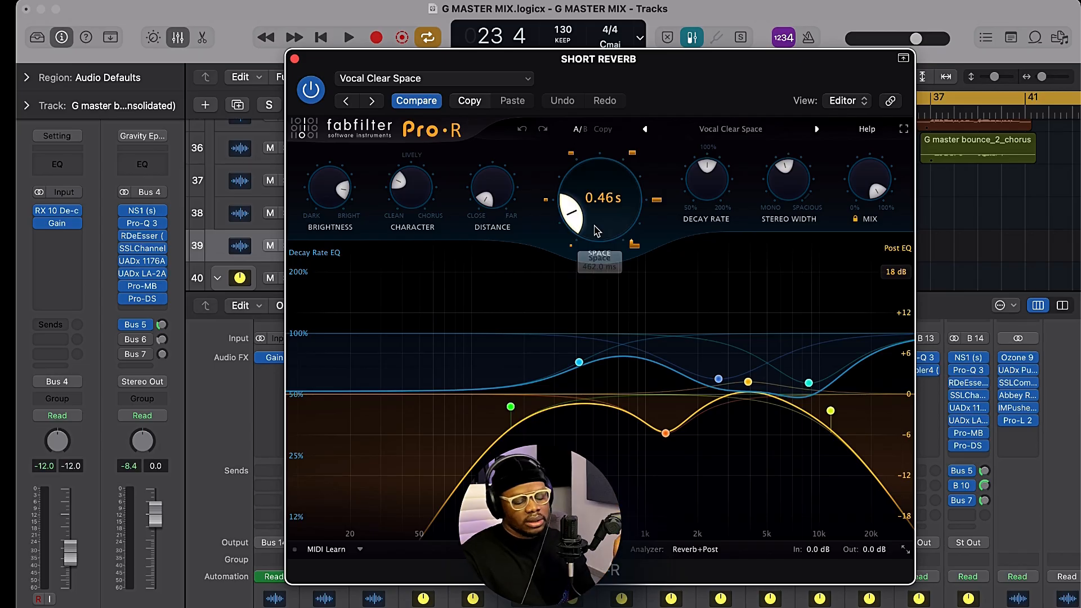
{"action": "key", "text": "v"}
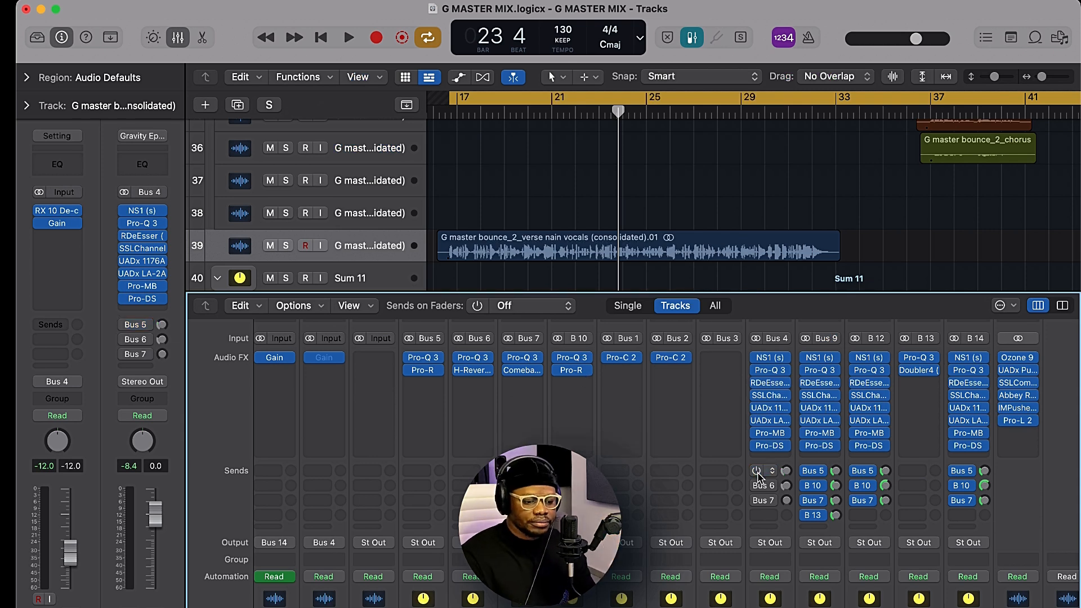
Audition the lead vocal with the Bus 5 short reverb send off and on, leaving the send on.
{"action": "key", "text": "space"}
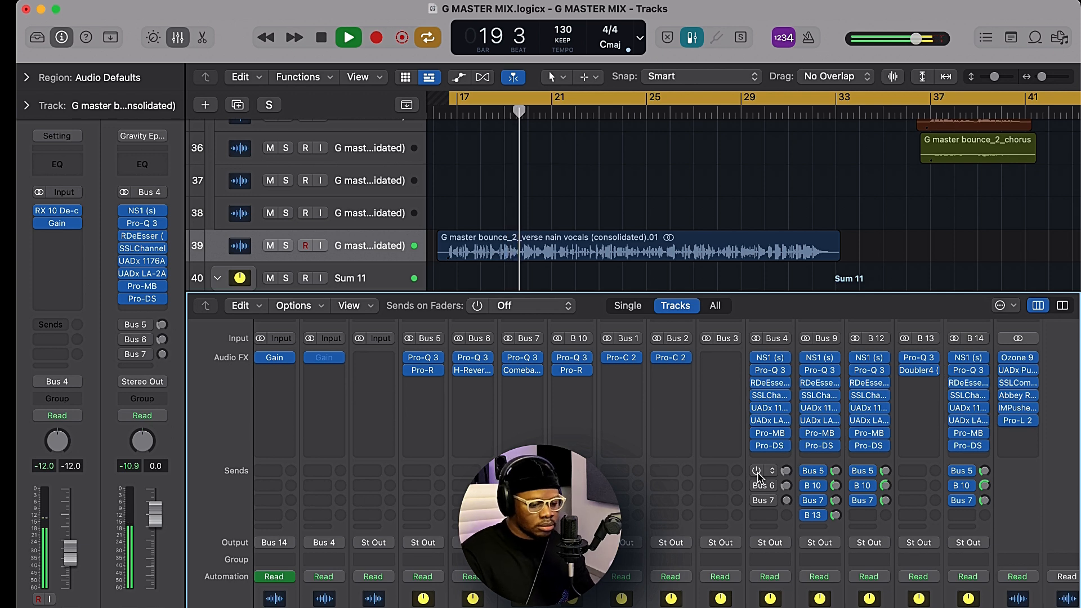
{"action": "key", "text": "space"}
{"action": "key", "text": "space"}
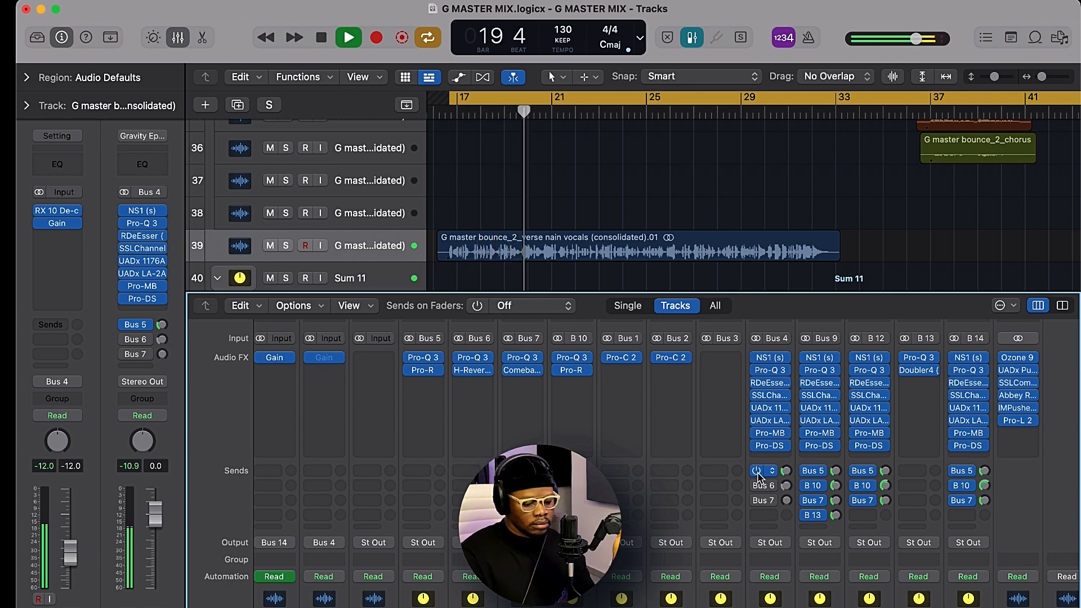
{"action": "key", "text": "space"}
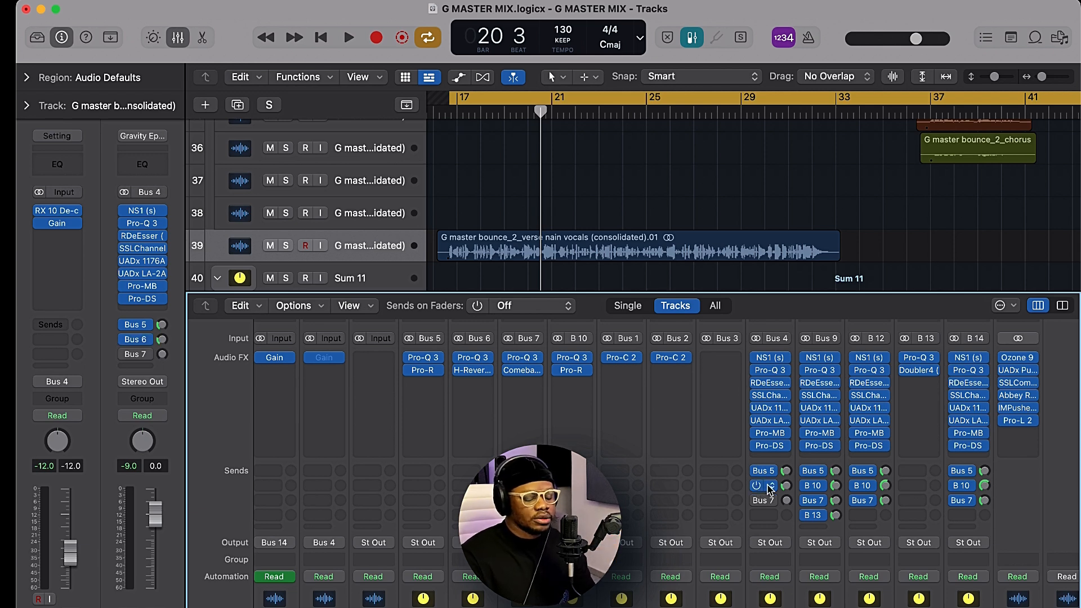
Open the H-Reverb on the Bus 6 channel, examine its Warm Plate preset and reverb time, and close its window.
{"action": "left_click", "coordinate": [473, 371]}
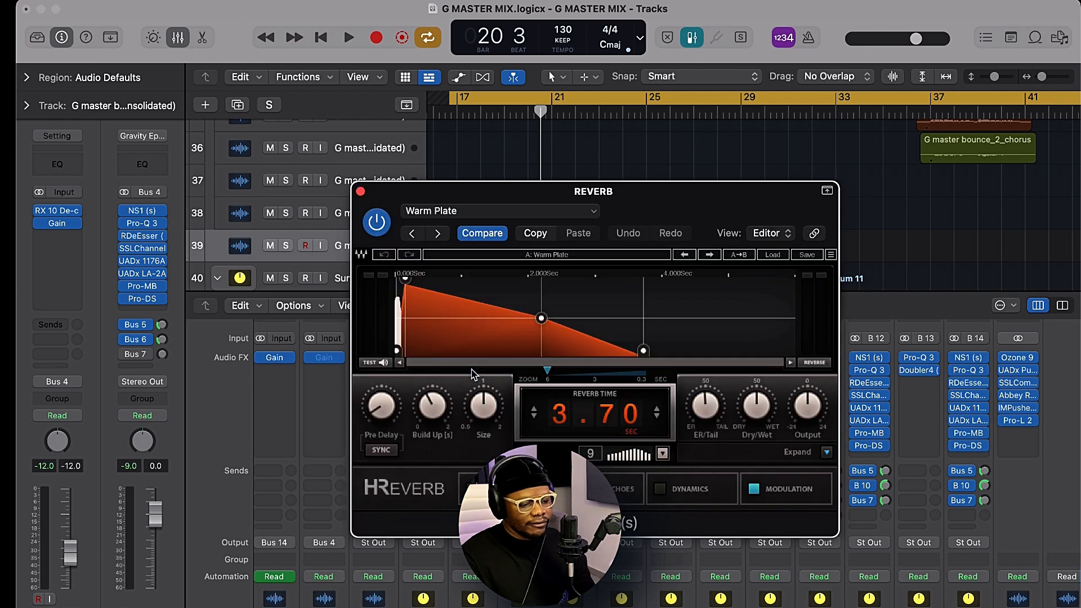
{"action": "left_click_drag", "start_coordinate": [658, 215], "coordinate": [659, 121]}
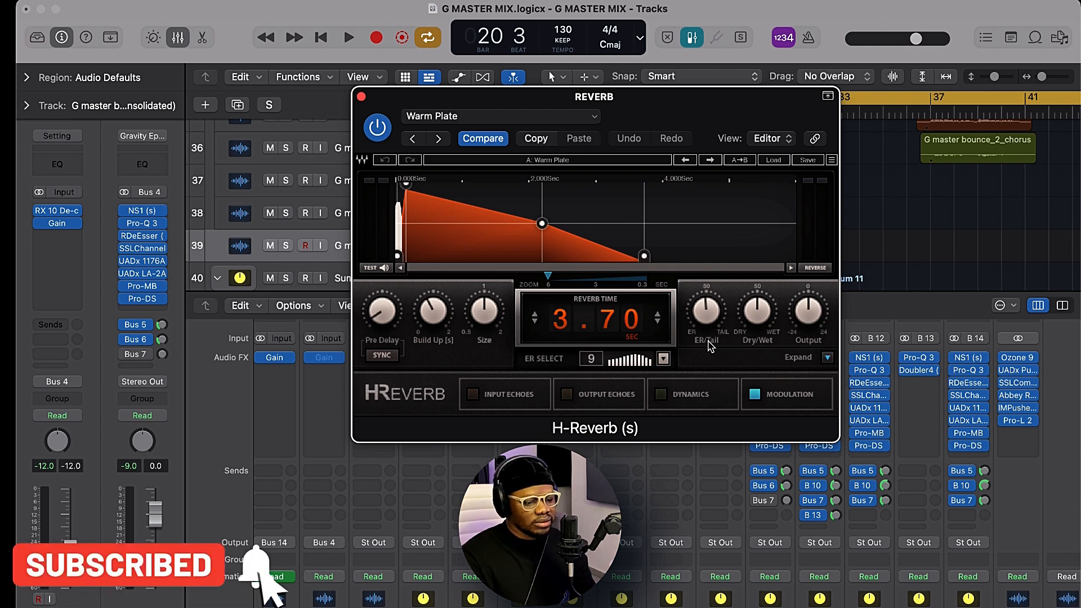
{"action": "left_click", "coordinate": [361, 96]}
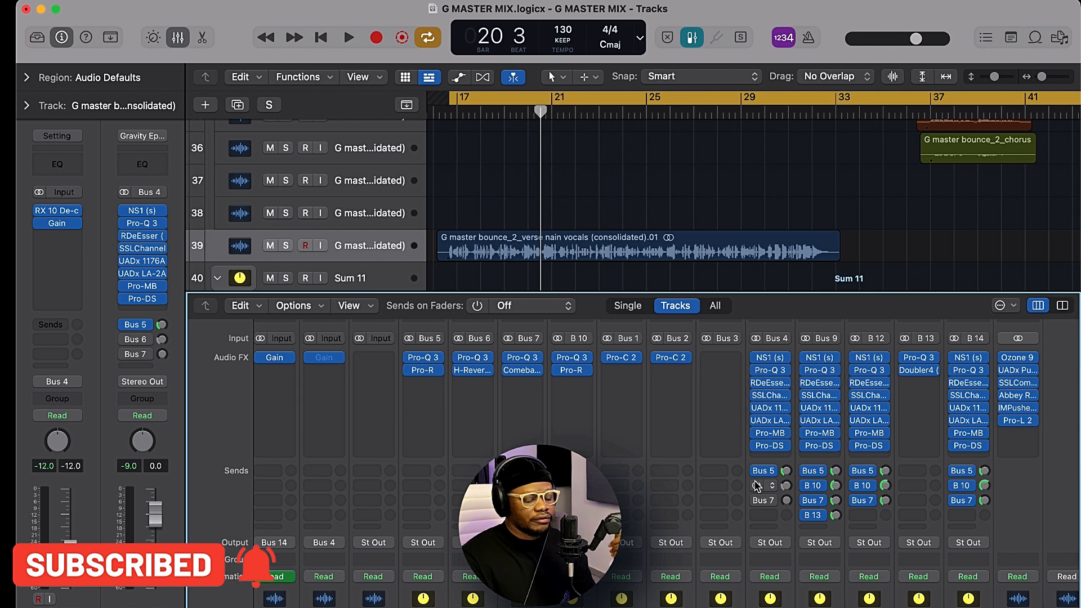
Audition the lead vocal with the Bus 6 plate reverb send off and on, briefly viewing the H-Reverb and leaving the send on.
{"action": "key", "text": "space"}
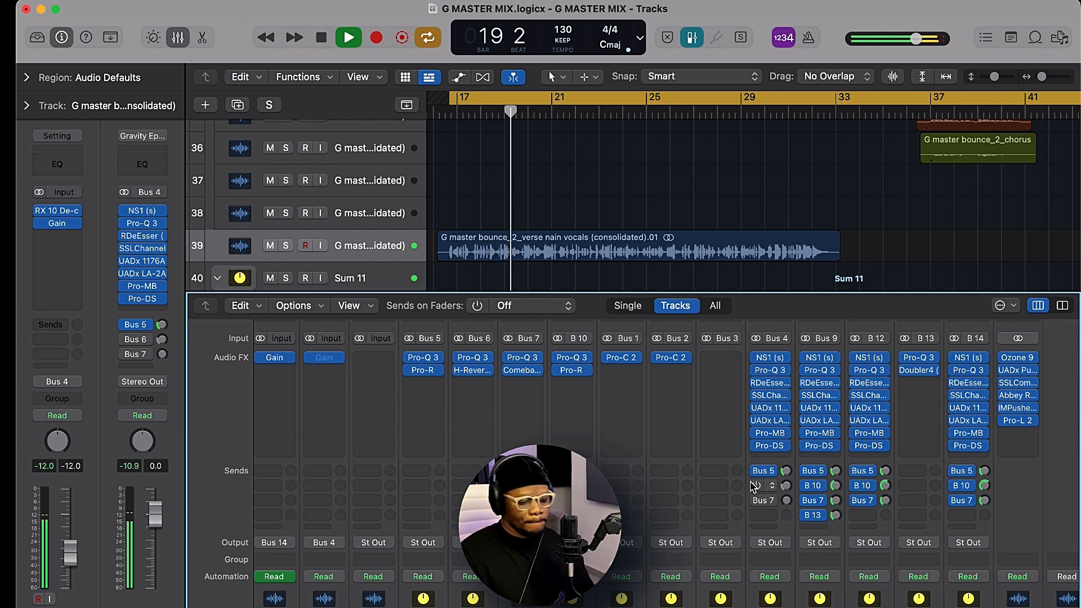
{"action": "key", "text": "space"}
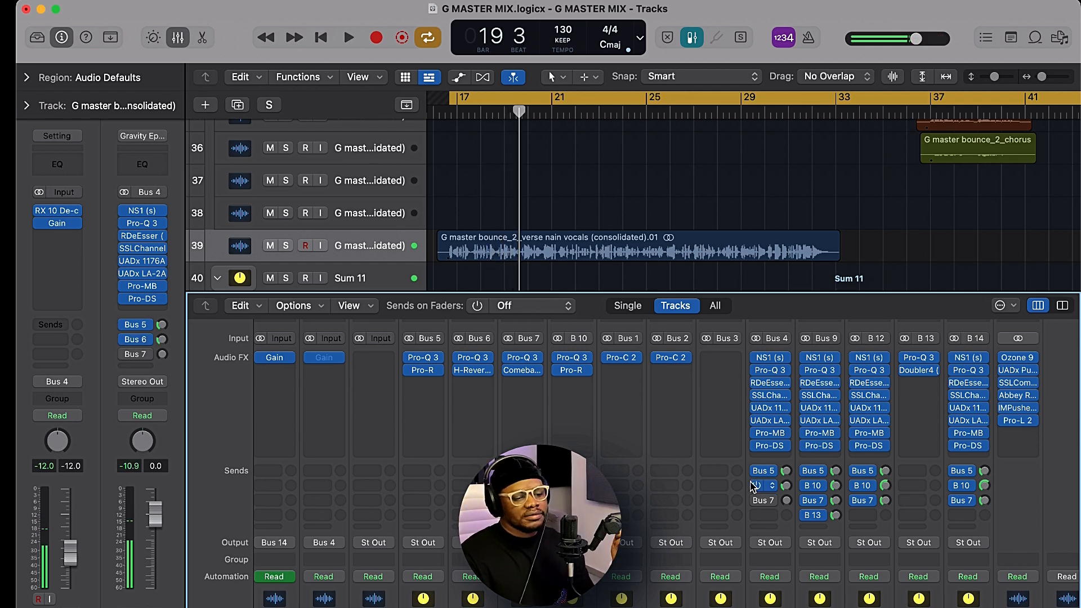
{"action": "key", "text": "space"}
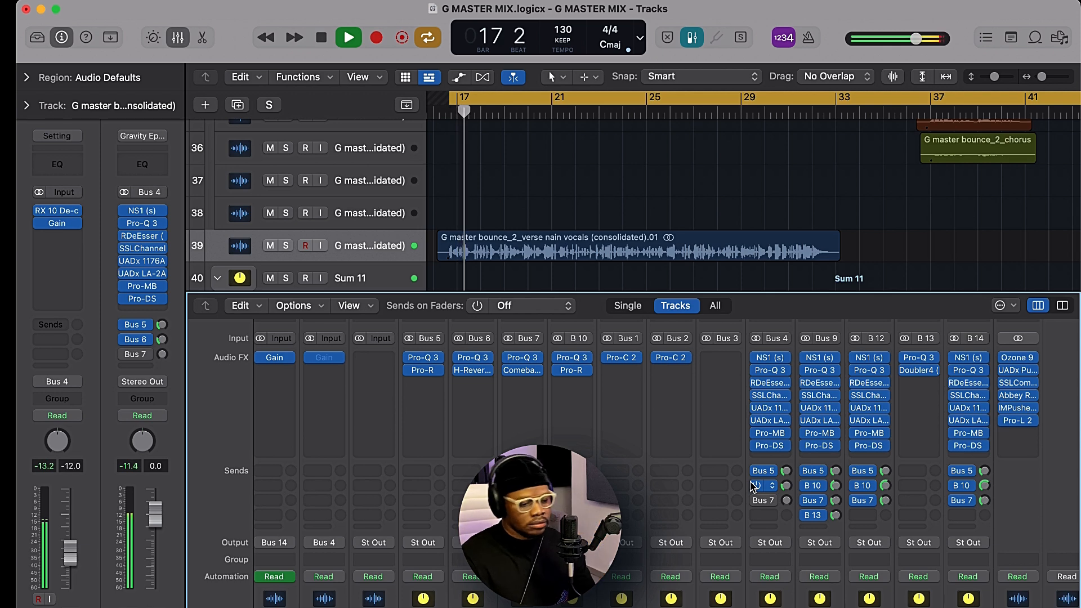
{"action": "left_click", "coordinate": [476, 370]}
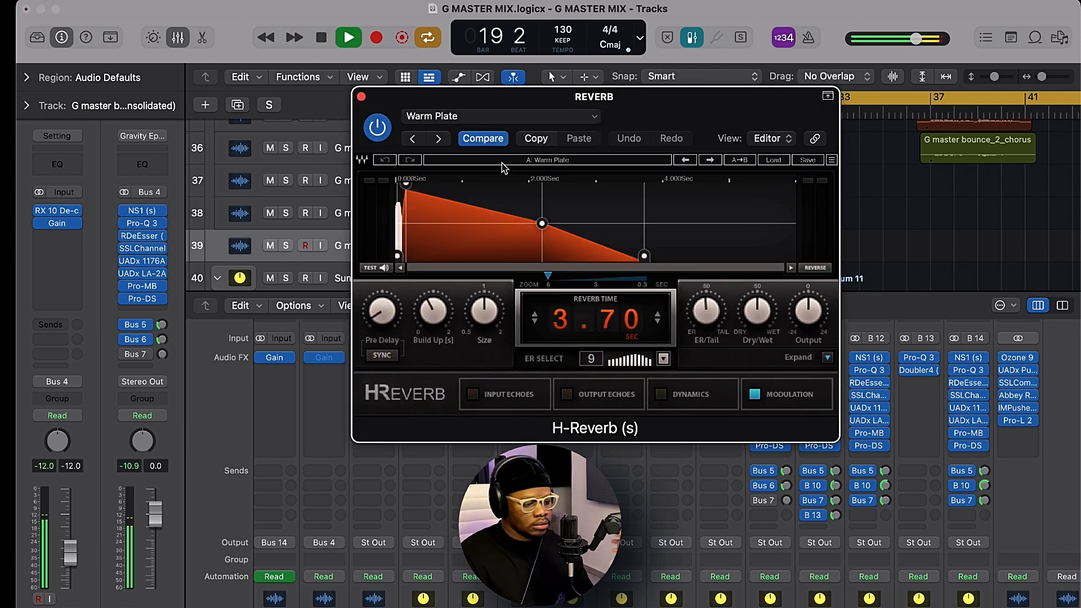
{"action": "left_click", "coordinate": [361, 96]}
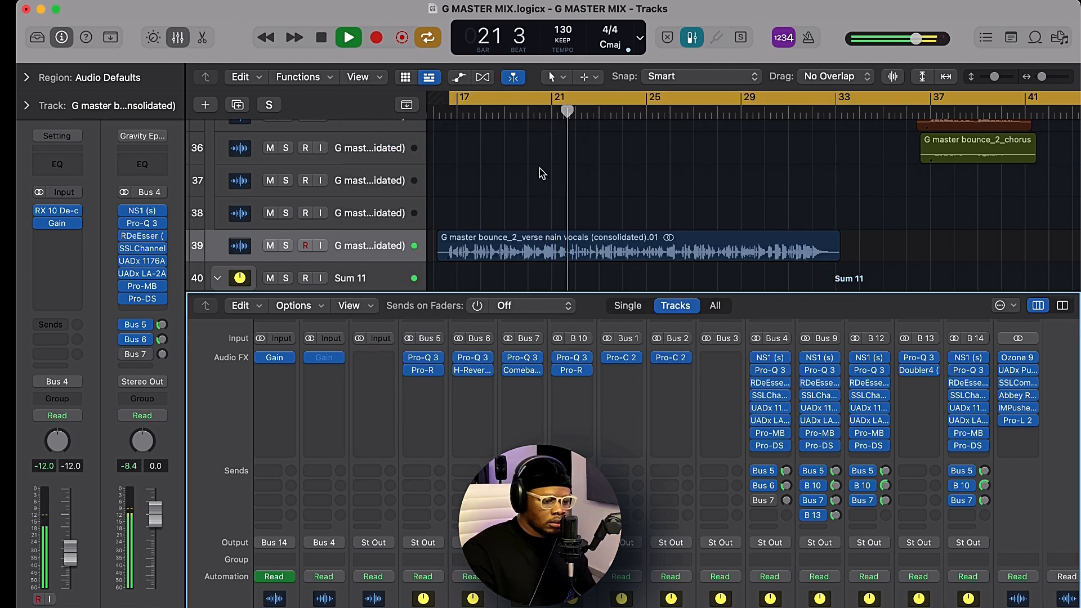
{"action": "key", "text": "space"}
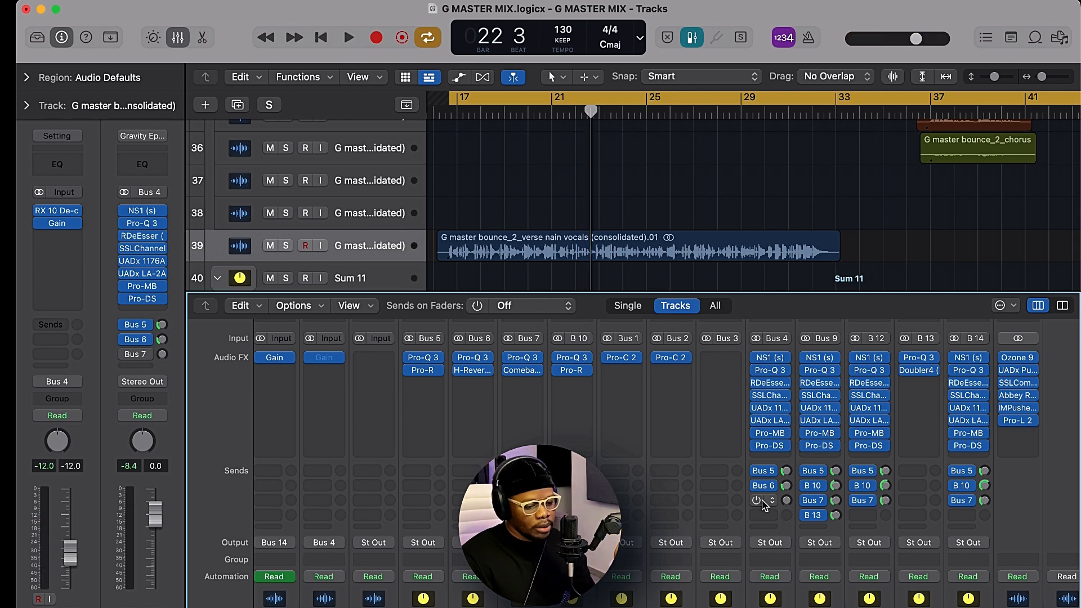
Open the Comeback Kid delay on the Bus 7 channel, examine its delay time, feedback and ducker settings, and close its window.
{"action": "left_click", "coordinate": [522, 370]}
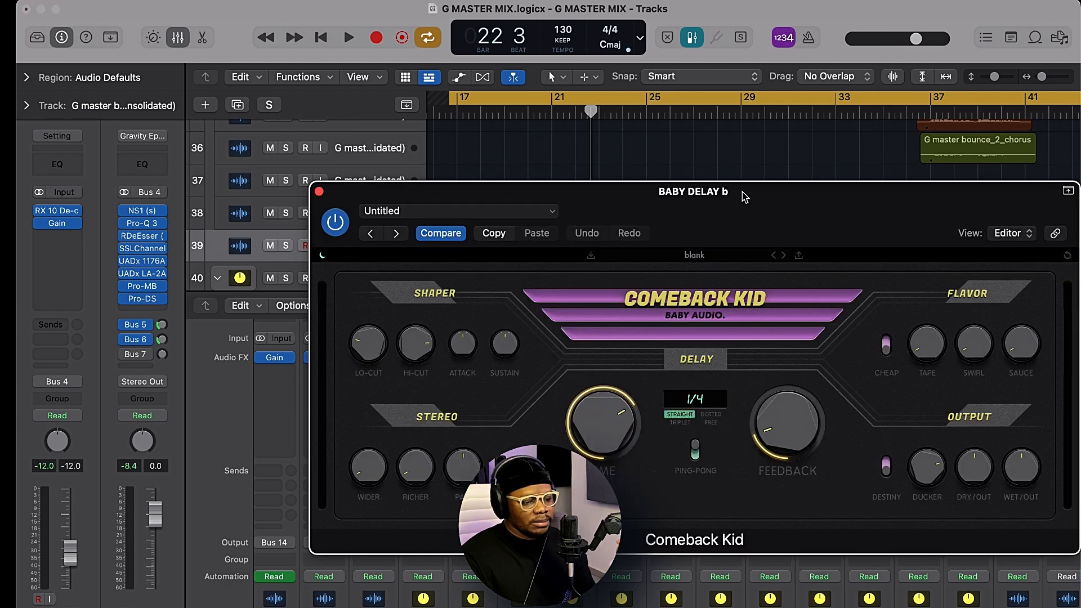
{"action": "left_click_drag", "start_coordinate": [726, 206], "coordinate": [621, 68]}
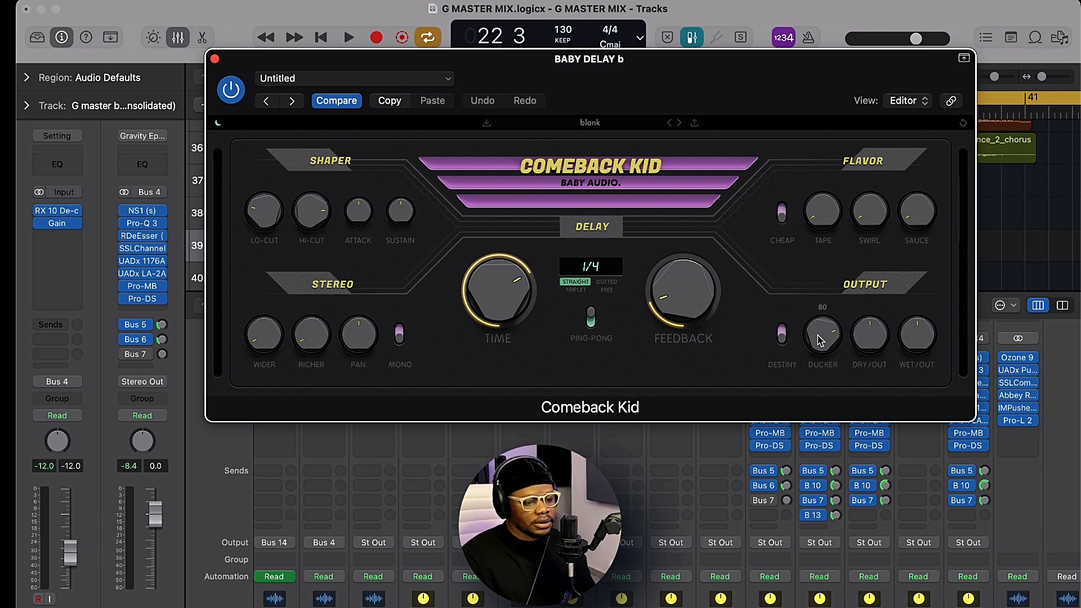
{"action": "key", "text": "super+w"}
Audition the lead vocal with the Bus 7 delay send off and on, leaving the send on.
{"action": "key", "text": "space"}
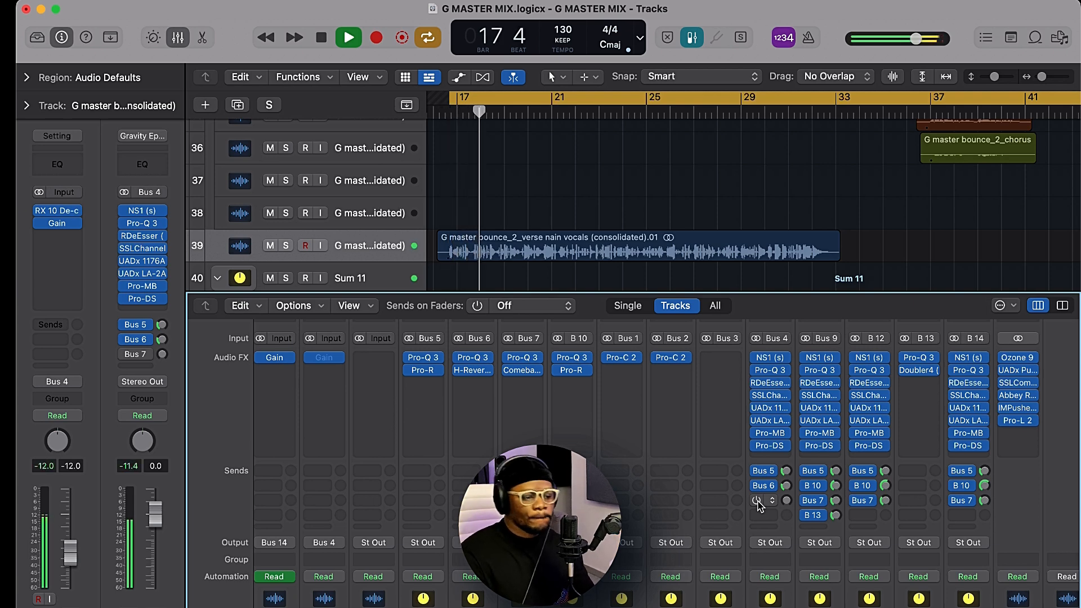
{"action": "key", "text": "space"}
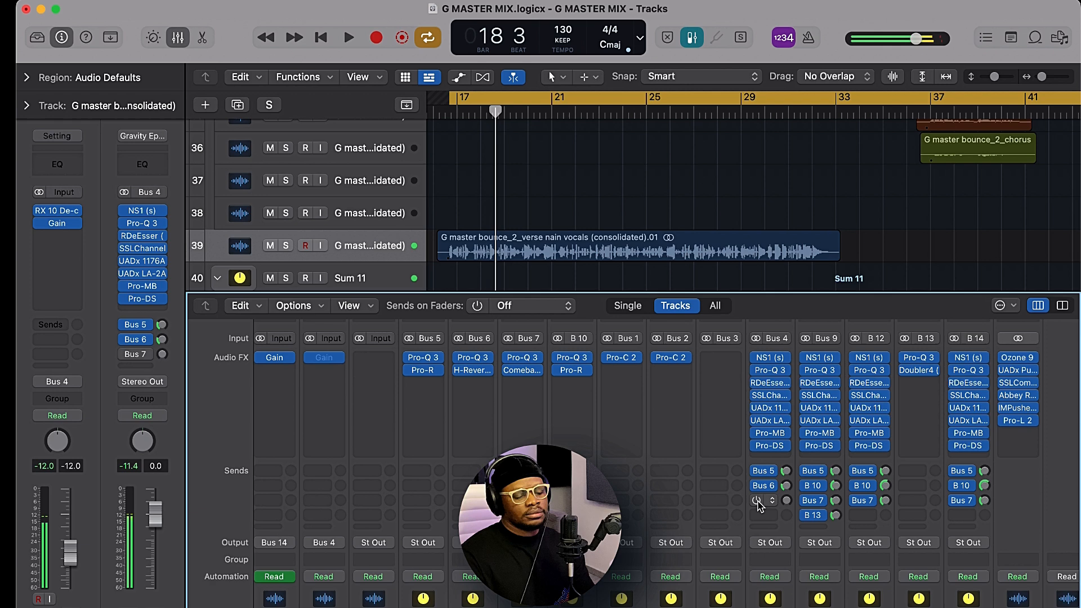
{"action": "key", "text": "space"}
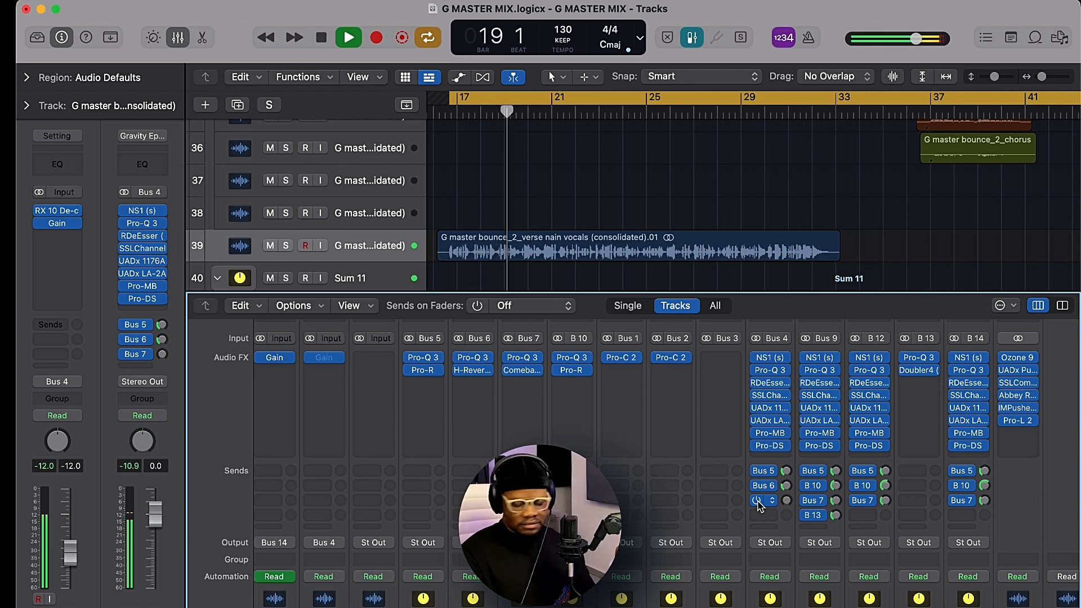
{"action": "key", "text": "space"}
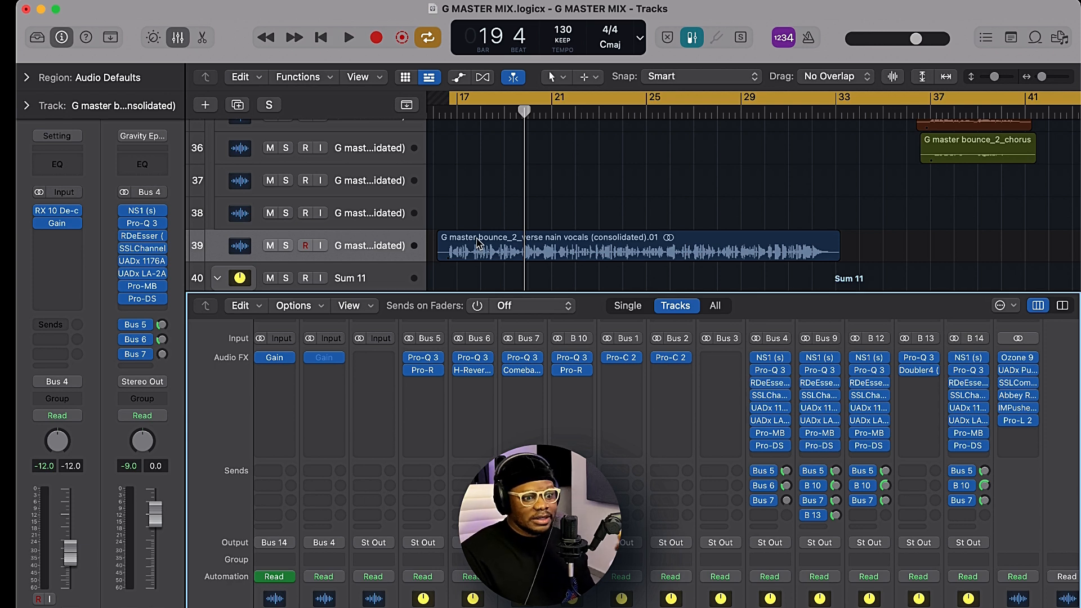
{"action": "left_click", "coordinate": [766, 490]}
{"action": "left_click", "coordinate": [698, 408]}
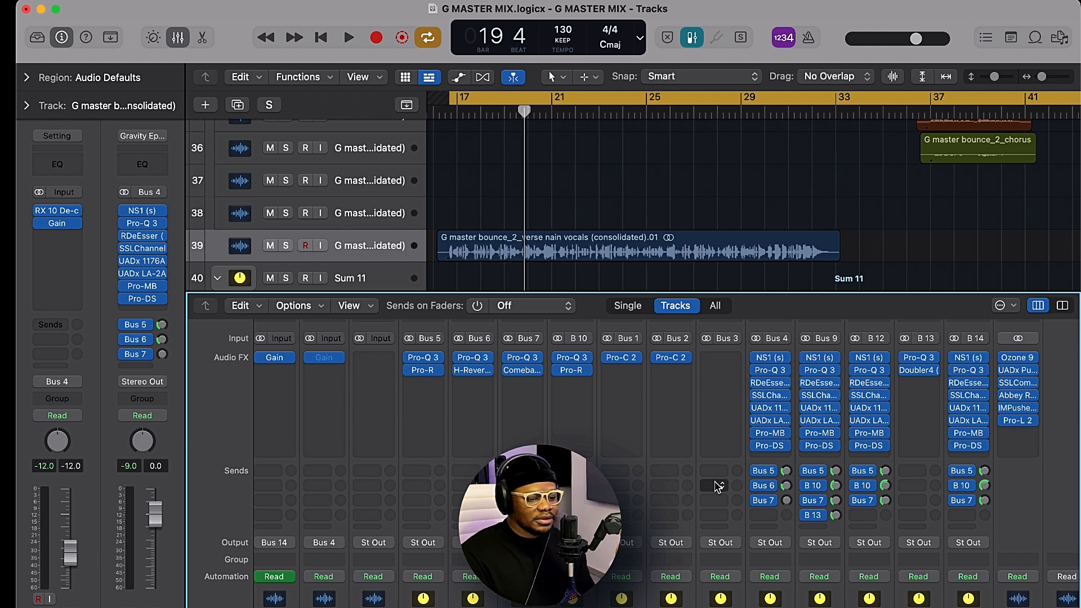
Audition the lead vocal with its full plugin chain and the Bus 5, Bus 6 and Bus 7 sends on.
{"action": "key", "text": "space"}
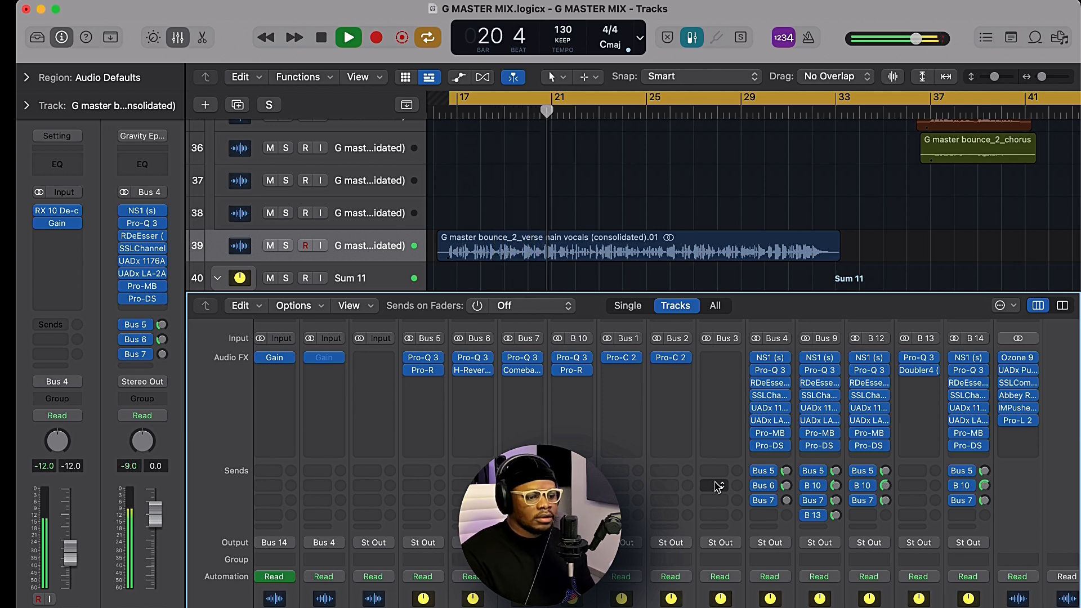
{"action": "key", "text": "space"}
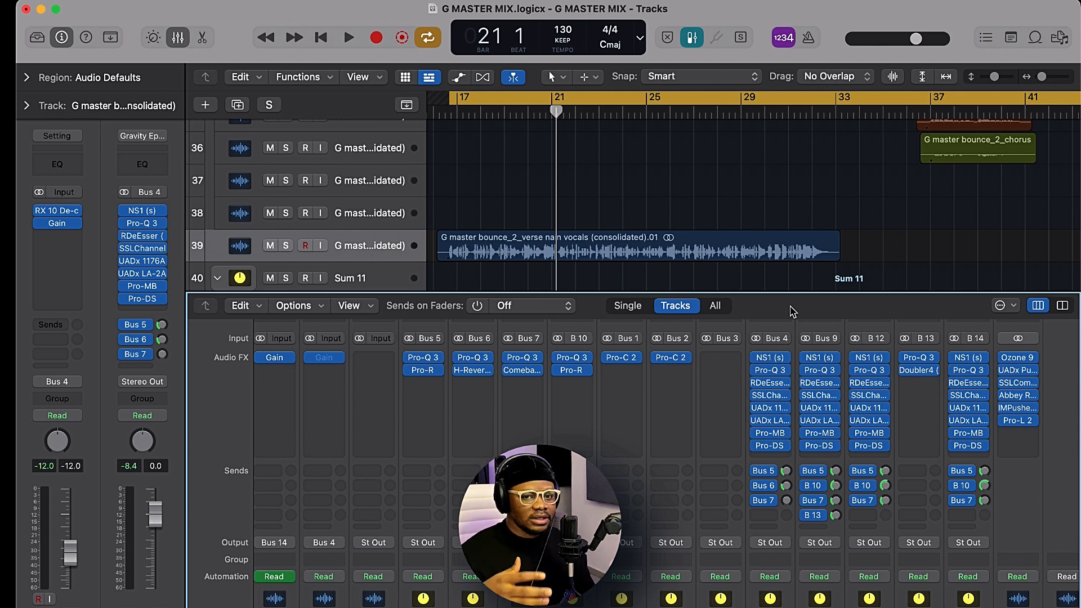
{"action": "key", "text": "x"}
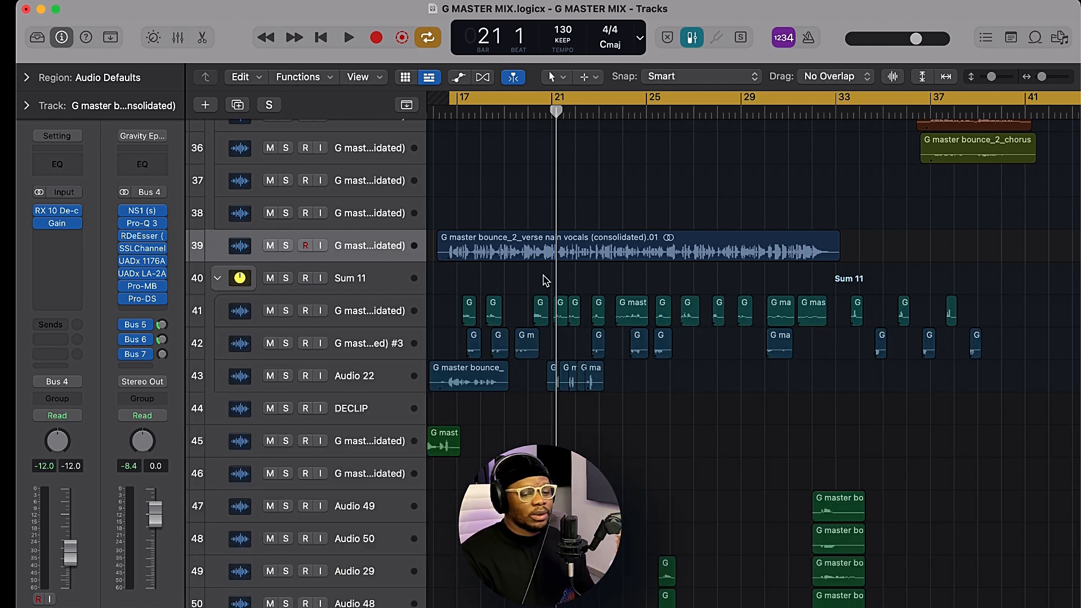
{"action": "key", "text": "x"}
Show tracks 41 to 43 under Sum 11 and audition them together with the lead vocal up to bar 23.
{"action": "right_click", "coordinate": [707, 373]}
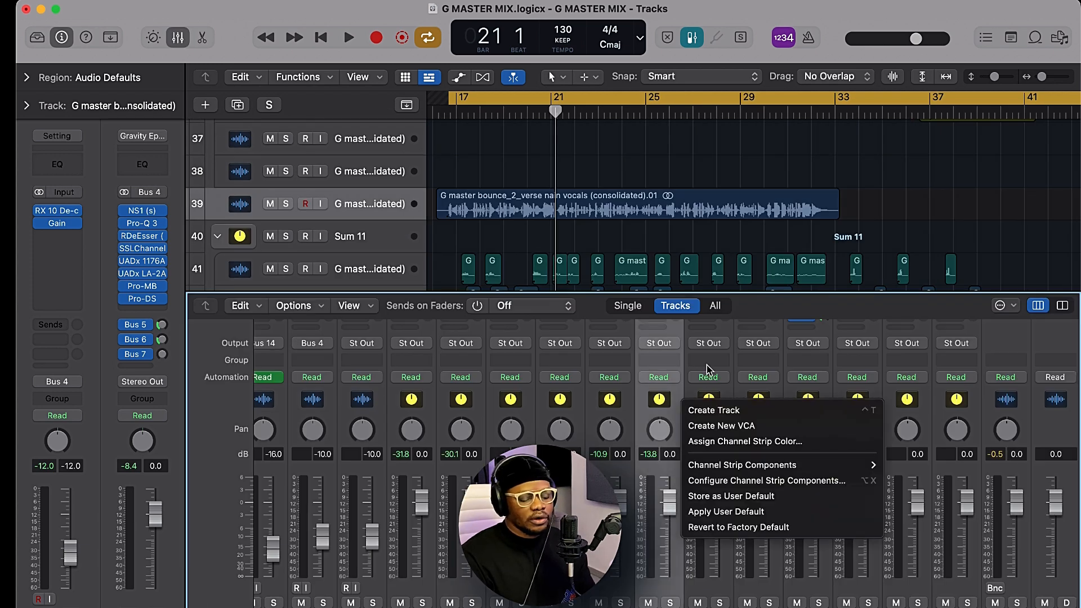
{"action": "left_click", "coordinate": [735, 378]}
{"action": "scroll", "coordinate": [777, 422], "scroll_direction": "up", "scroll_amount": 4}
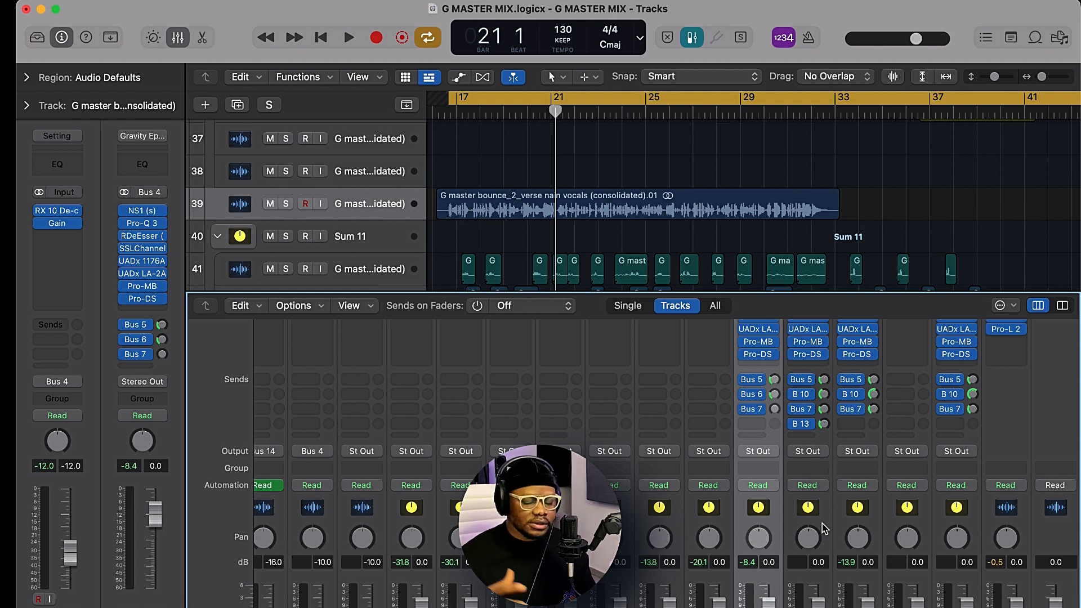
{"action": "scroll", "coordinate": [647, 234], "scroll_direction": "down", "scroll_amount": 3}
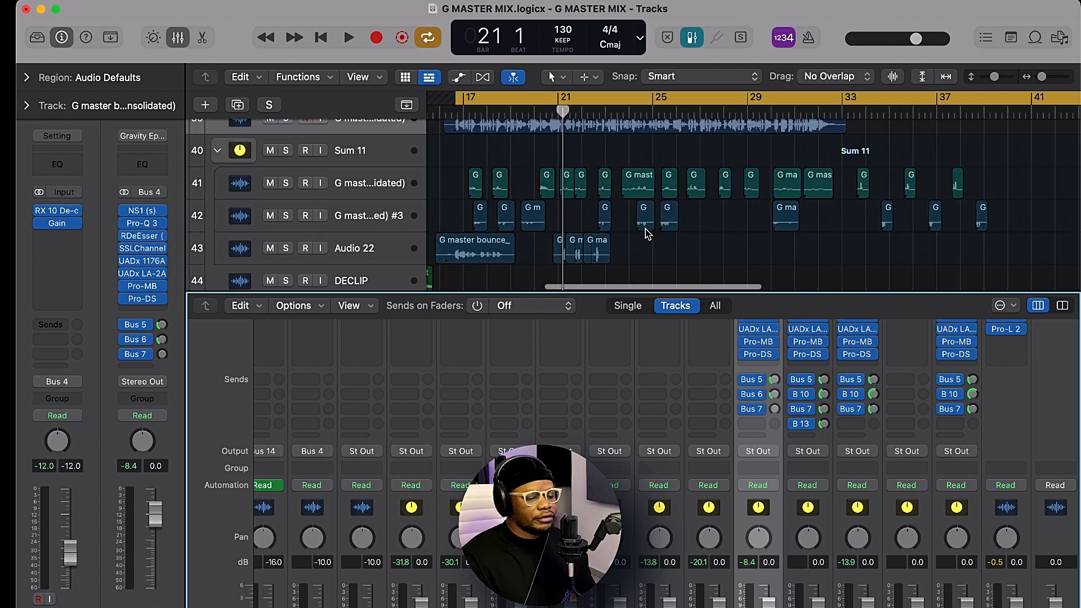
{"action": "scroll", "coordinate": [647, 234], "scroll_direction": "left", "scroll_amount": 1}
{"action": "key", "text": "space"}
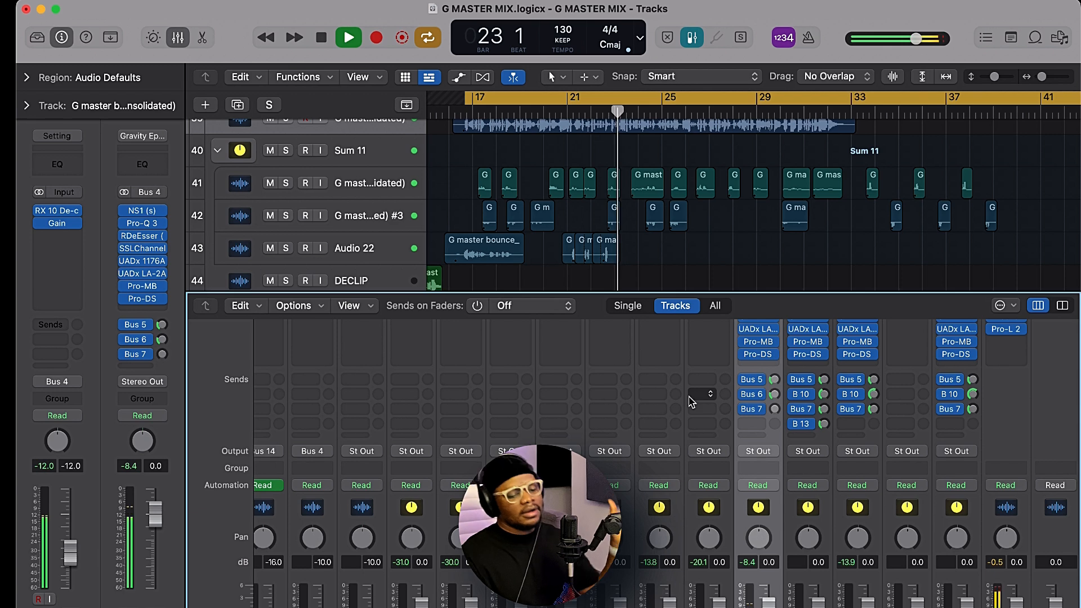
{"action": "key", "text": "space"}
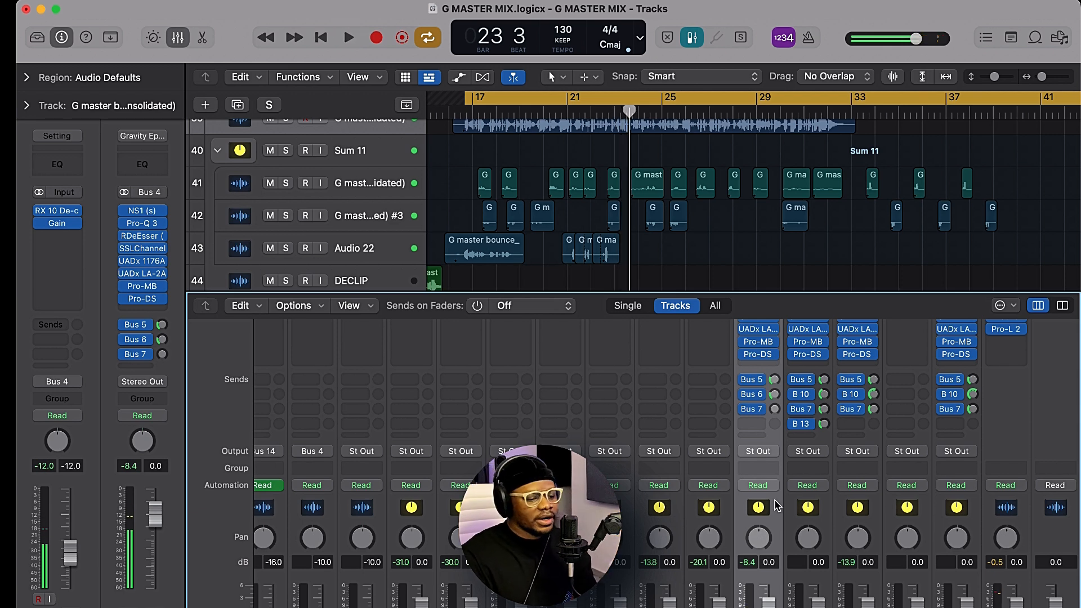
Open the Pro-R on the Bus 10 very big reverb channel, examine its Black Hole preset and decay settings, and close its window.
{"action": "scroll", "coordinate": [811, 451], "scroll_direction": "down", "scroll_amount": 4}
{"action": "scroll", "coordinate": [811, 450], "scroll_direction": "up", "scroll_amount": 4}
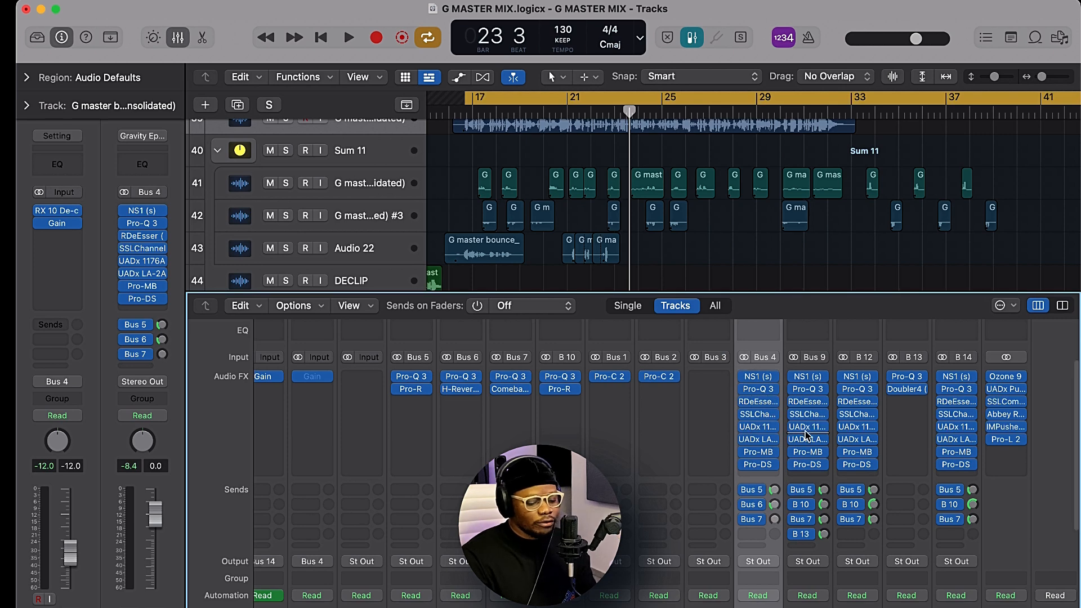
{"action": "left_click", "coordinate": [544, 388]}
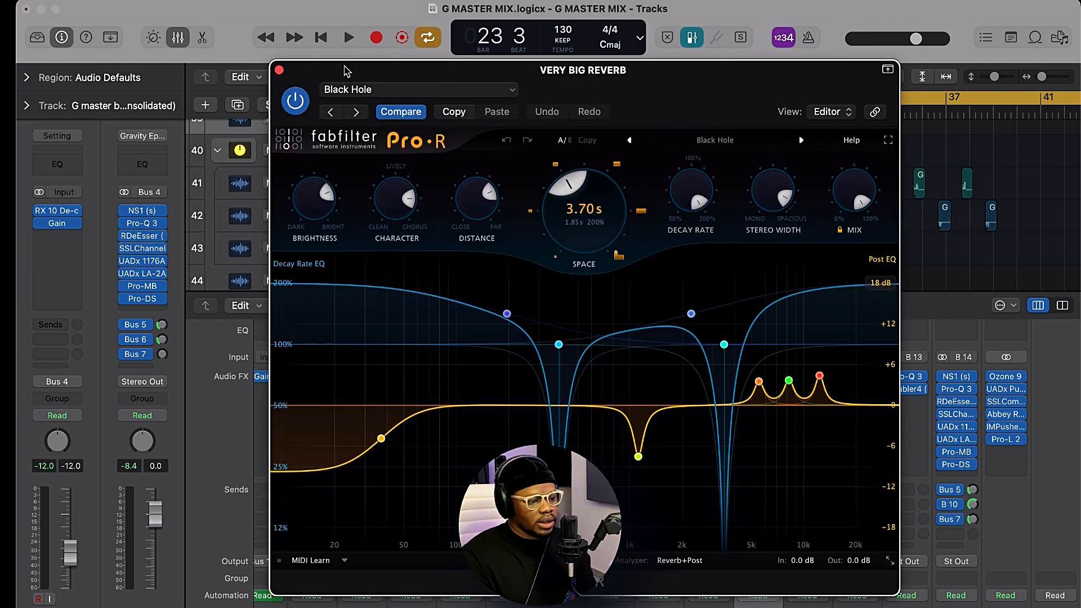
{"action": "left_click_drag", "start_coordinate": [349, 79], "coordinate": [362, 46]}
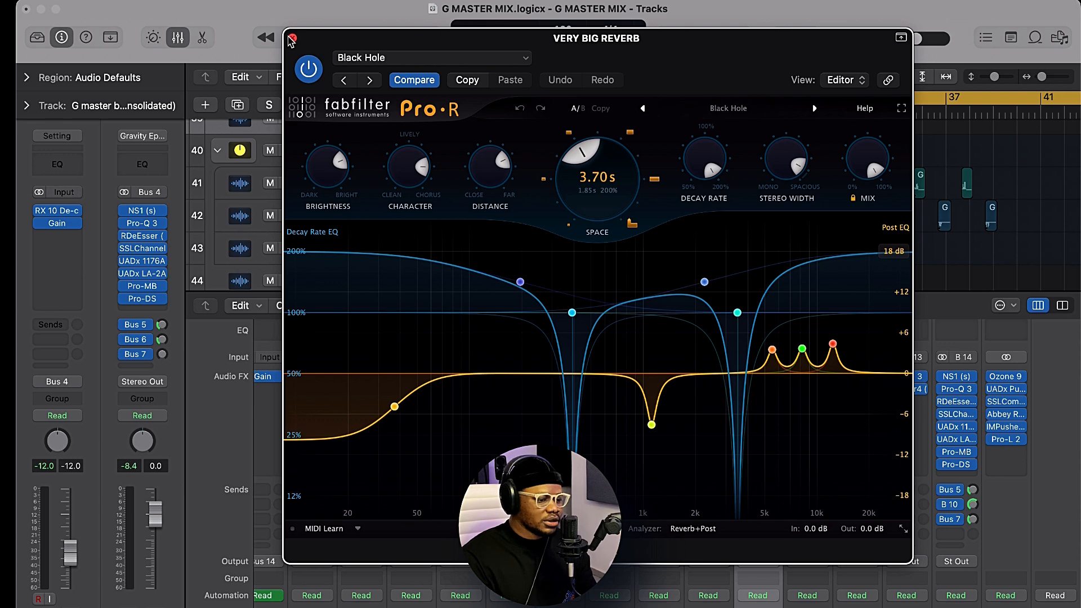
{"action": "left_click", "coordinate": [292, 40]}
{"action": "scroll", "coordinate": [844, 427], "scroll_direction": "down", "scroll_amount": 5}
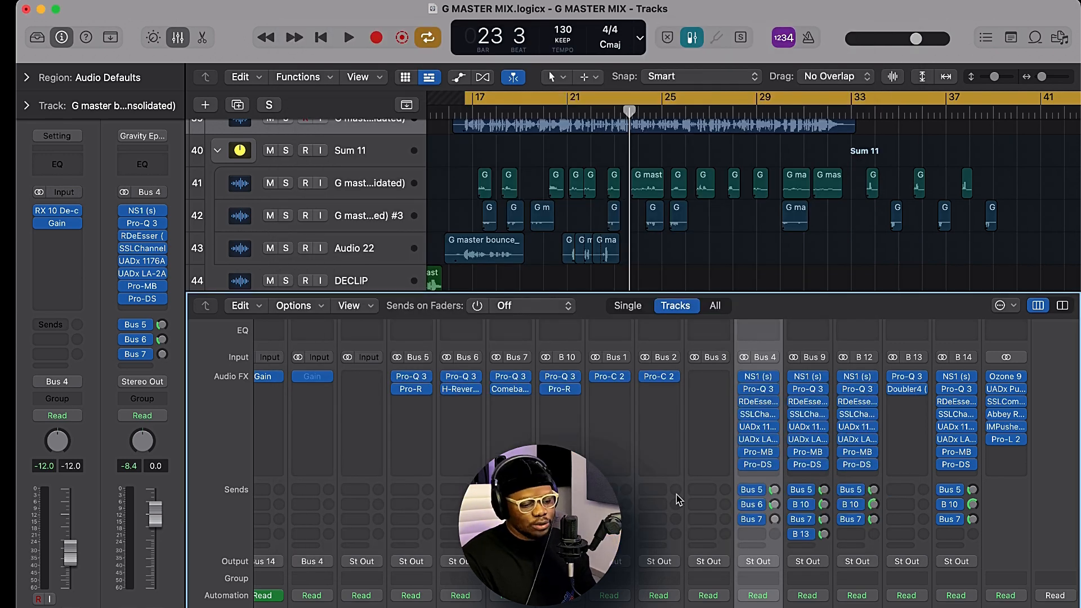
{"action": "scroll", "coordinate": [692, 434], "scroll_direction": "up", "scroll_amount": 5}
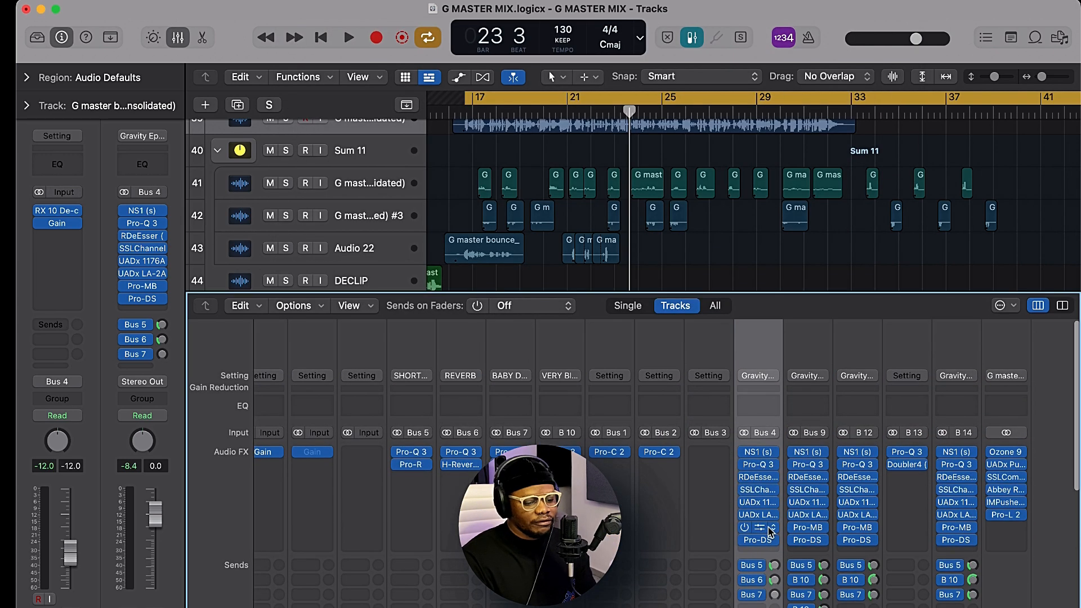
{"action": "scroll", "coordinate": [684, 549], "scroll_direction": "down", "scroll_amount": 5}
{"action": "scroll", "coordinate": [684, 549], "scroll_direction": "up", "scroll_amount": 5}
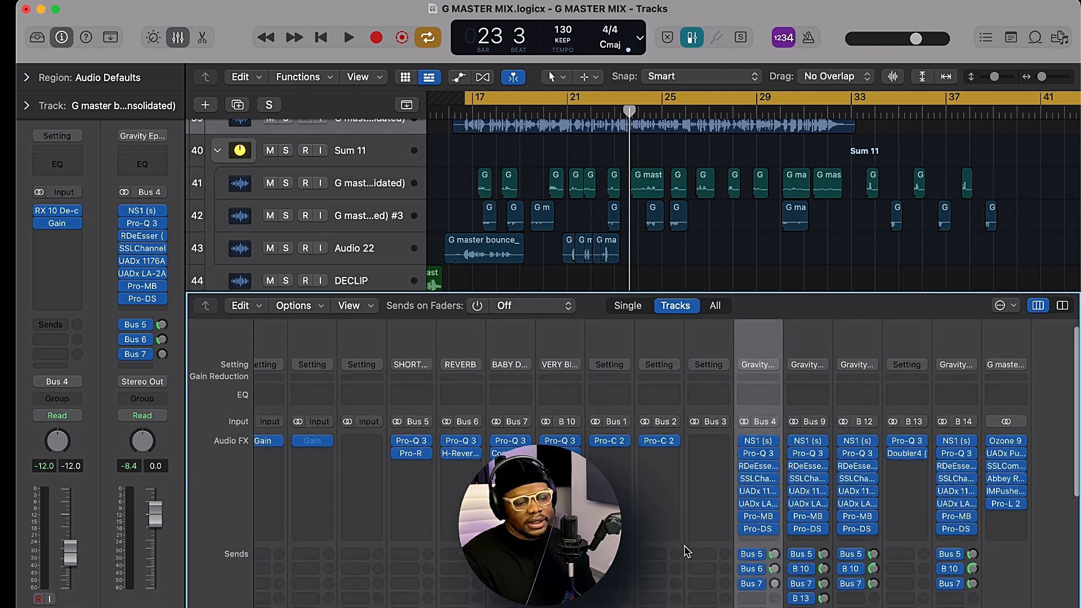
{"action": "scroll", "coordinate": [675, 478], "scroll_direction": "down", "scroll_amount": 4}
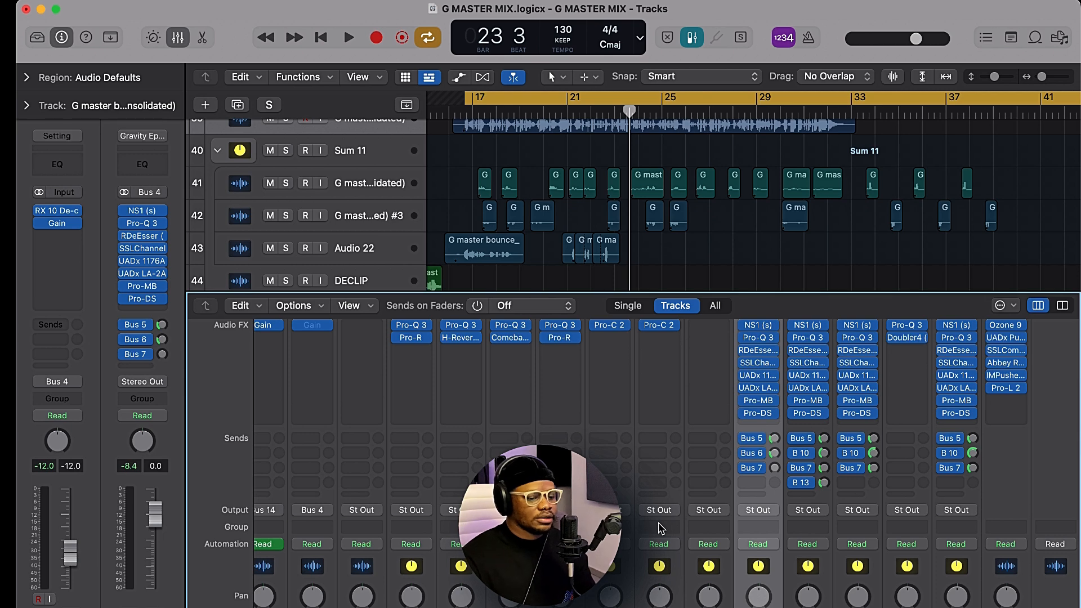
Hide the mixer, show the whole arrangement, and select the long chorus back up right 50 region on track 34.
{"action": "key", "text": "x"}
{"action": "scroll", "coordinate": [565, 325], "scroll_direction": "down", "scroll_amount": 5}
{"action": "key", "text": "super+Left"}
{"action": "key", "text": "super+Left"}
{"action": "key", "text": "super+Left"}
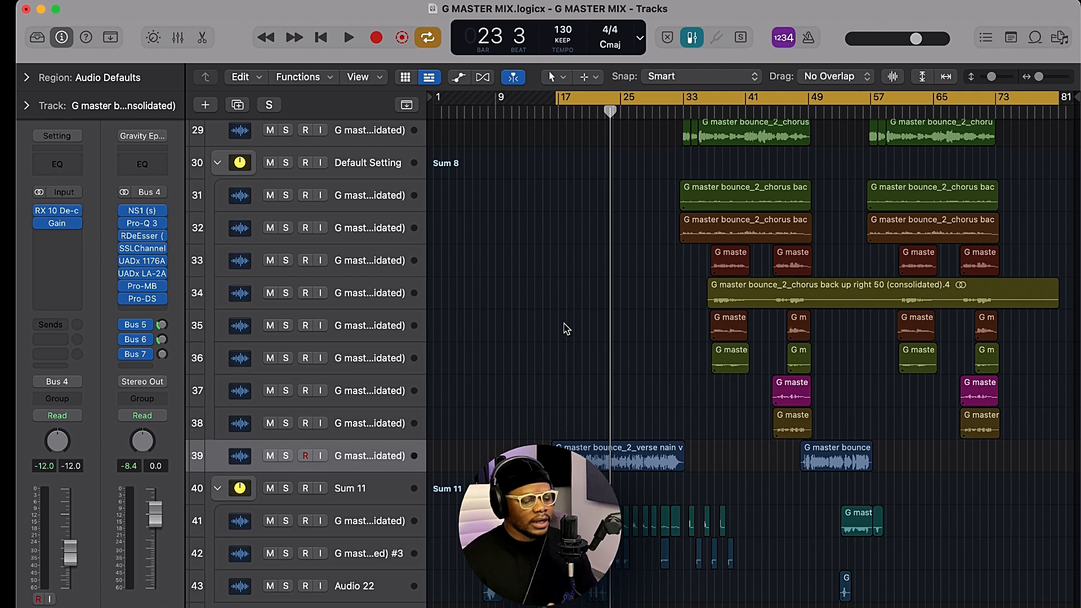
{"action": "scroll", "coordinate": [787, 363], "scroll_direction": "up", "scroll_amount": 2}
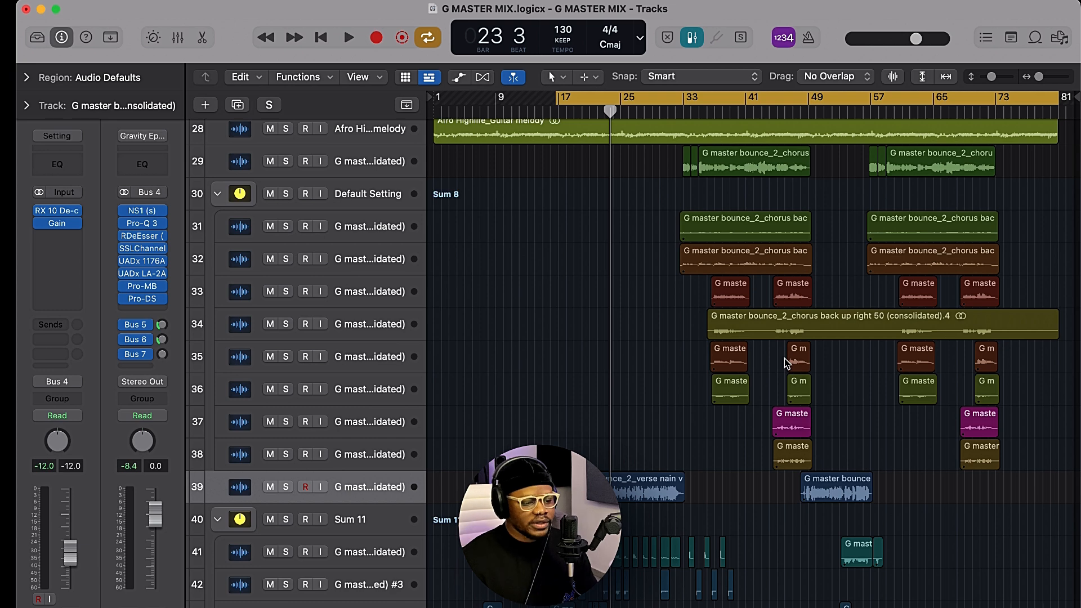
{"action": "left_click", "coordinate": [814, 328]}
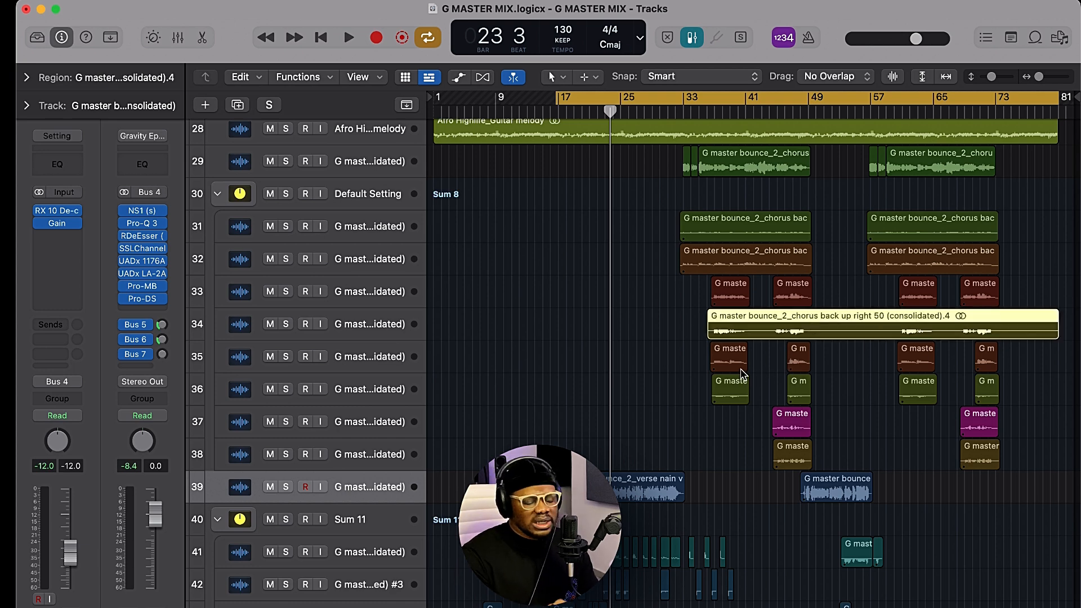
{"action": "left_click", "coordinate": [745, 328]}
{"action": "left_click", "coordinate": [744, 328]}
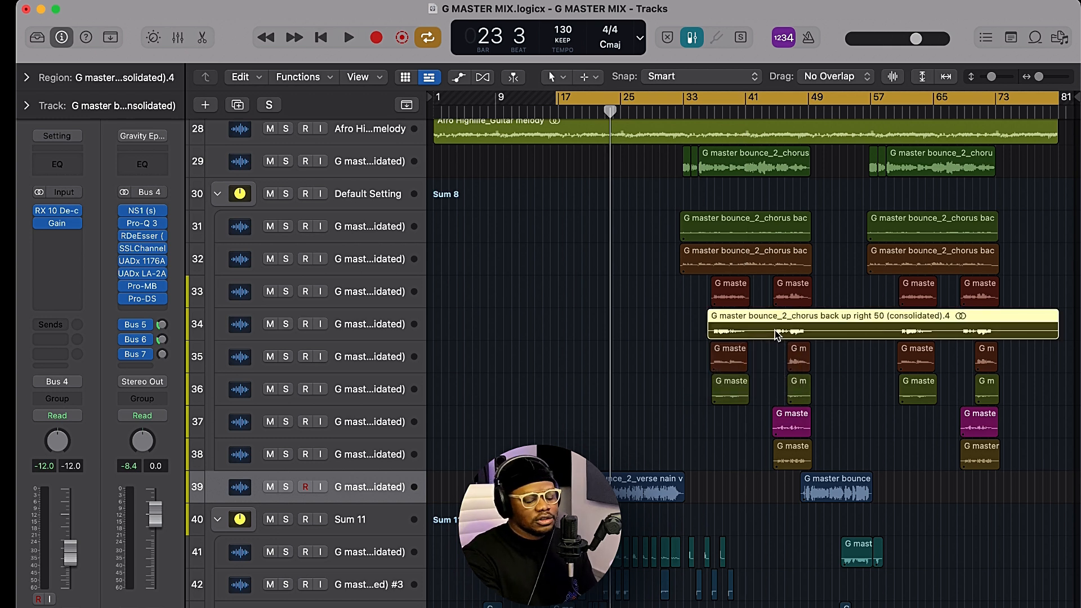
Remove silence from the selected region with threshold -20 dB, minimum silence 0.8600 sec, pre-attack 0.3560 sec and post-release 0.5000 sec.
{"action": "key", "text": "ctrl+x"}
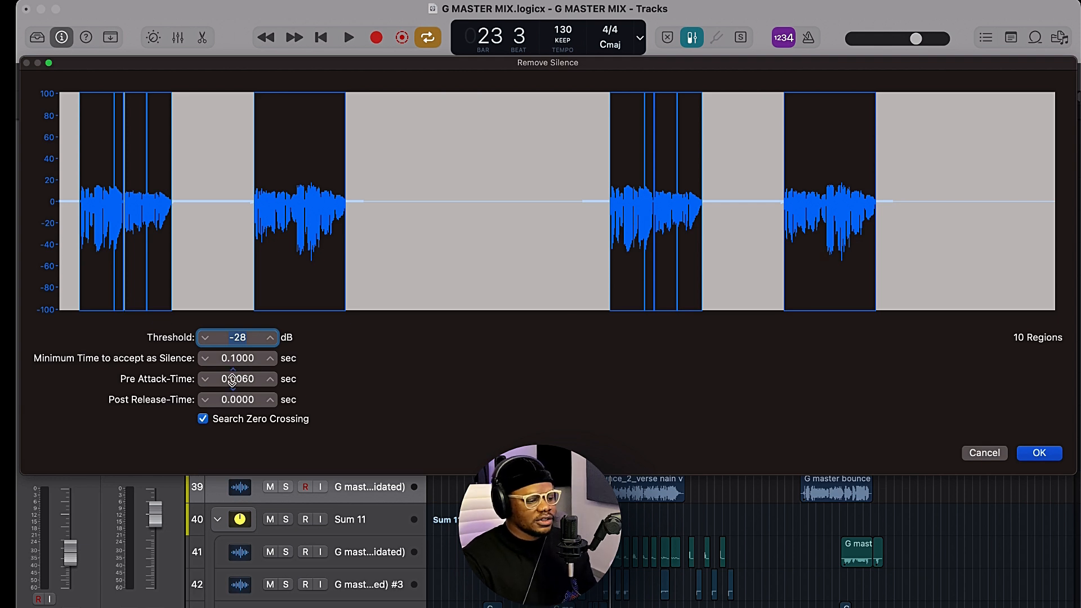
{"action": "left_click_drag", "start_coordinate": [237, 379], "coordinate": [83, 359]}
{"action": "left_click_drag", "start_coordinate": [241, 357], "coordinate": [238, 337]}
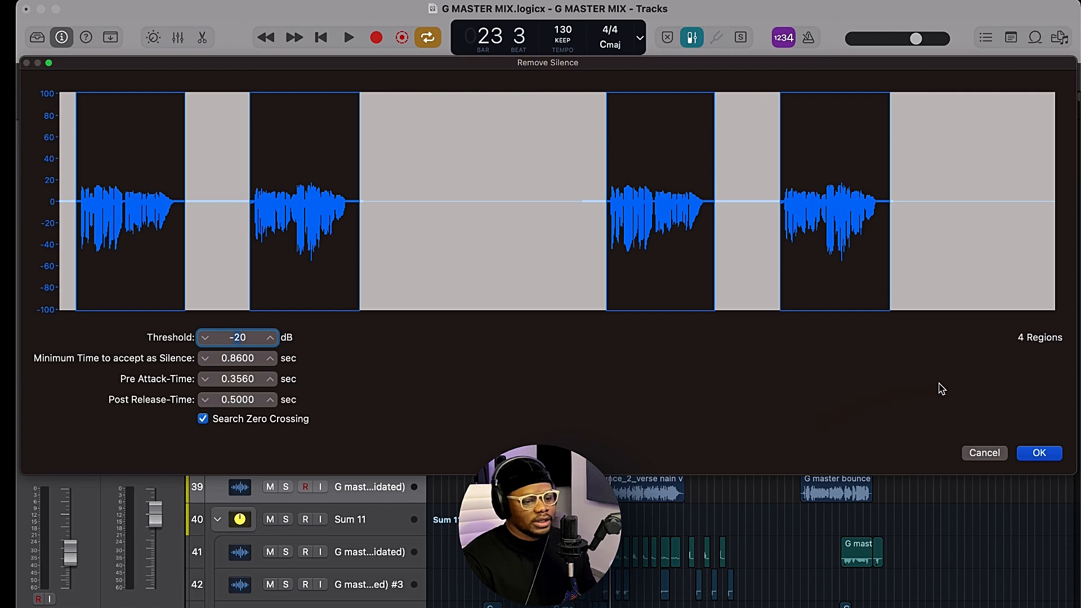
{"action": "left_click", "coordinate": [1039, 453]}
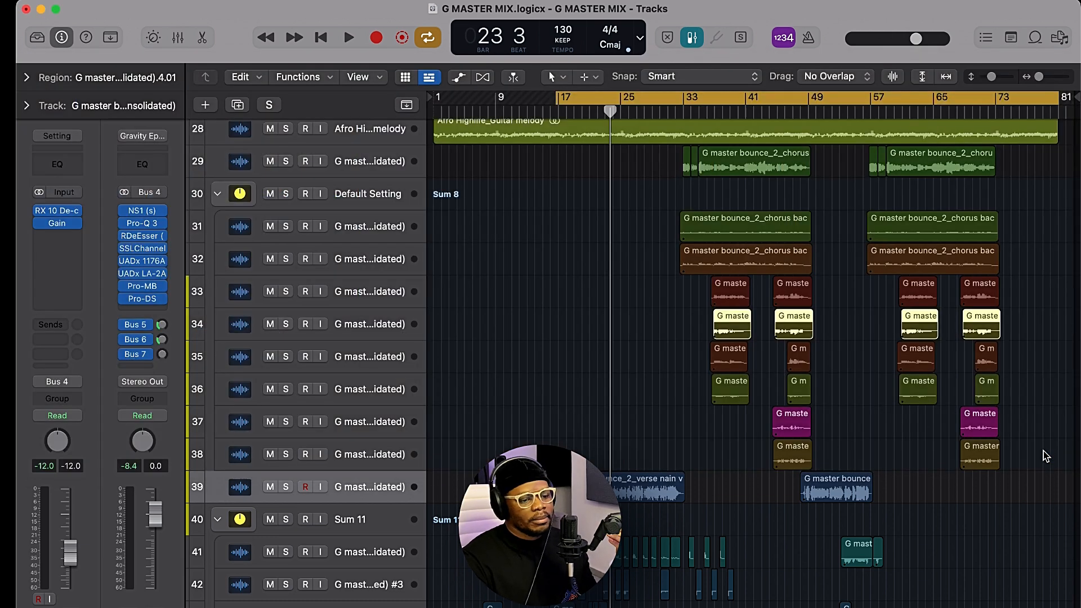